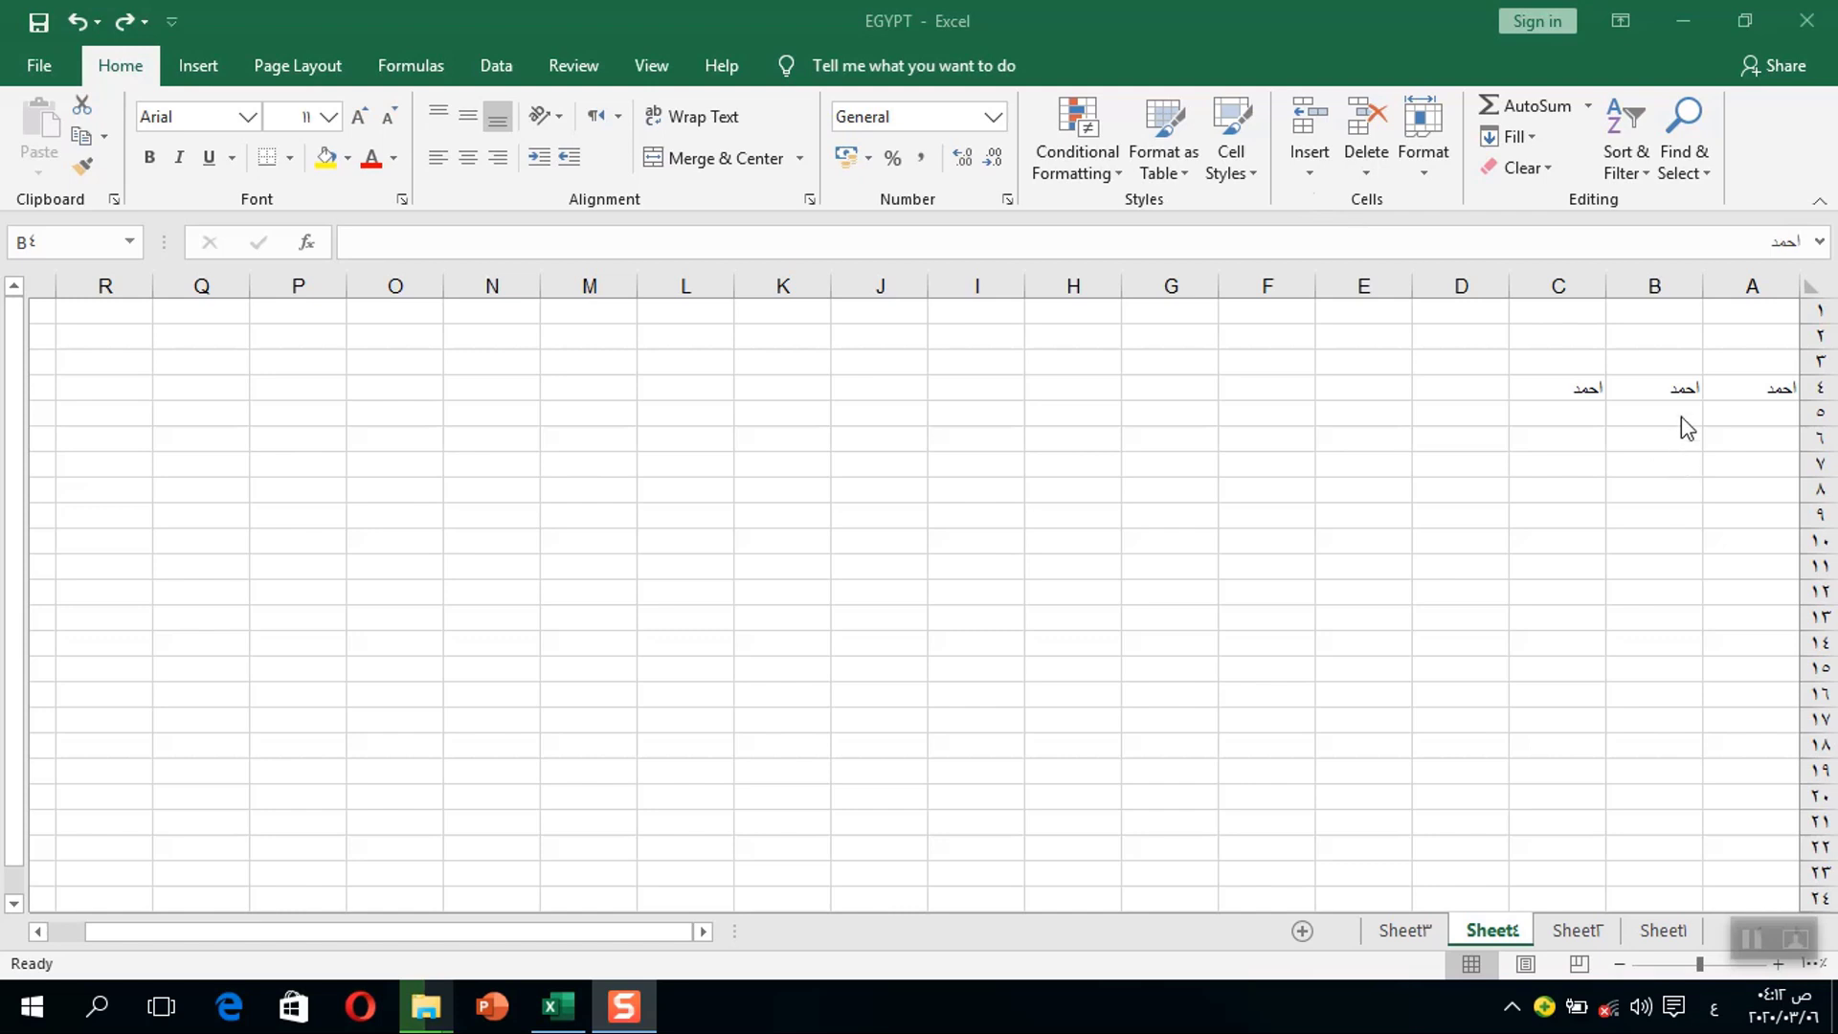
# - Insert a sheet column at cell B4 and undo the insertion
pyautogui.click(1673, 388)
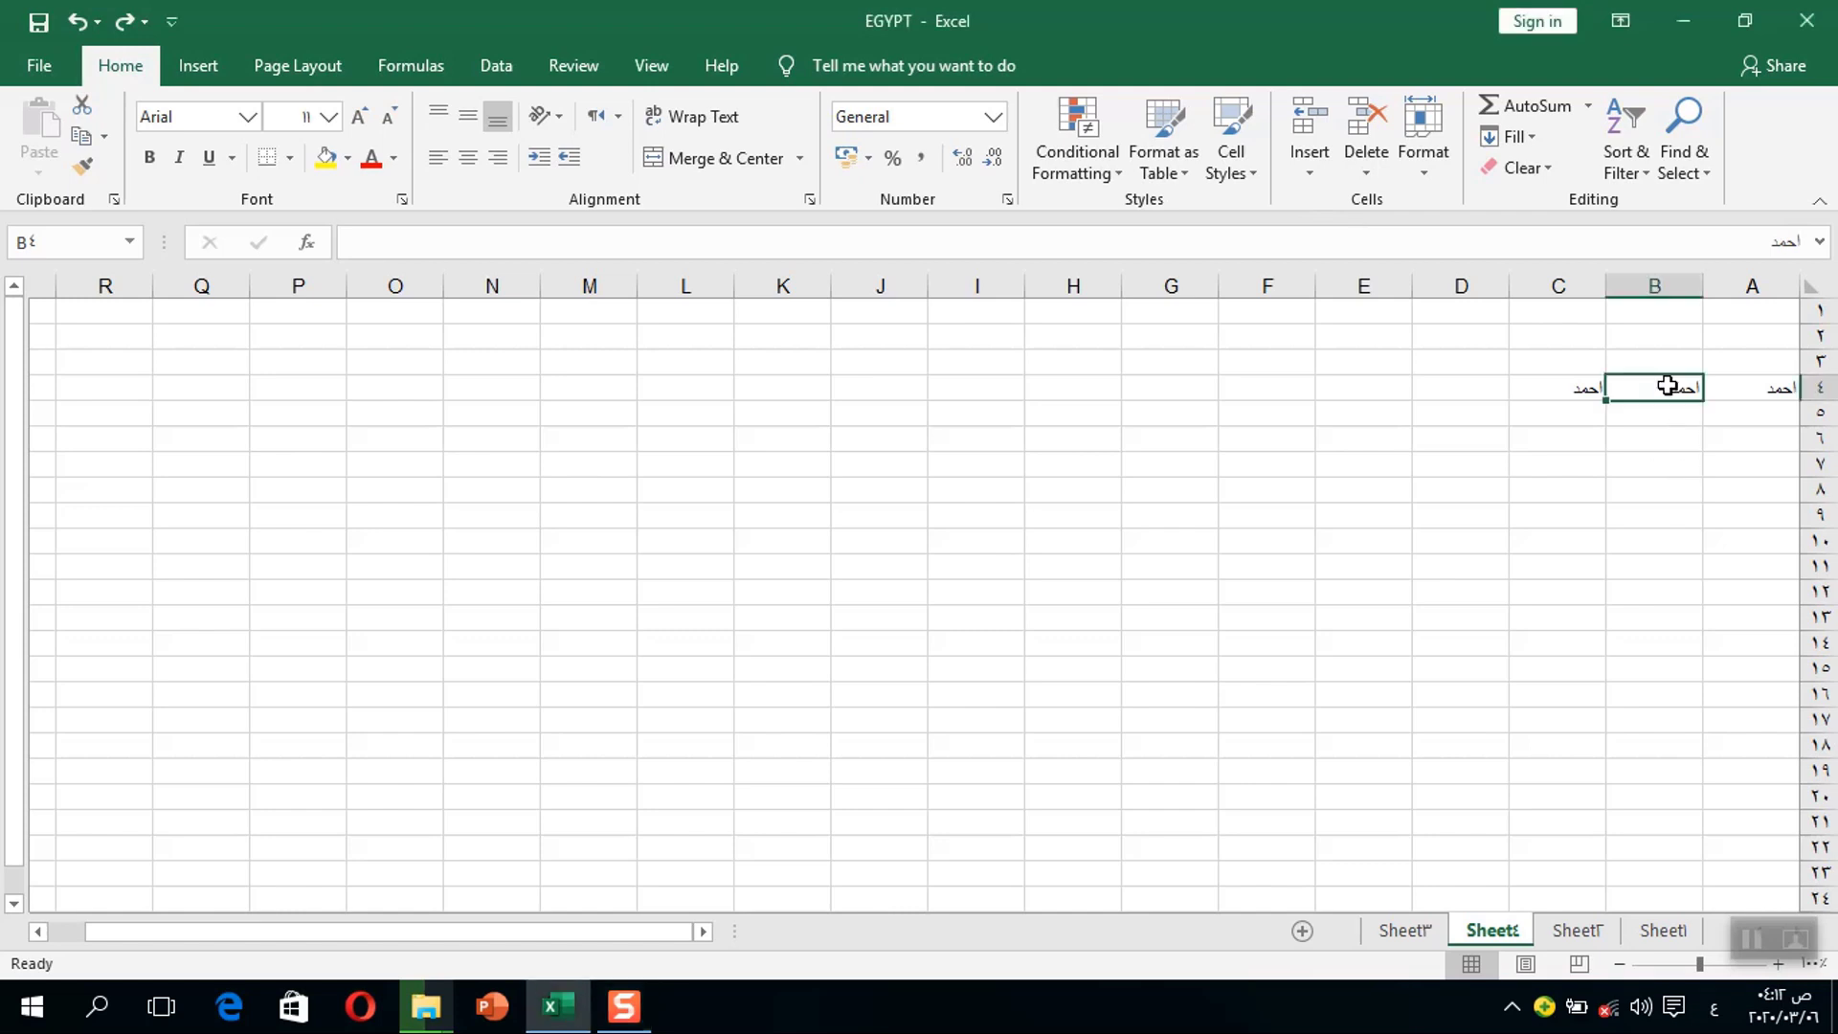
pyautogui.click(1308, 174)
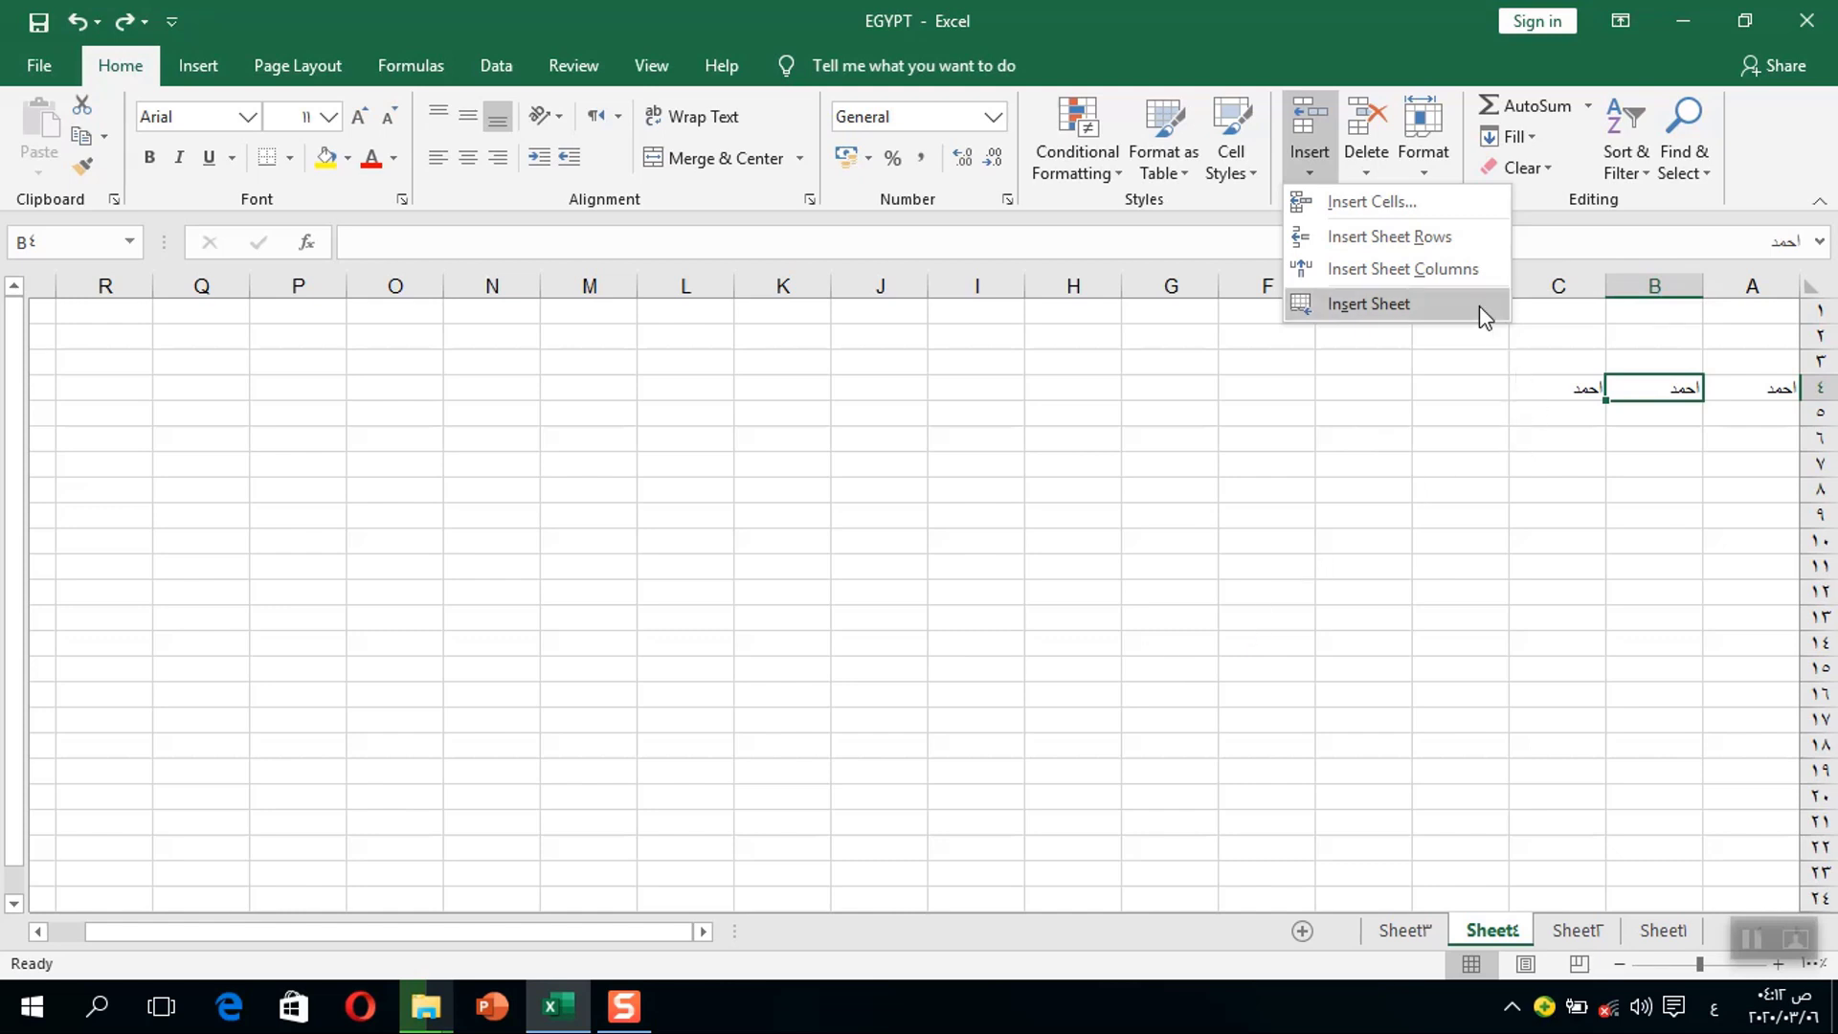
pyautogui.click(1438, 268)
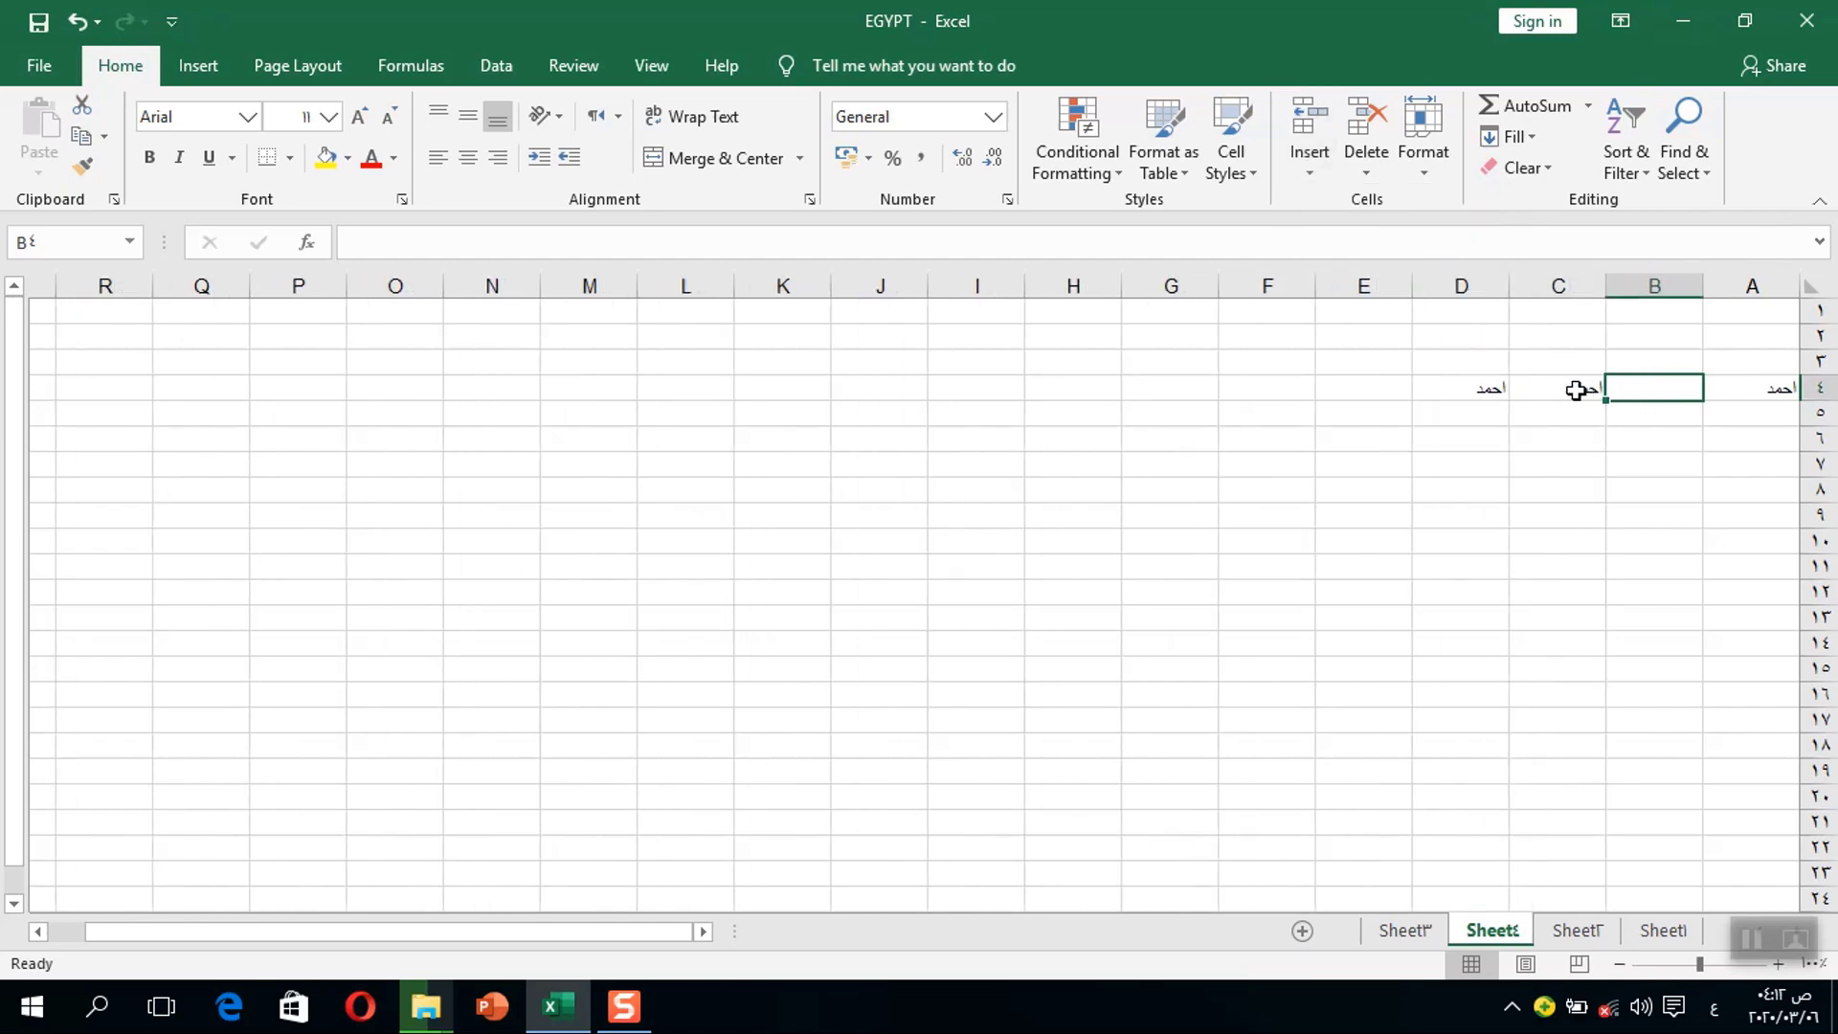
pyautogui.click(1575, 389)
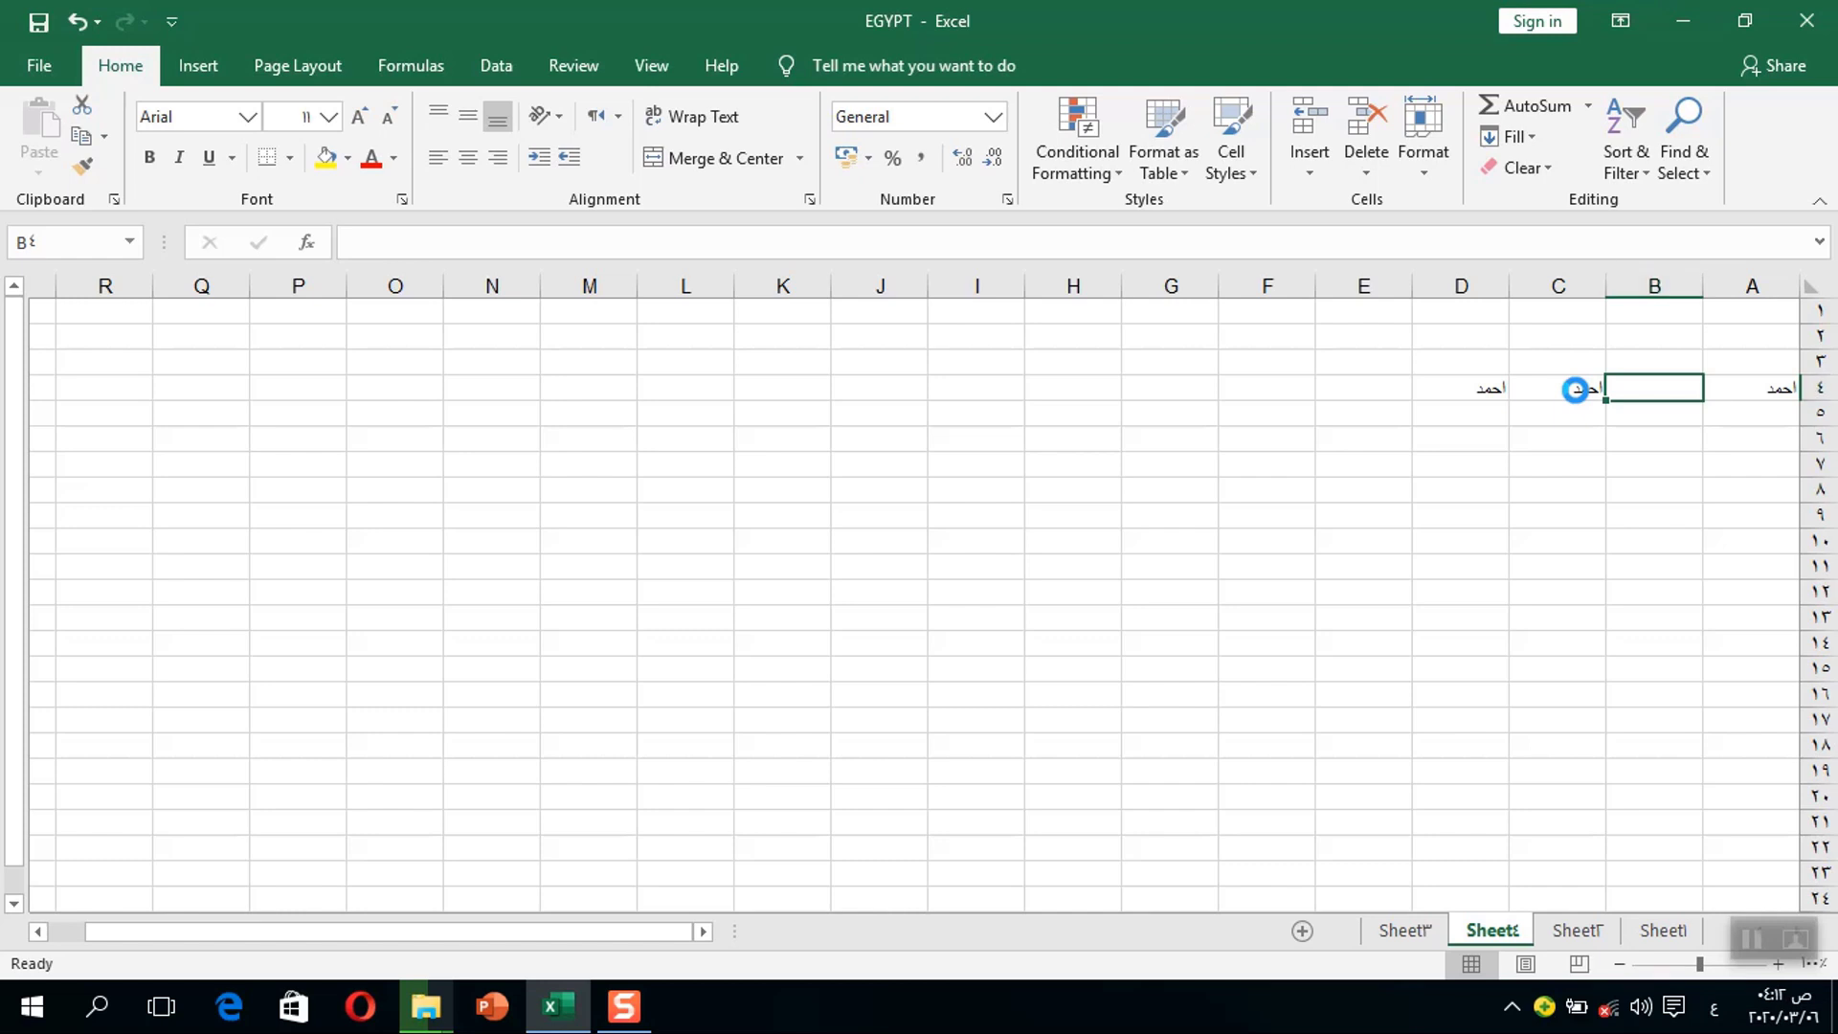
pyautogui.hotkey('ctrl', 'z')
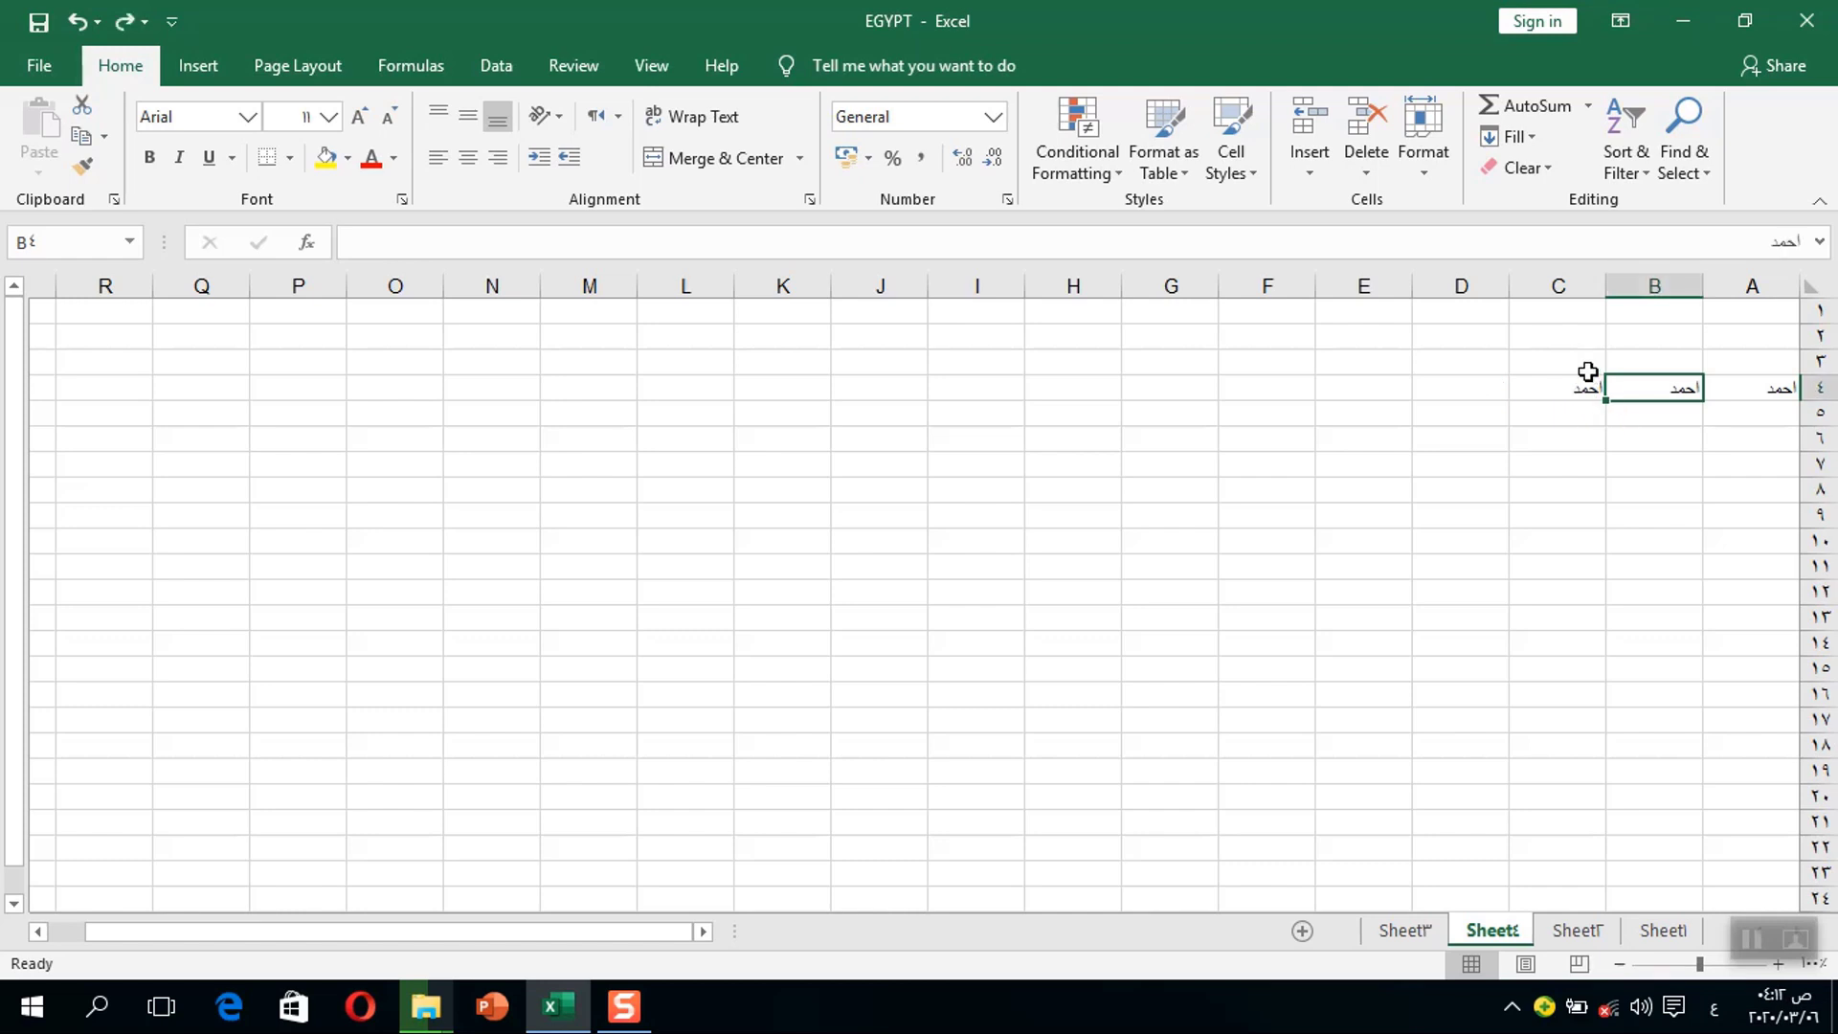
# - Insert a cell at B4 with the Shift Cells Left option and undo the insertion
pyautogui.click(1310, 171)
pyautogui.click(1336, 198)
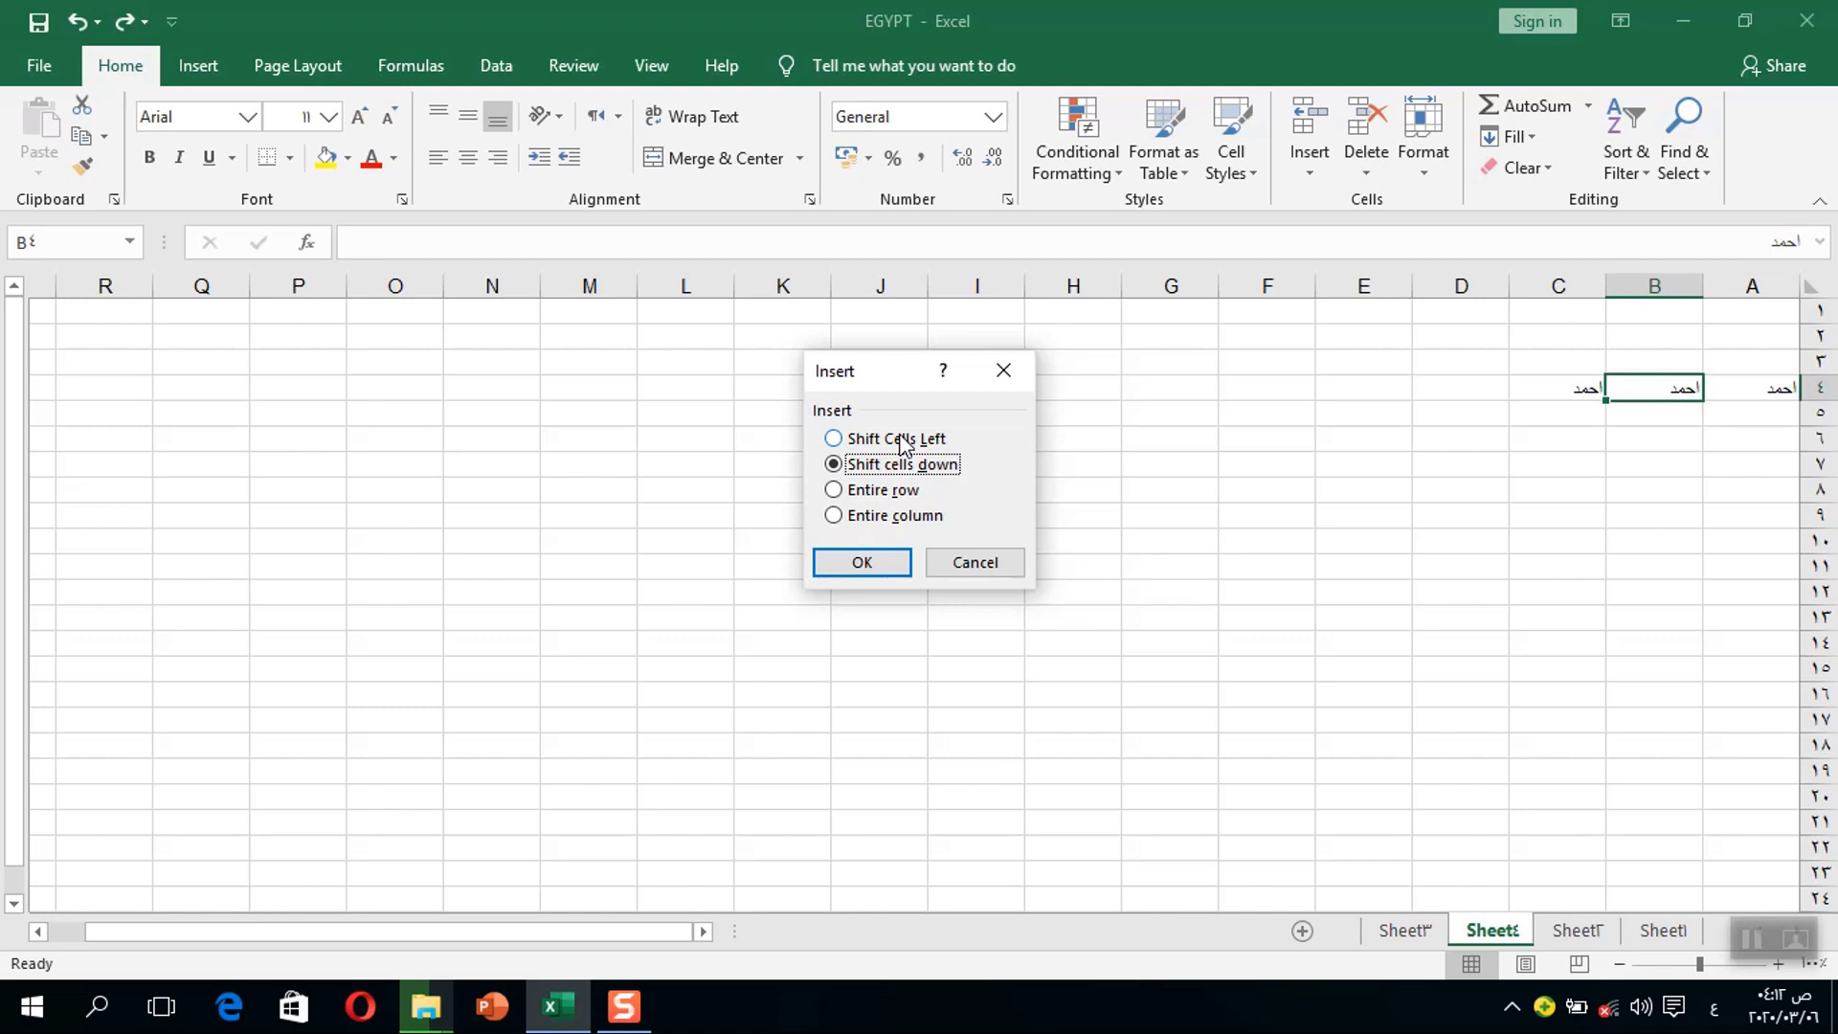
pyautogui.moveTo(898, 440); pyautogui.dragTo(890, 498)
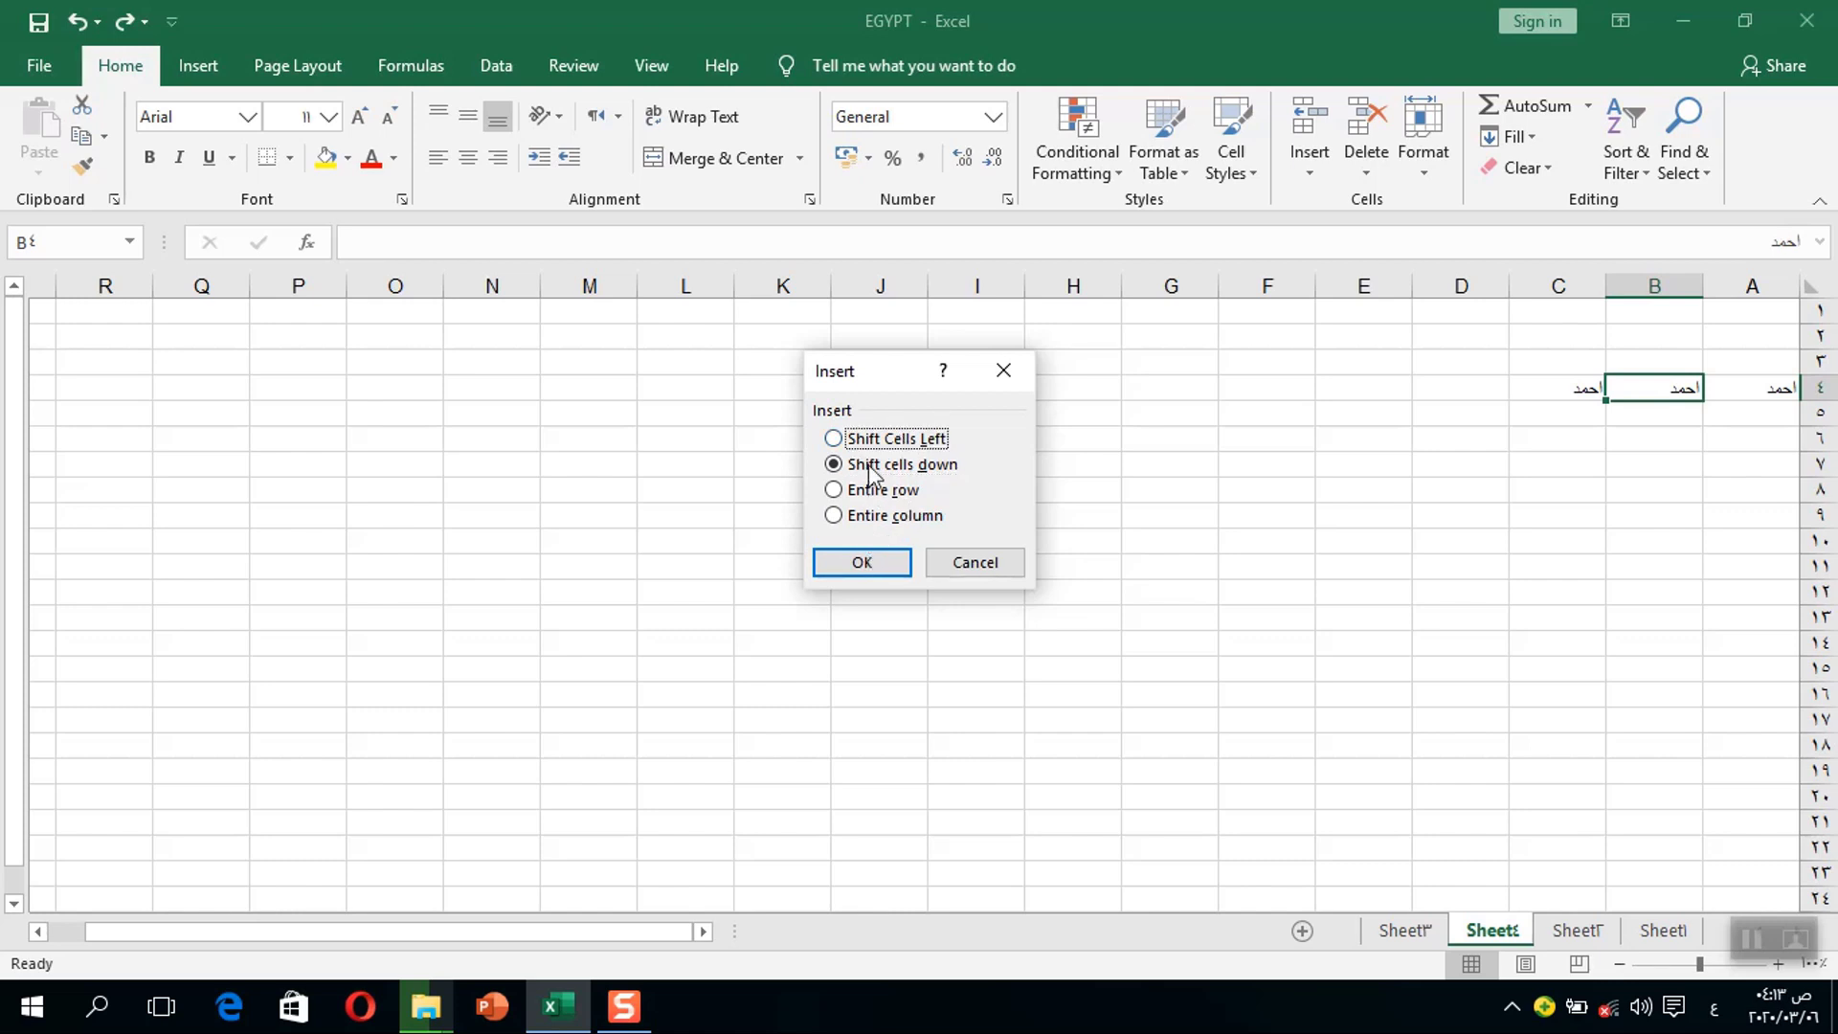
pyautogui.click(840, 440)
pyautogui.click(865, 565)
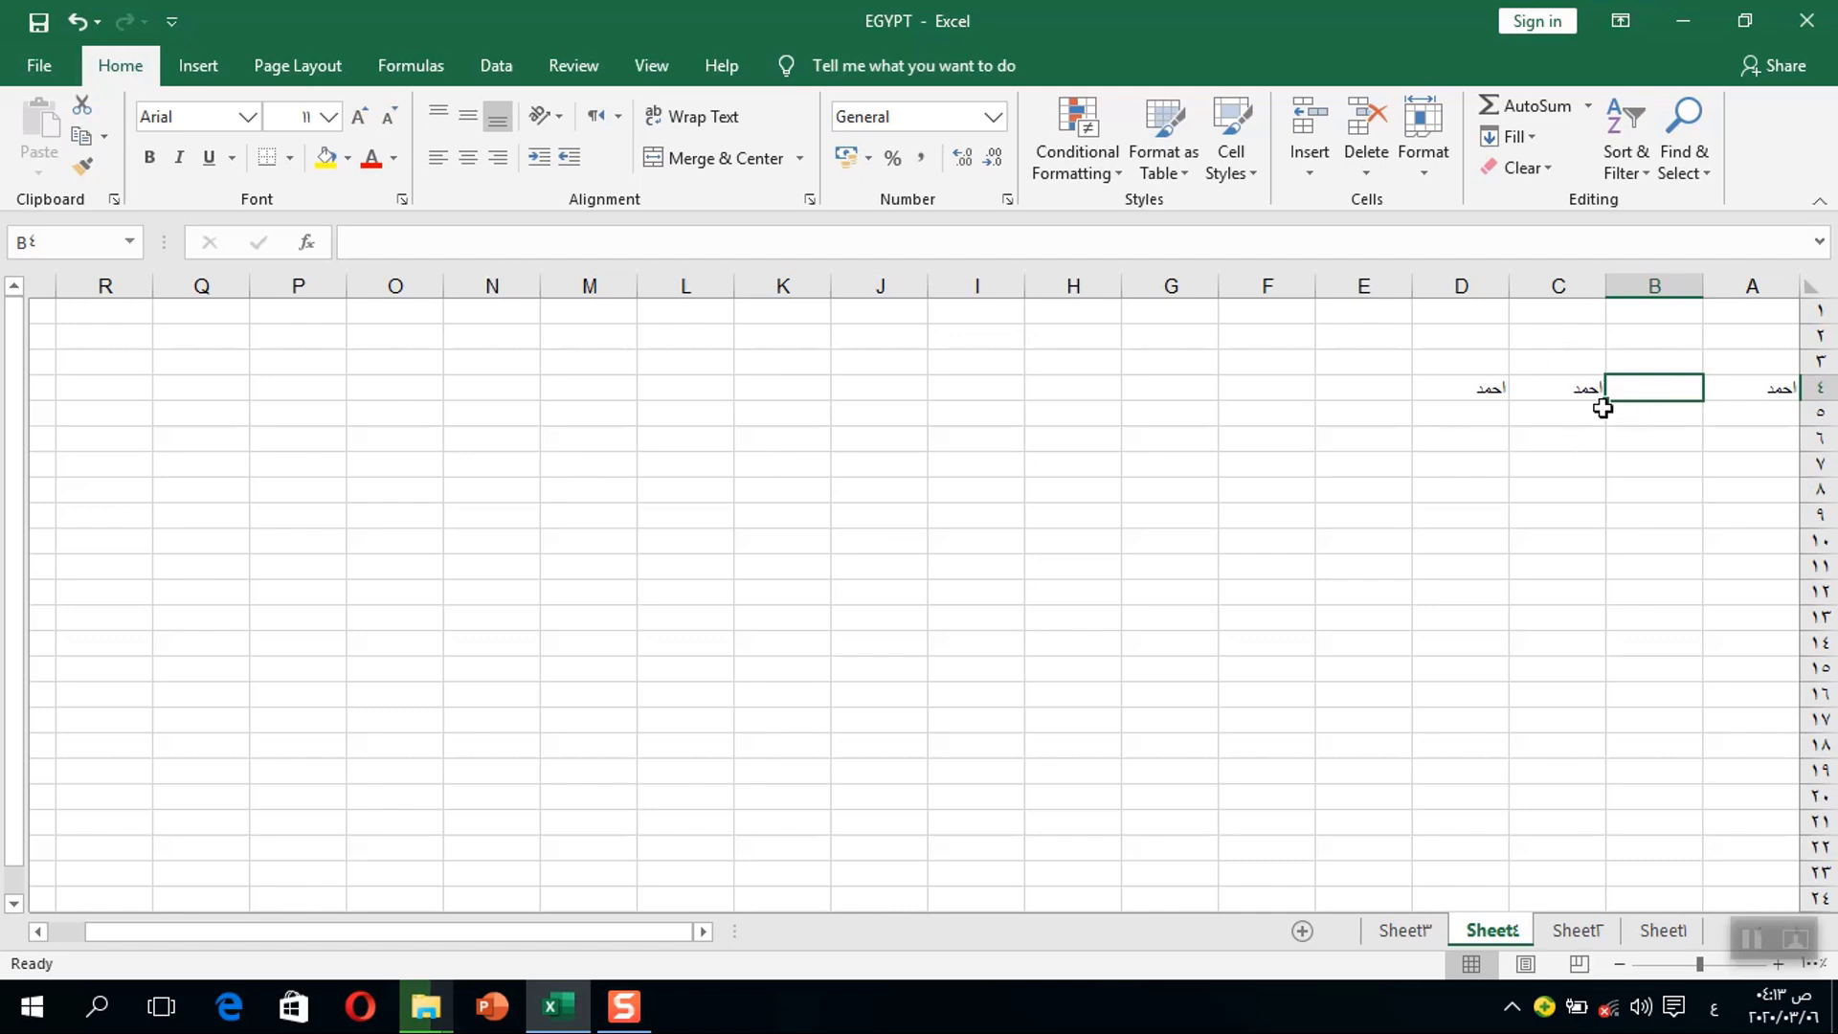
pyautogui.hotkey('ctrl', 'z')
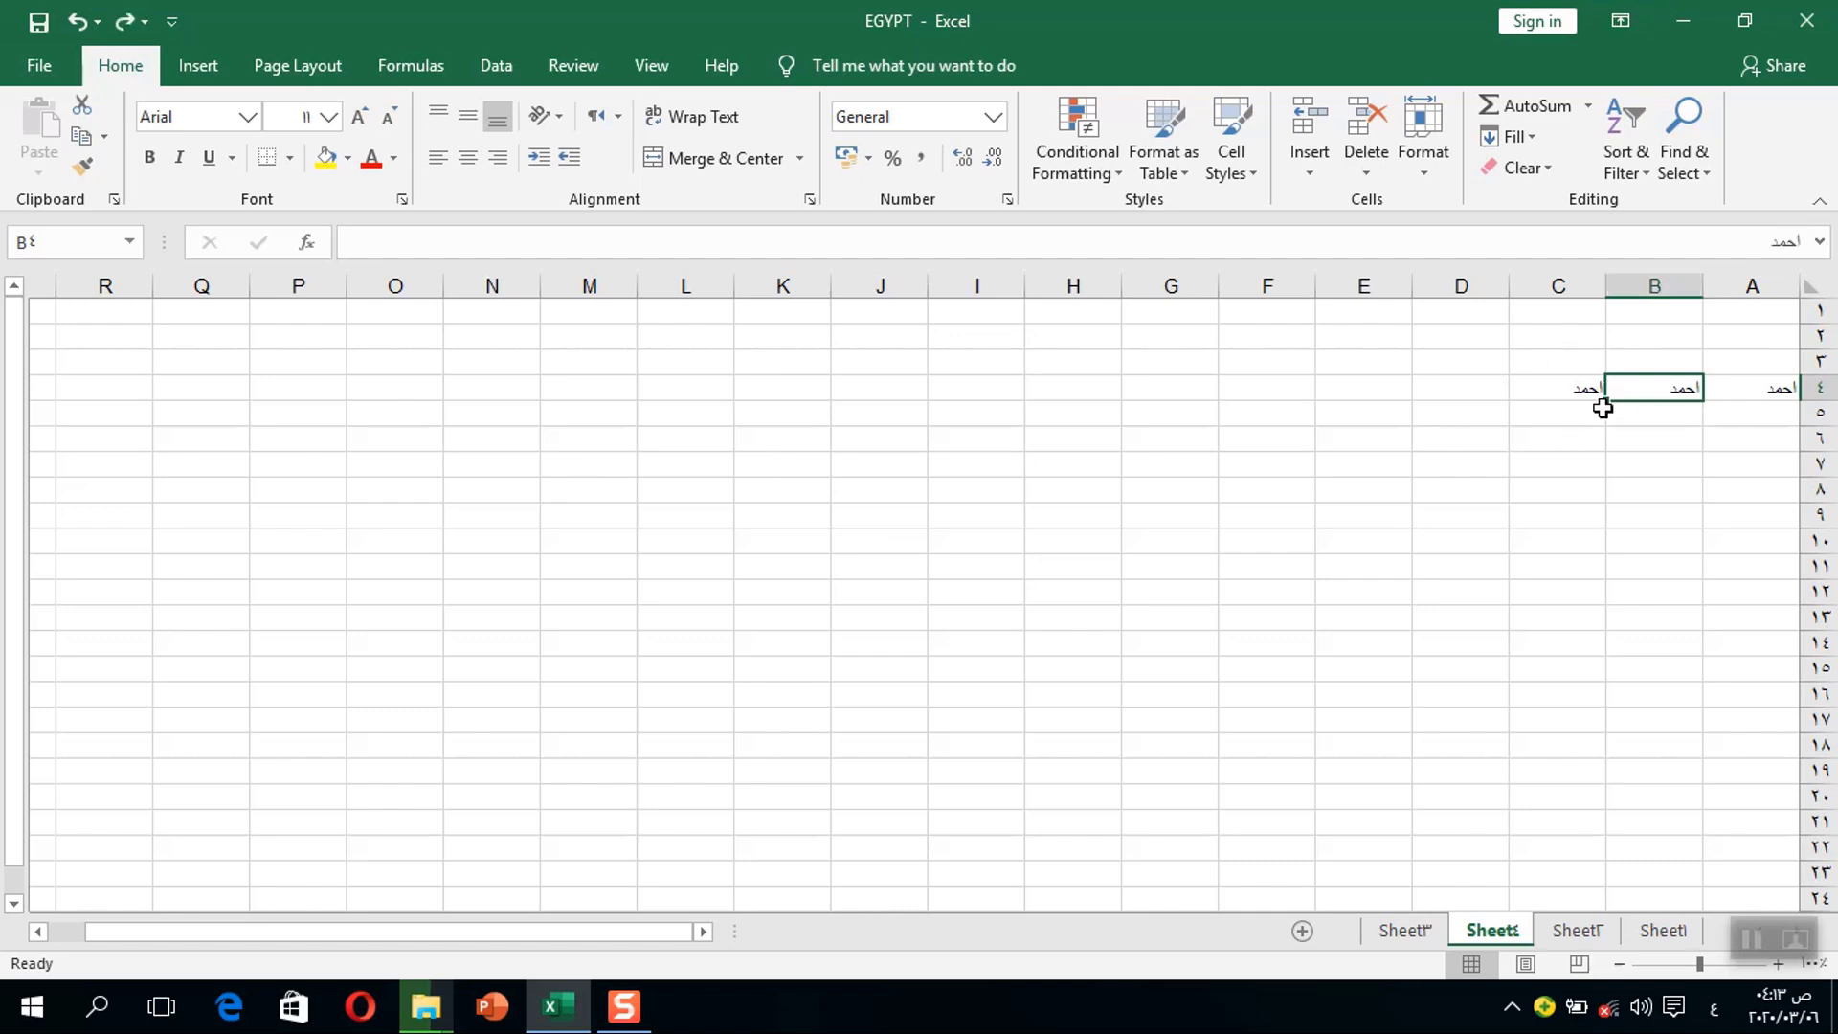
# - Delete the sheet row containing cell B4 and undo the deletion
pyautogui.click(1365, 180)
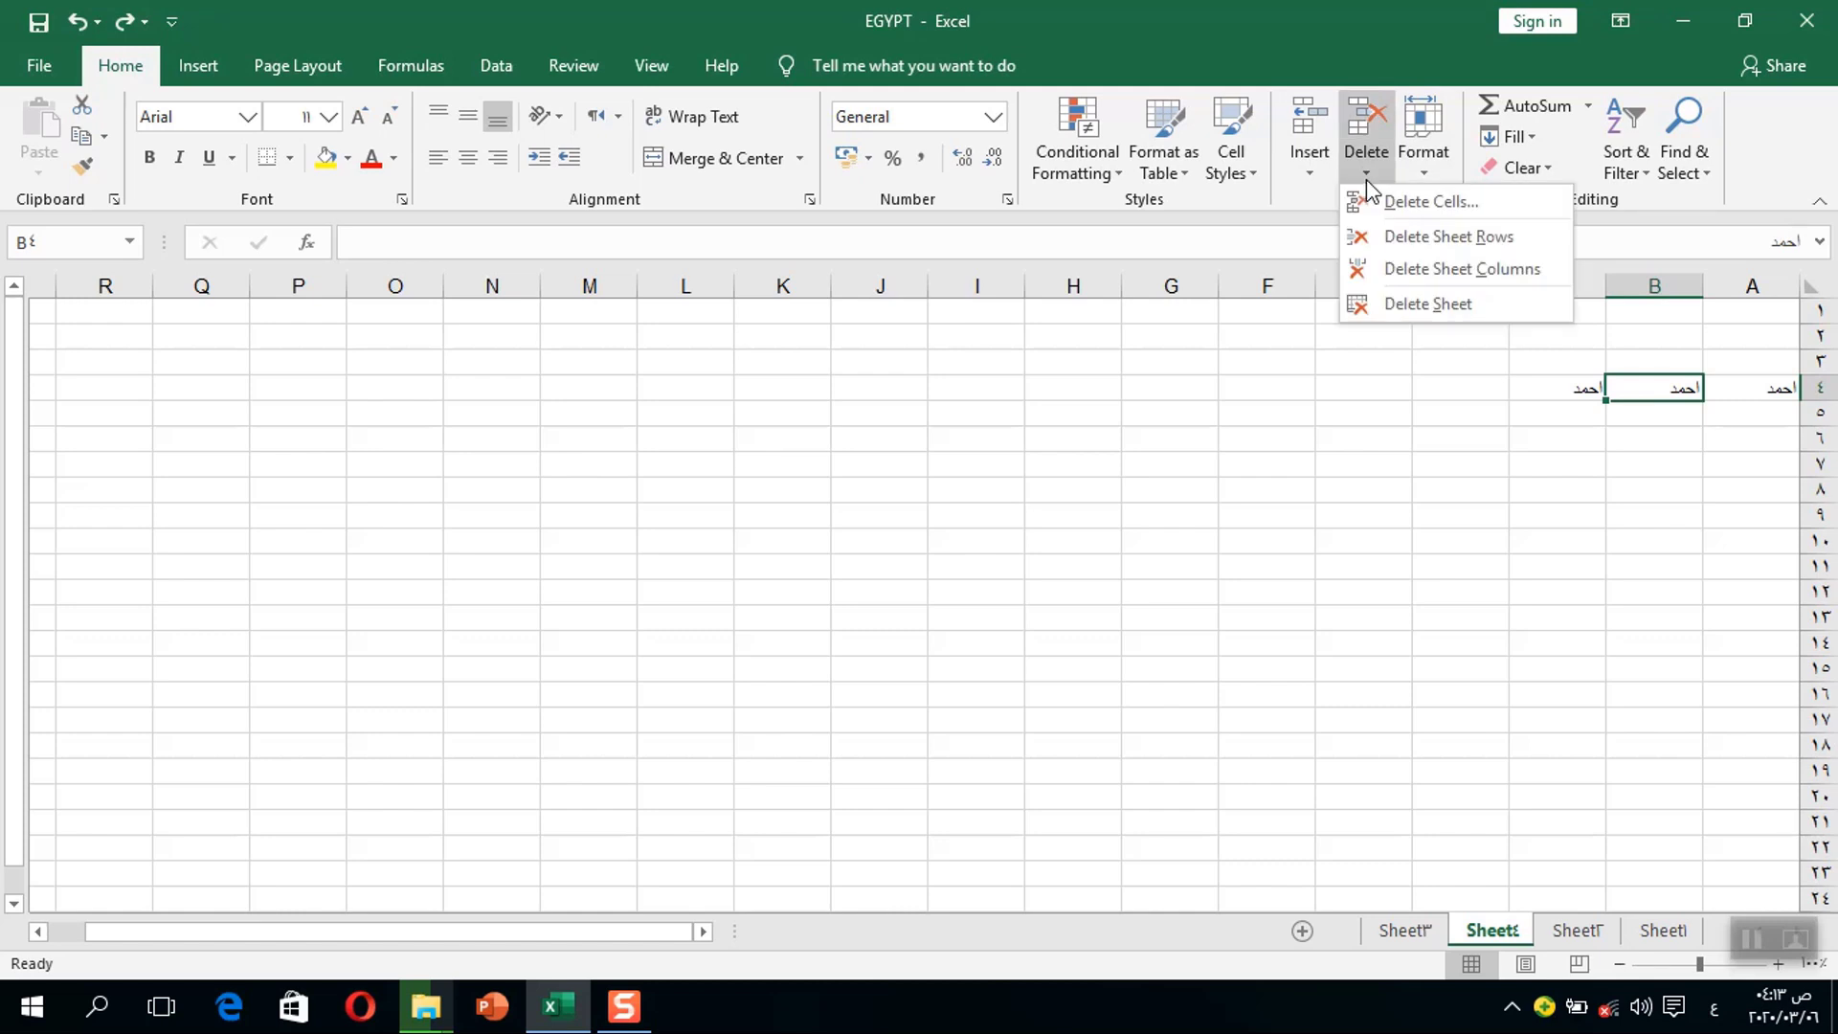
pyautogui.click(1411, 239)
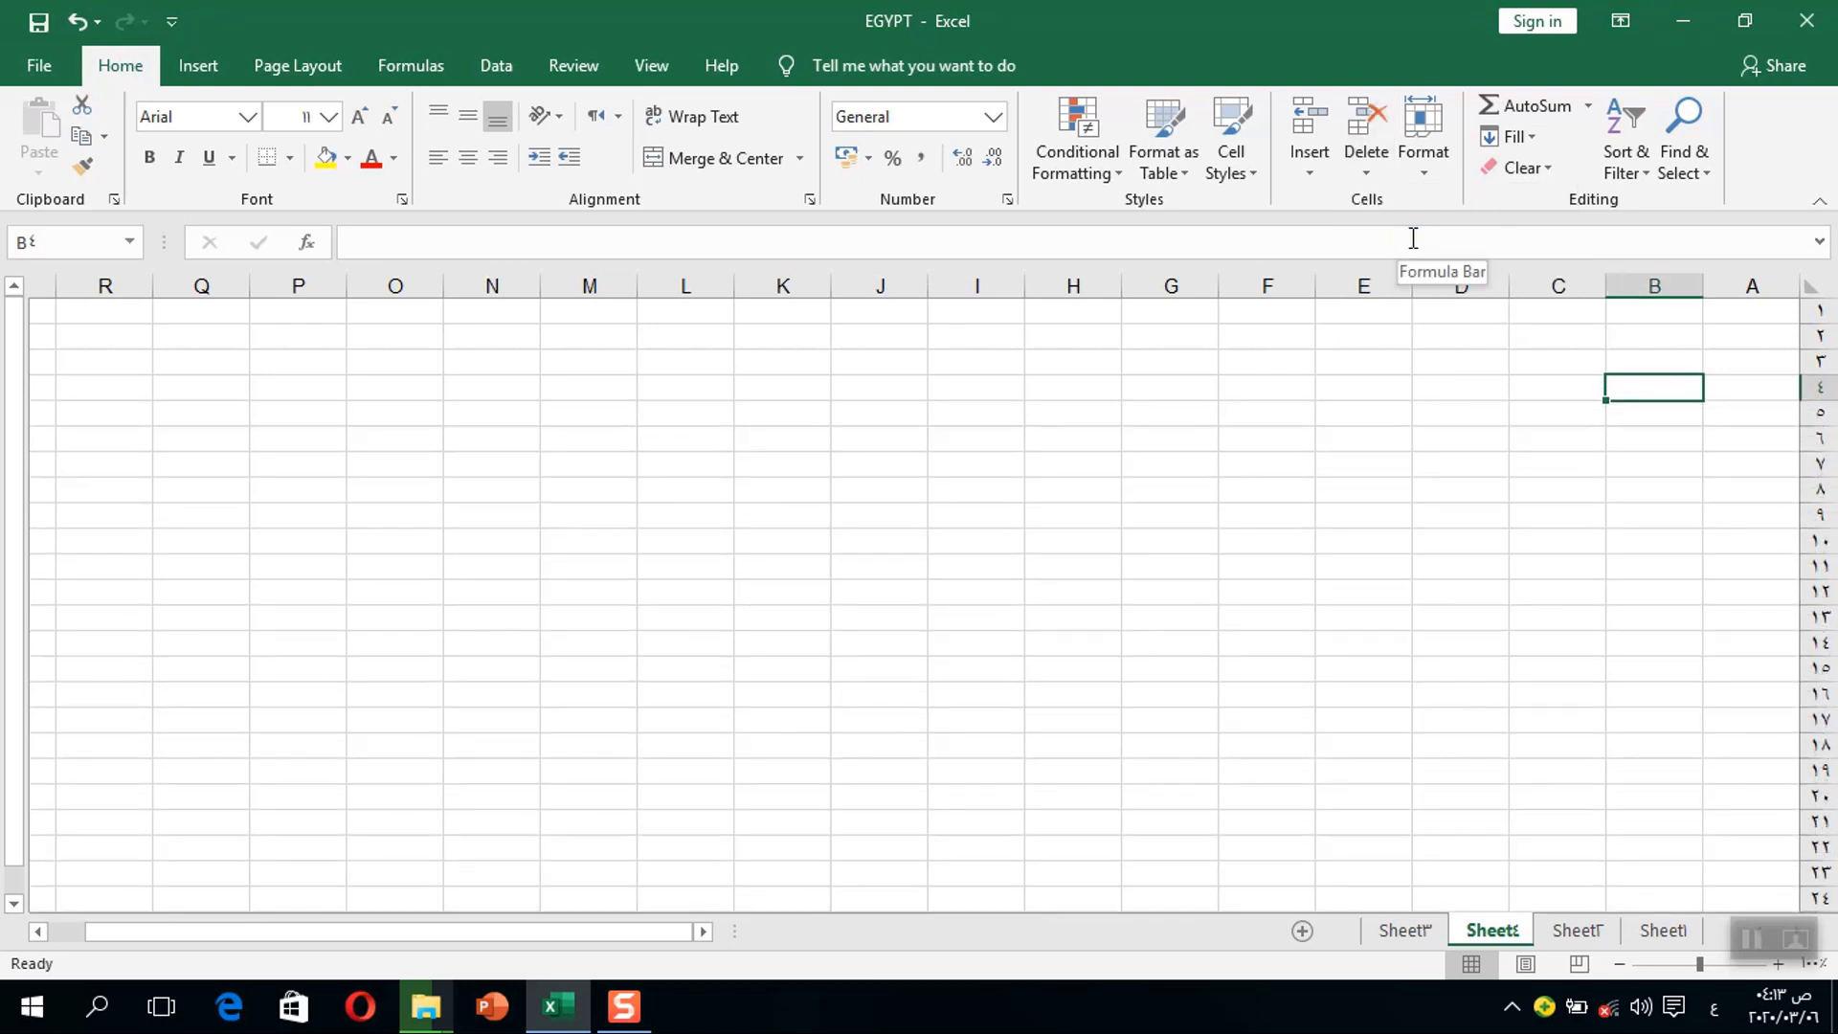
pyautogui.hotkey('ctrl', 'z')
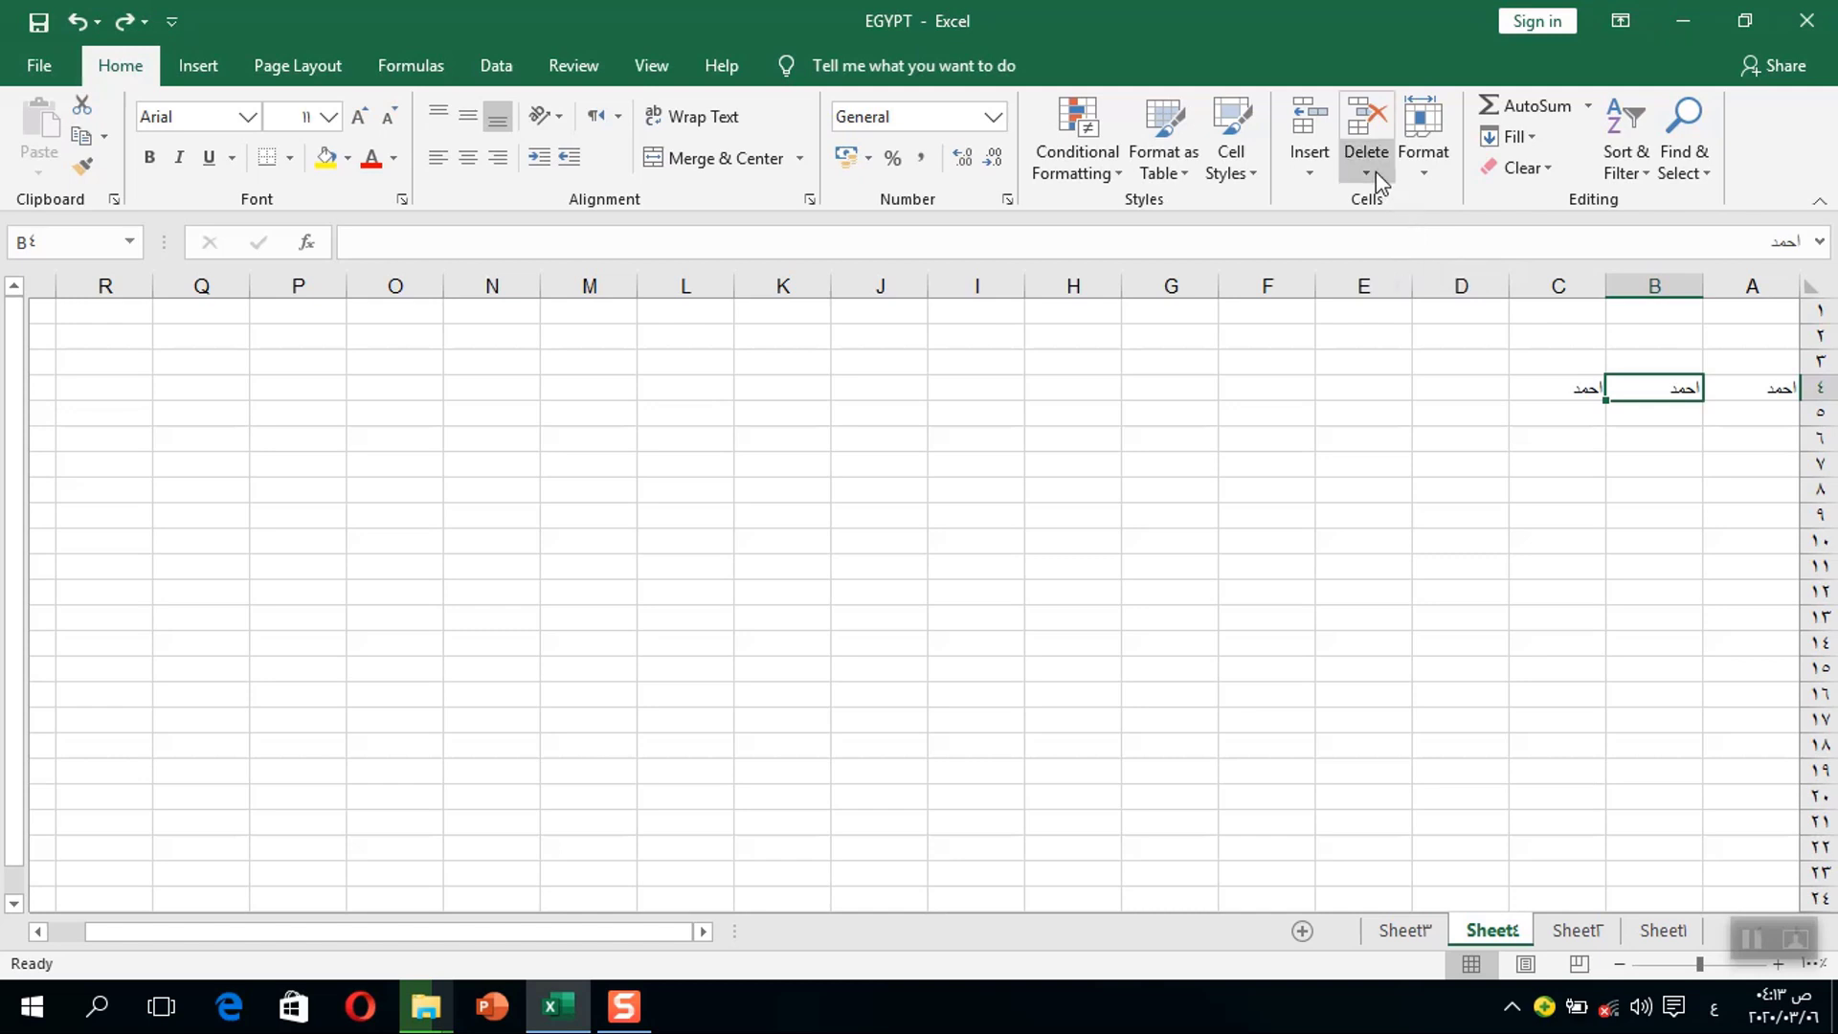
# - Delete the sheet column containing cell B4 and undo the deletion
pyautogui.click(1373, 169)
pyautogui.click(1450, 271)
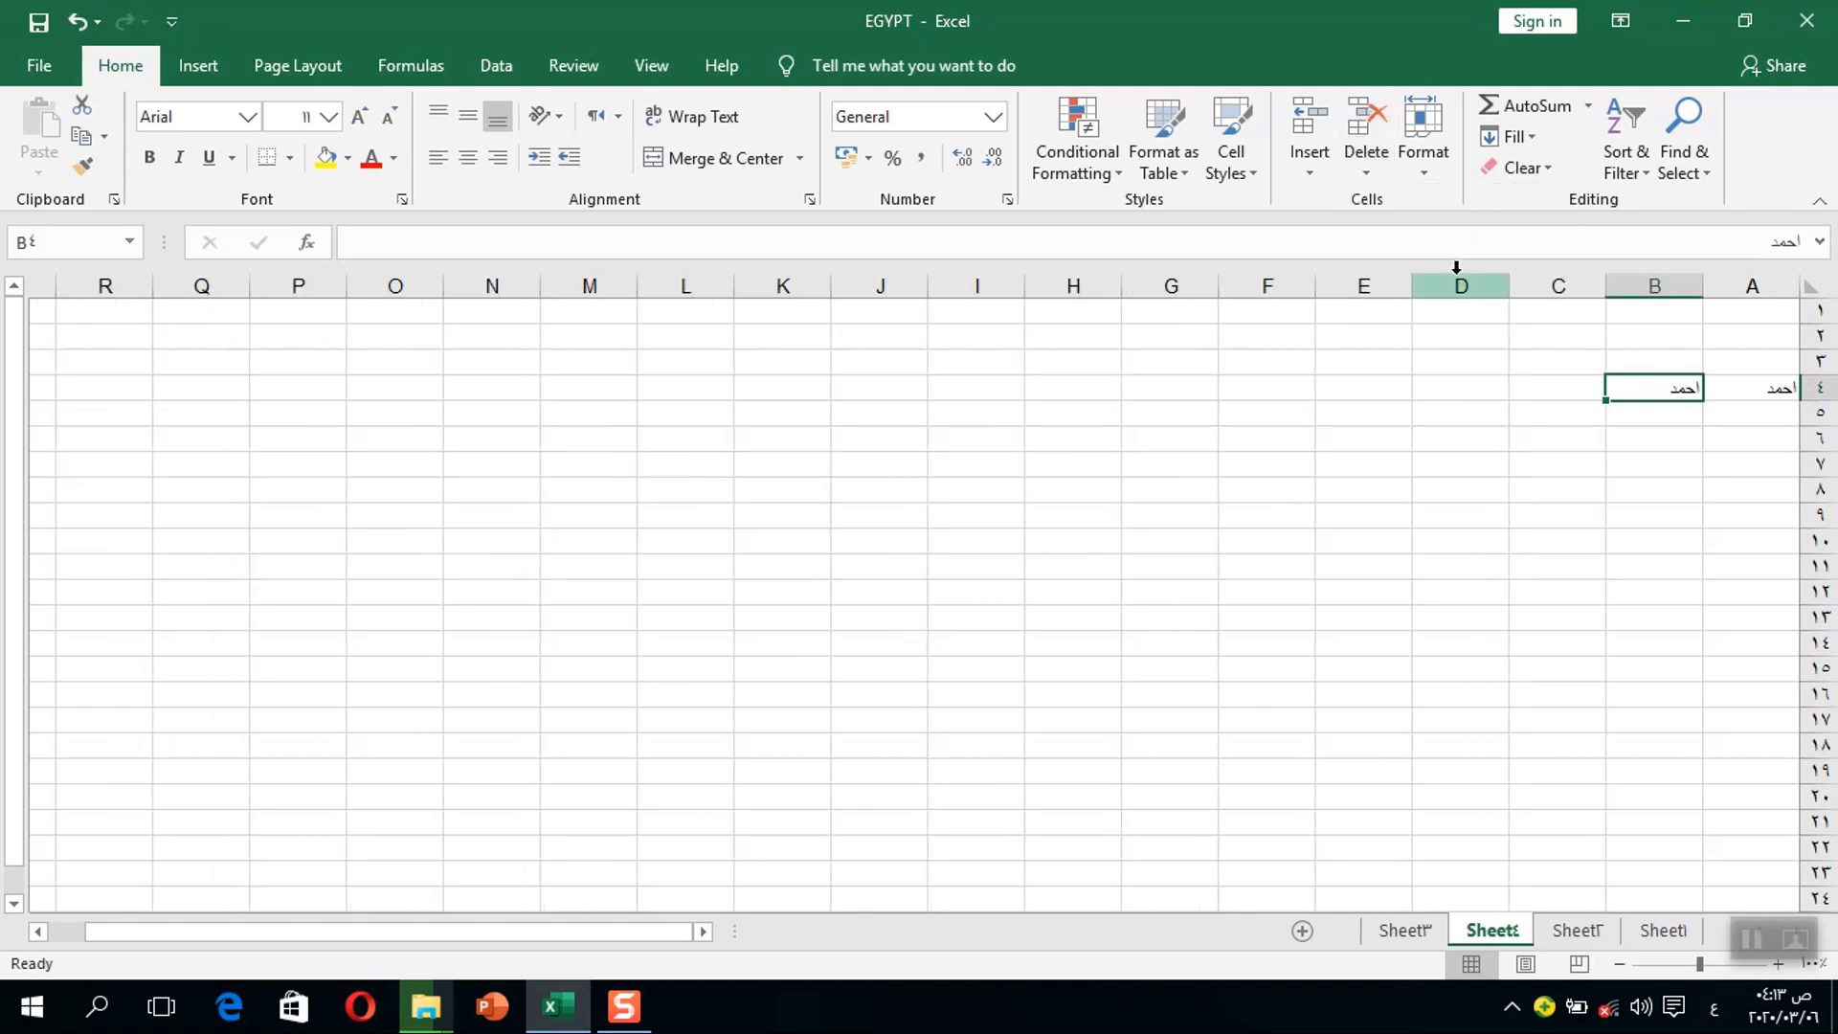
pyautogui.hotkey('ctrl', 'z')
pyautogui.click(1369, 174)
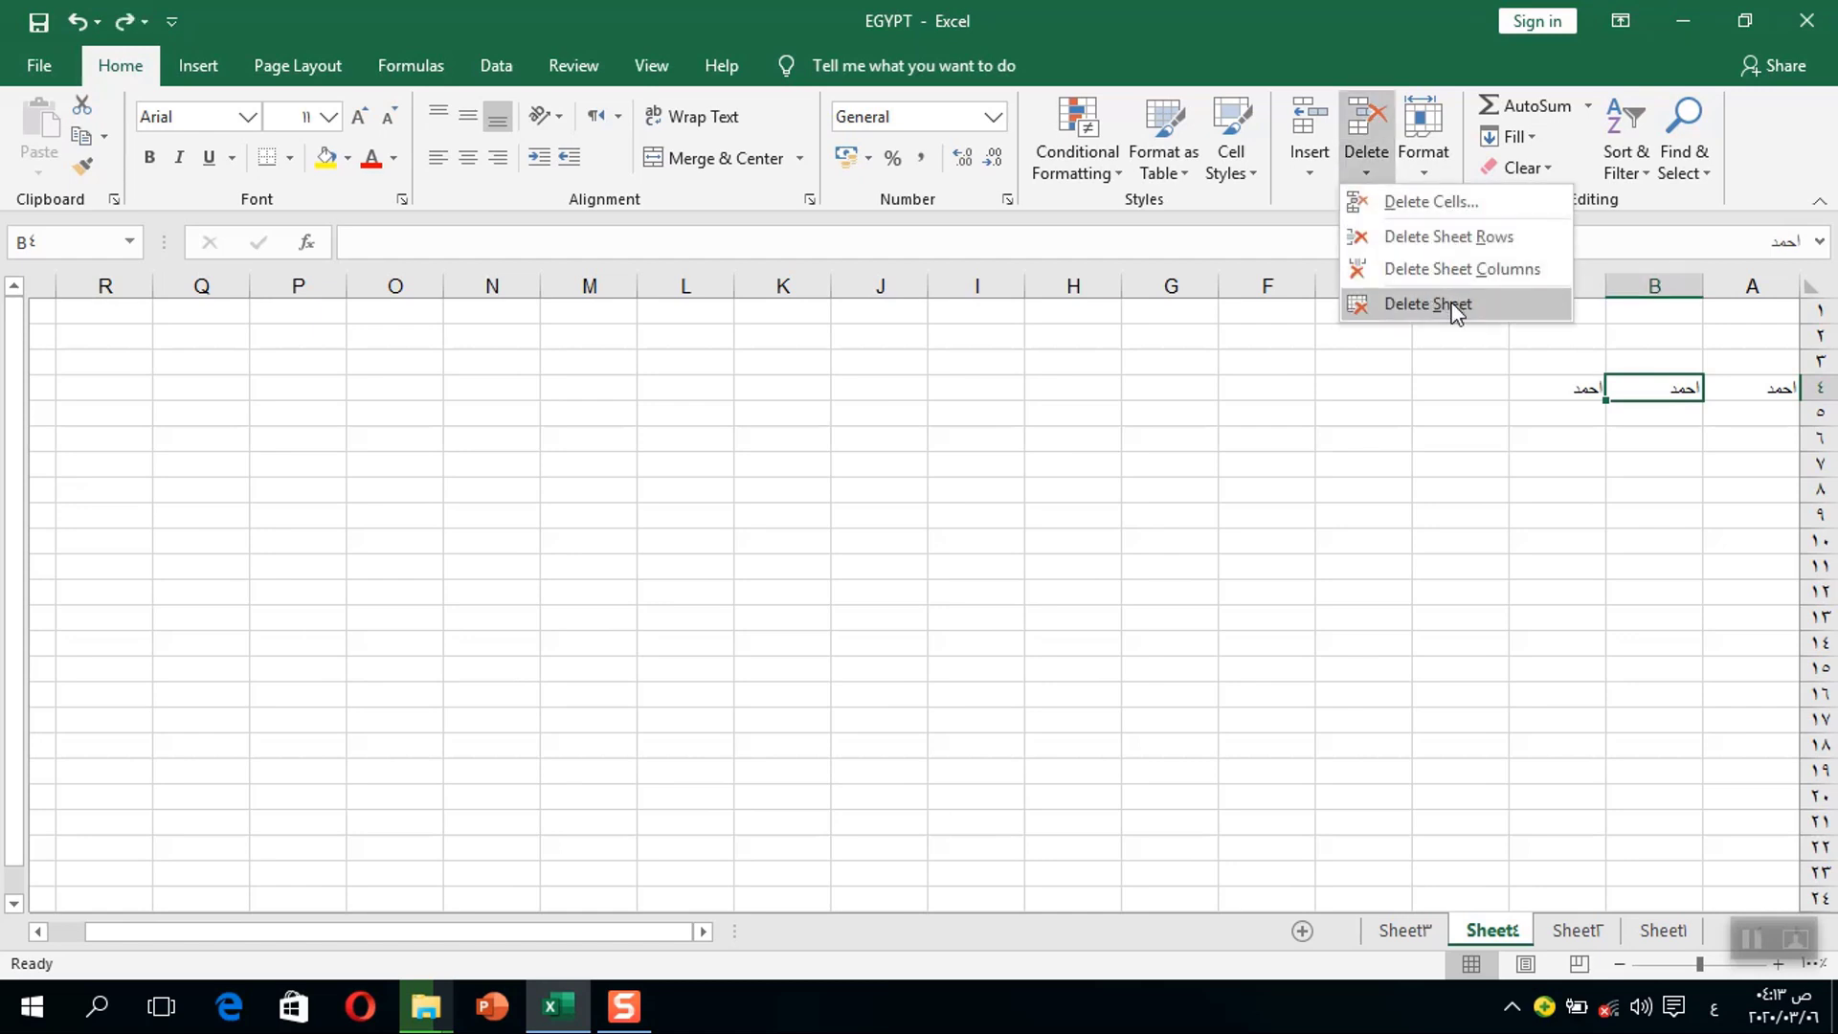
pyautogui.click(1422, 175)
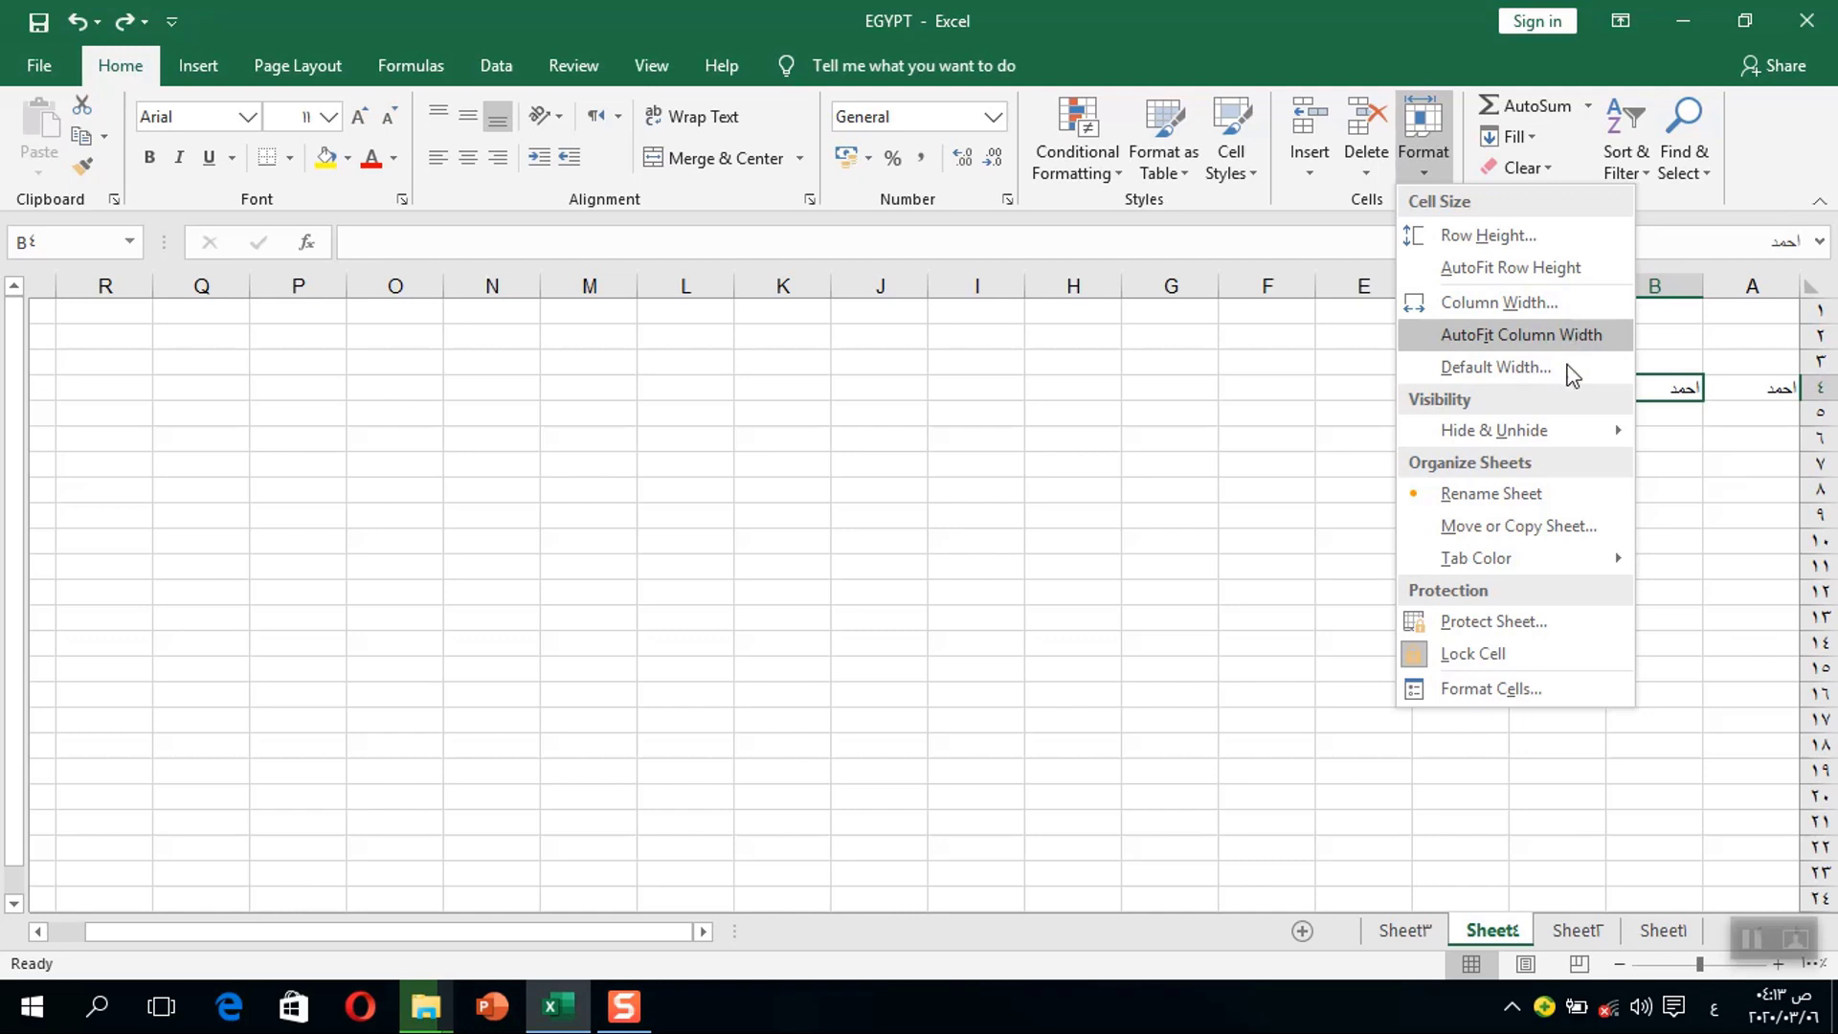
pyautogui.moveTo(1588, 430)
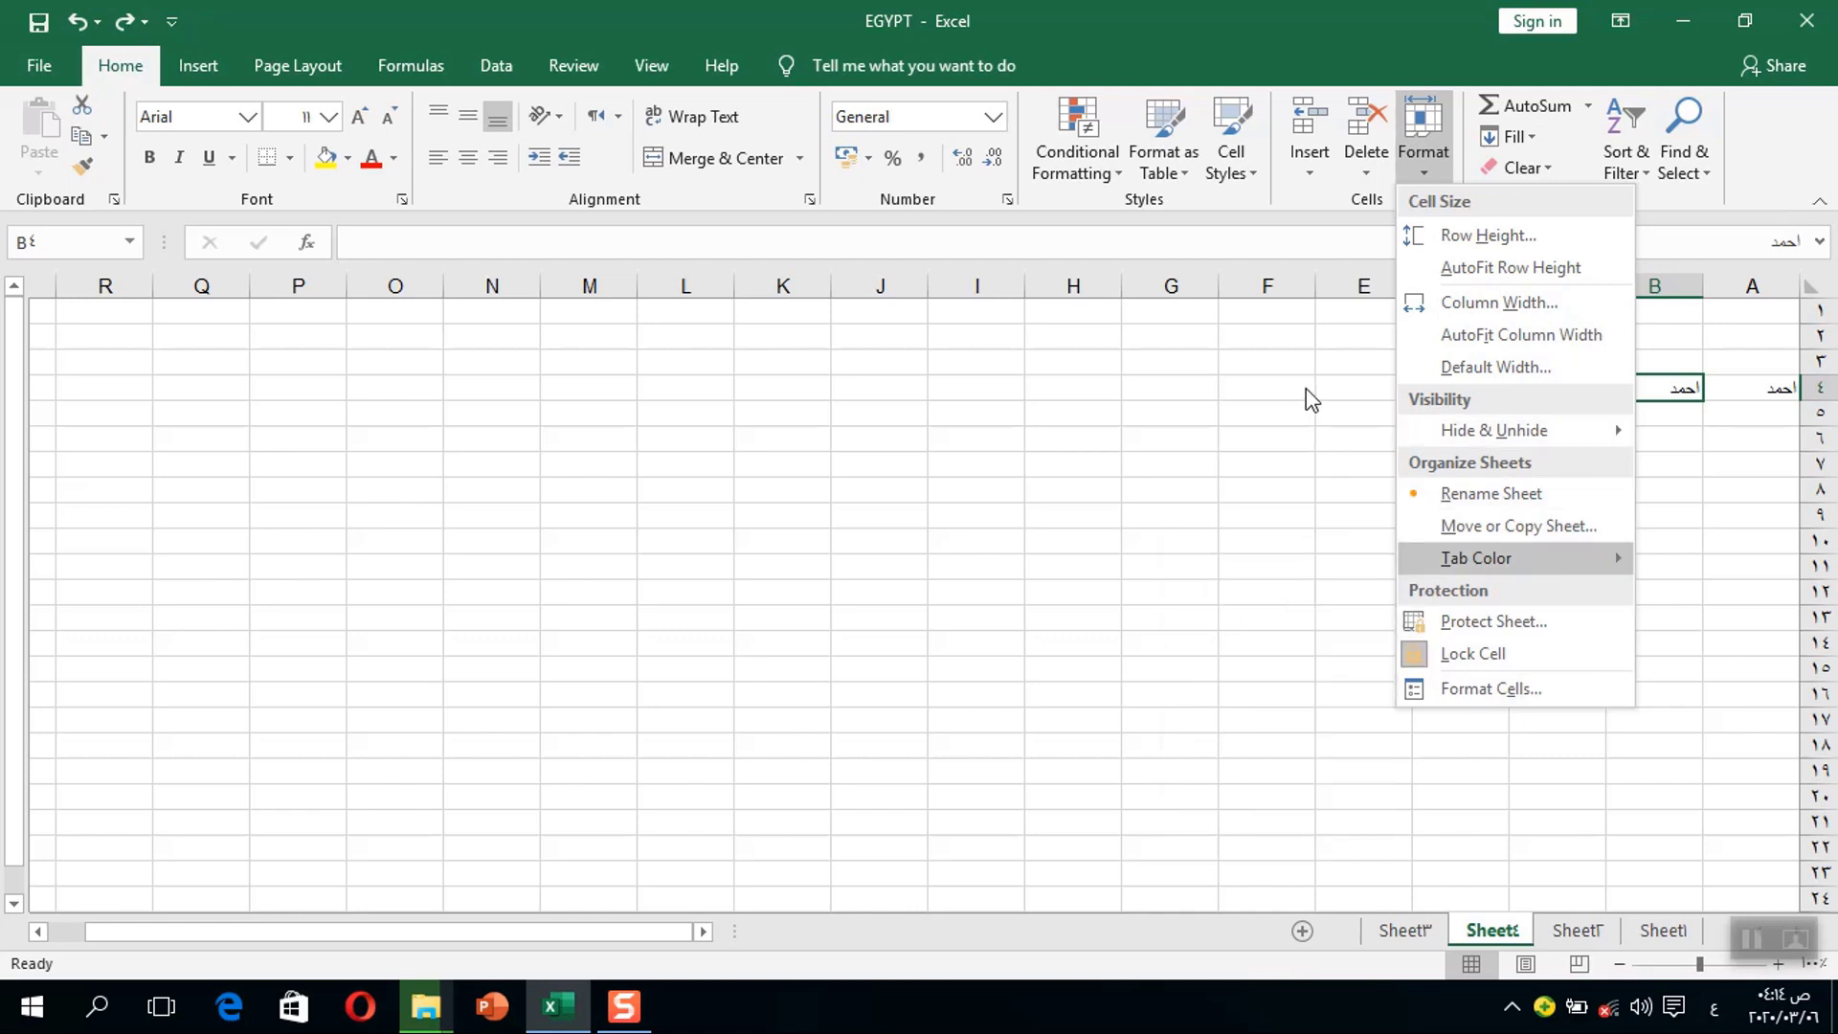
pyautogui.click(1331, 421)
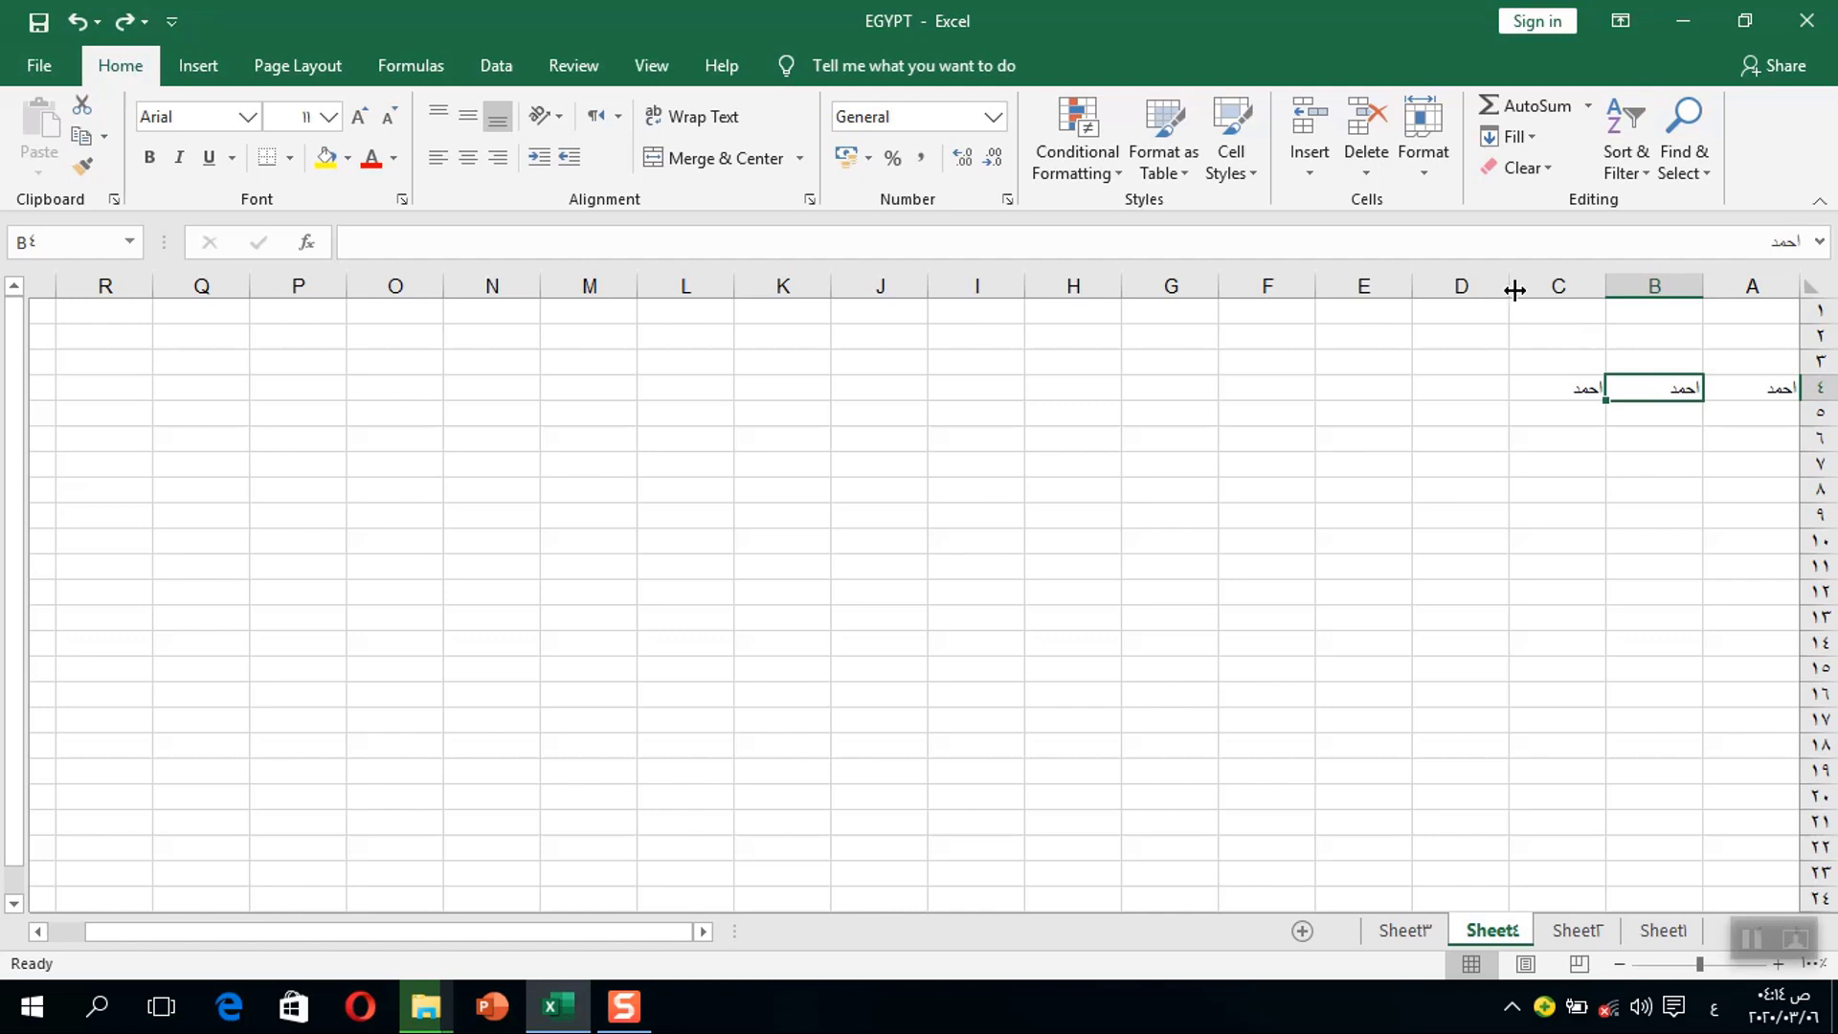
pyautogui.click(1668, 433)
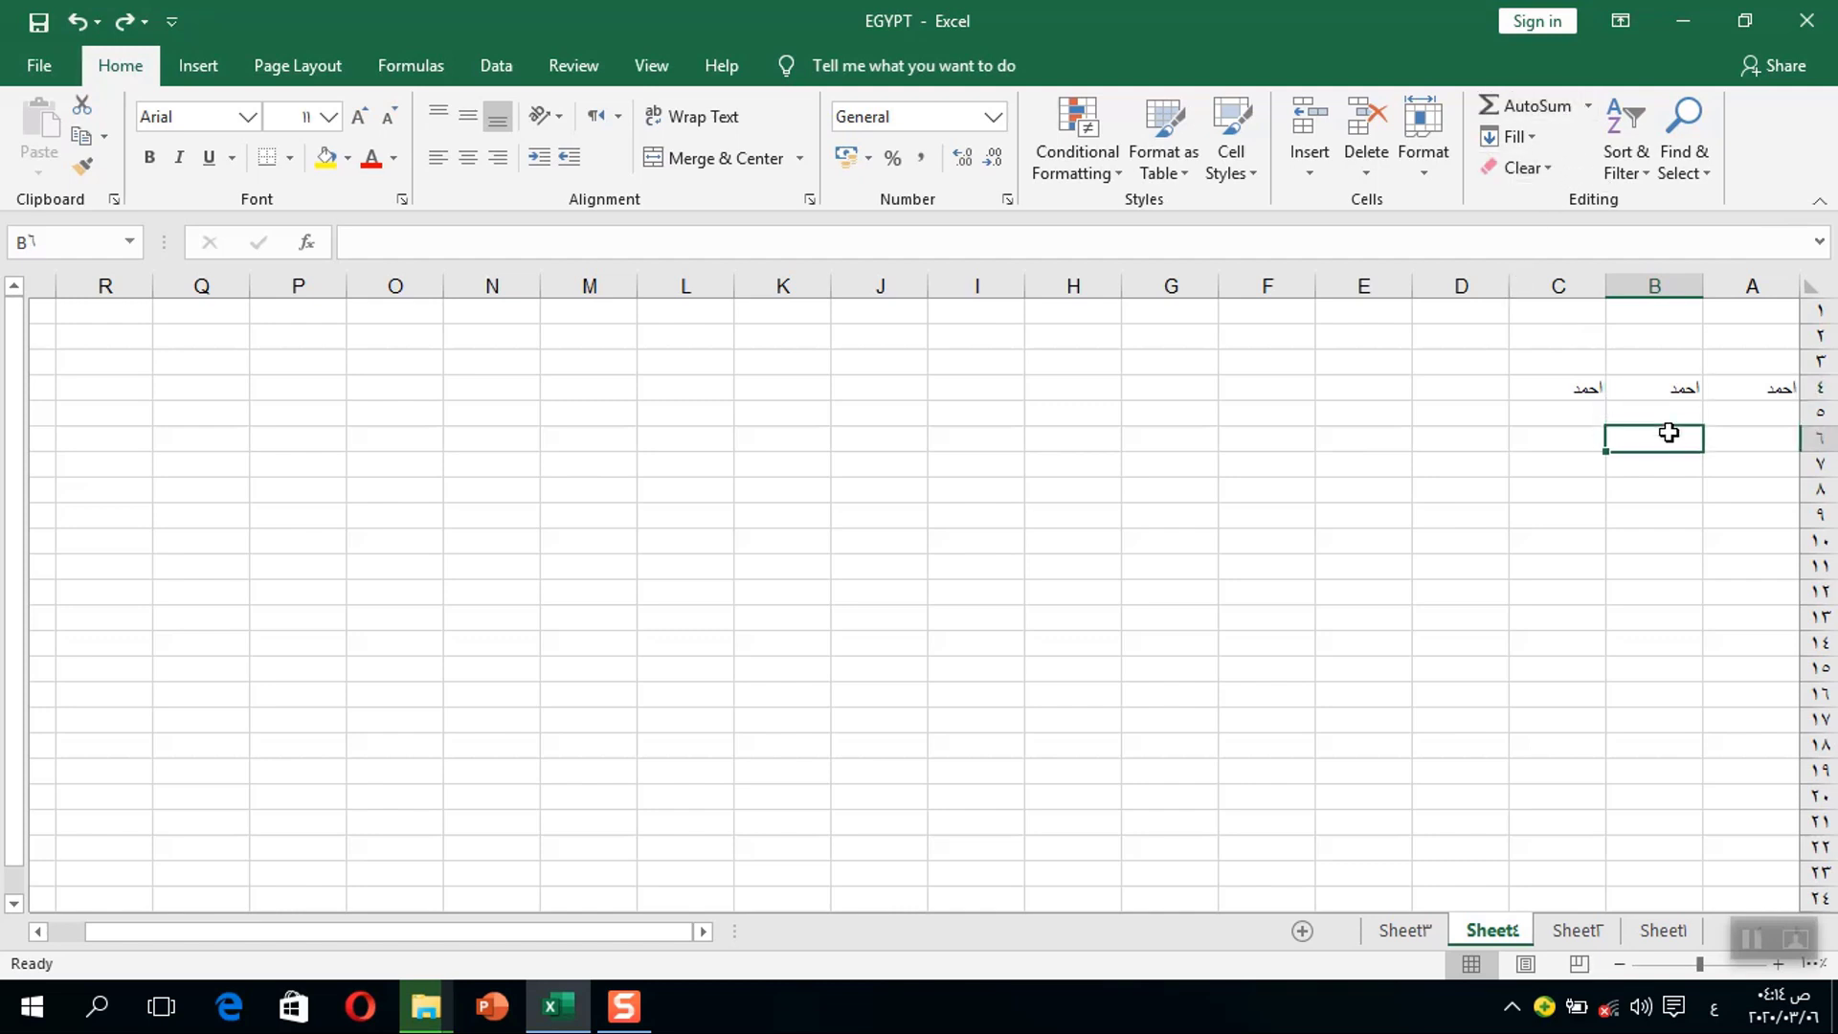
pyautogui.click(1588, 107)
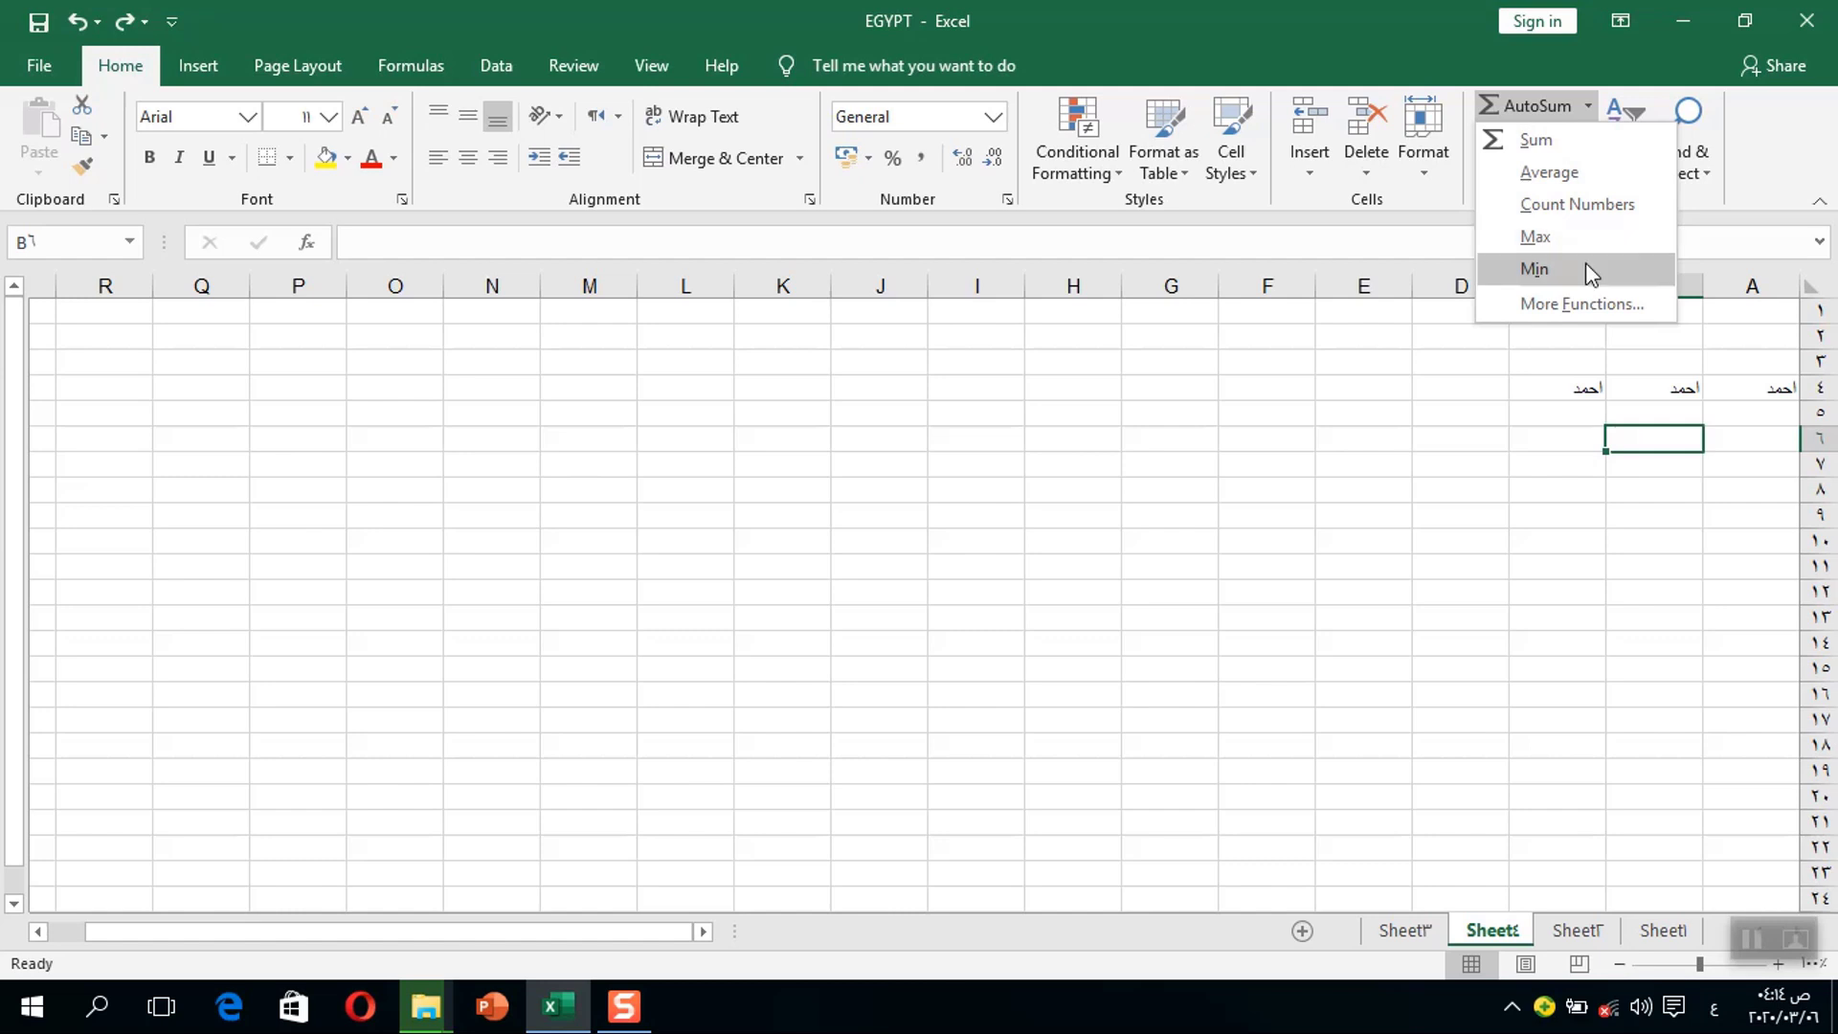
pyautogui.click(1621, 303)
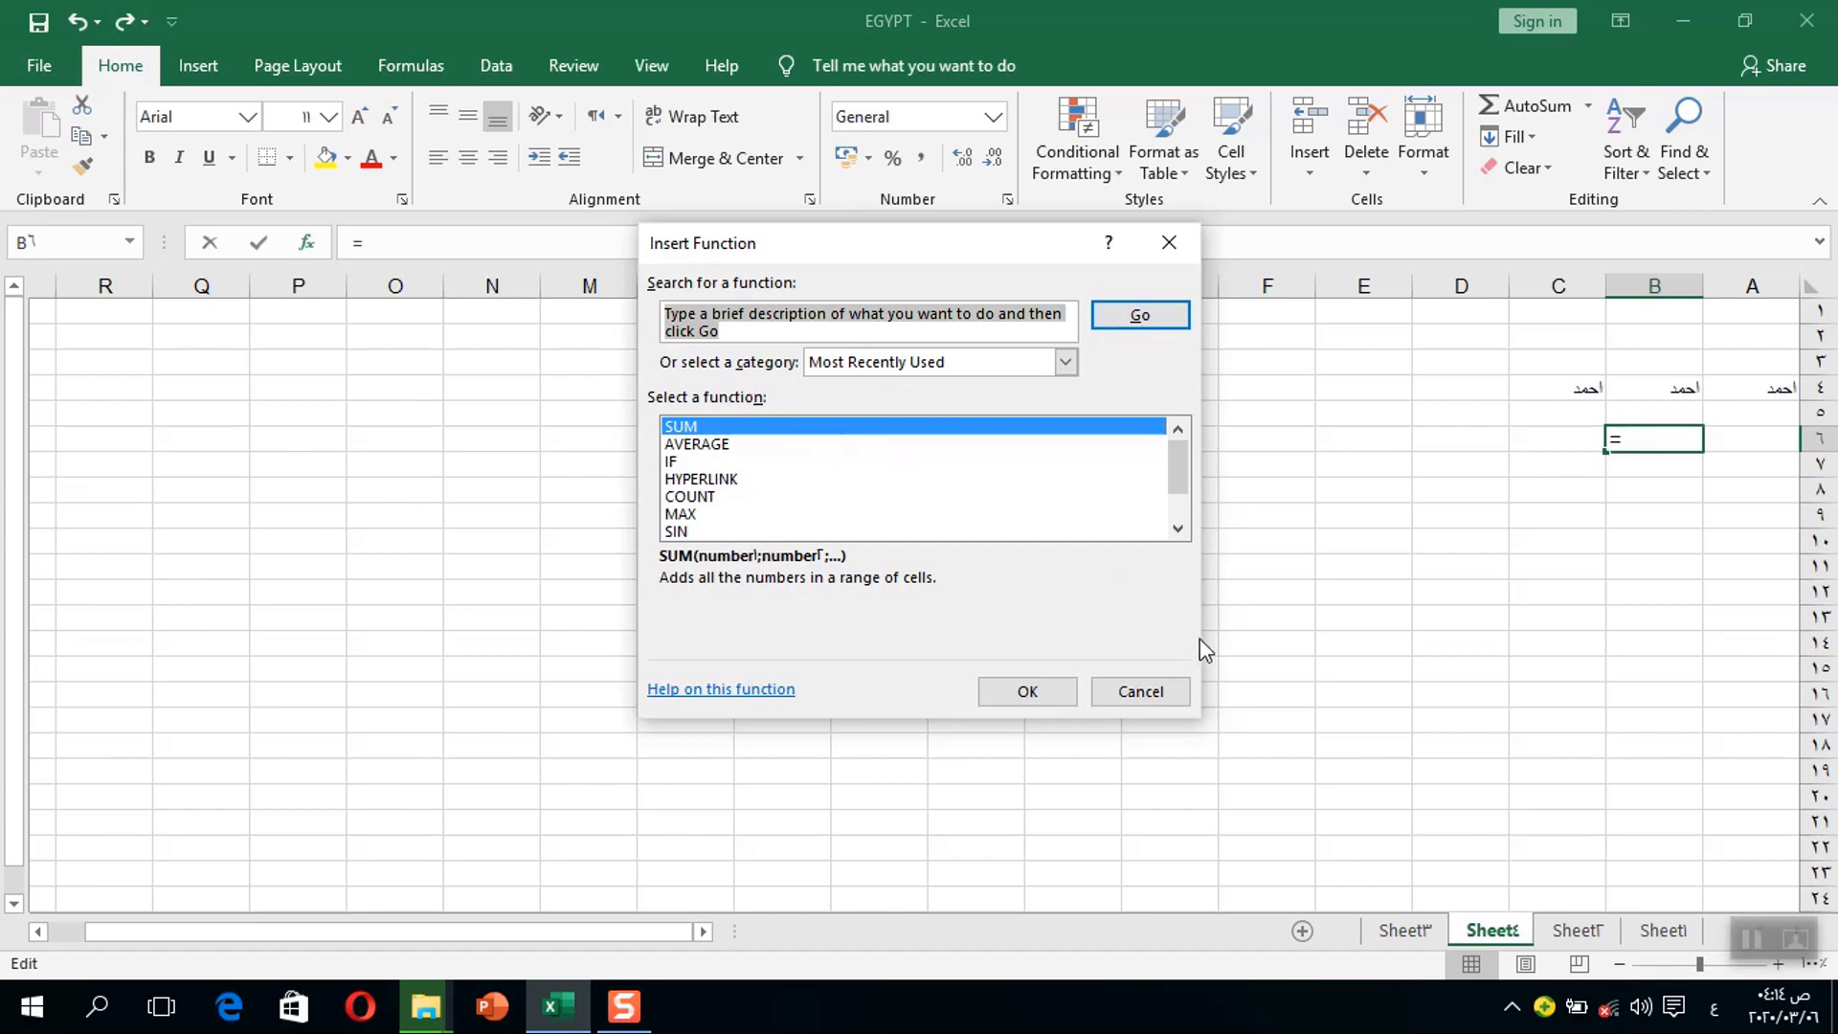
pyautogui.click(1158, 694)
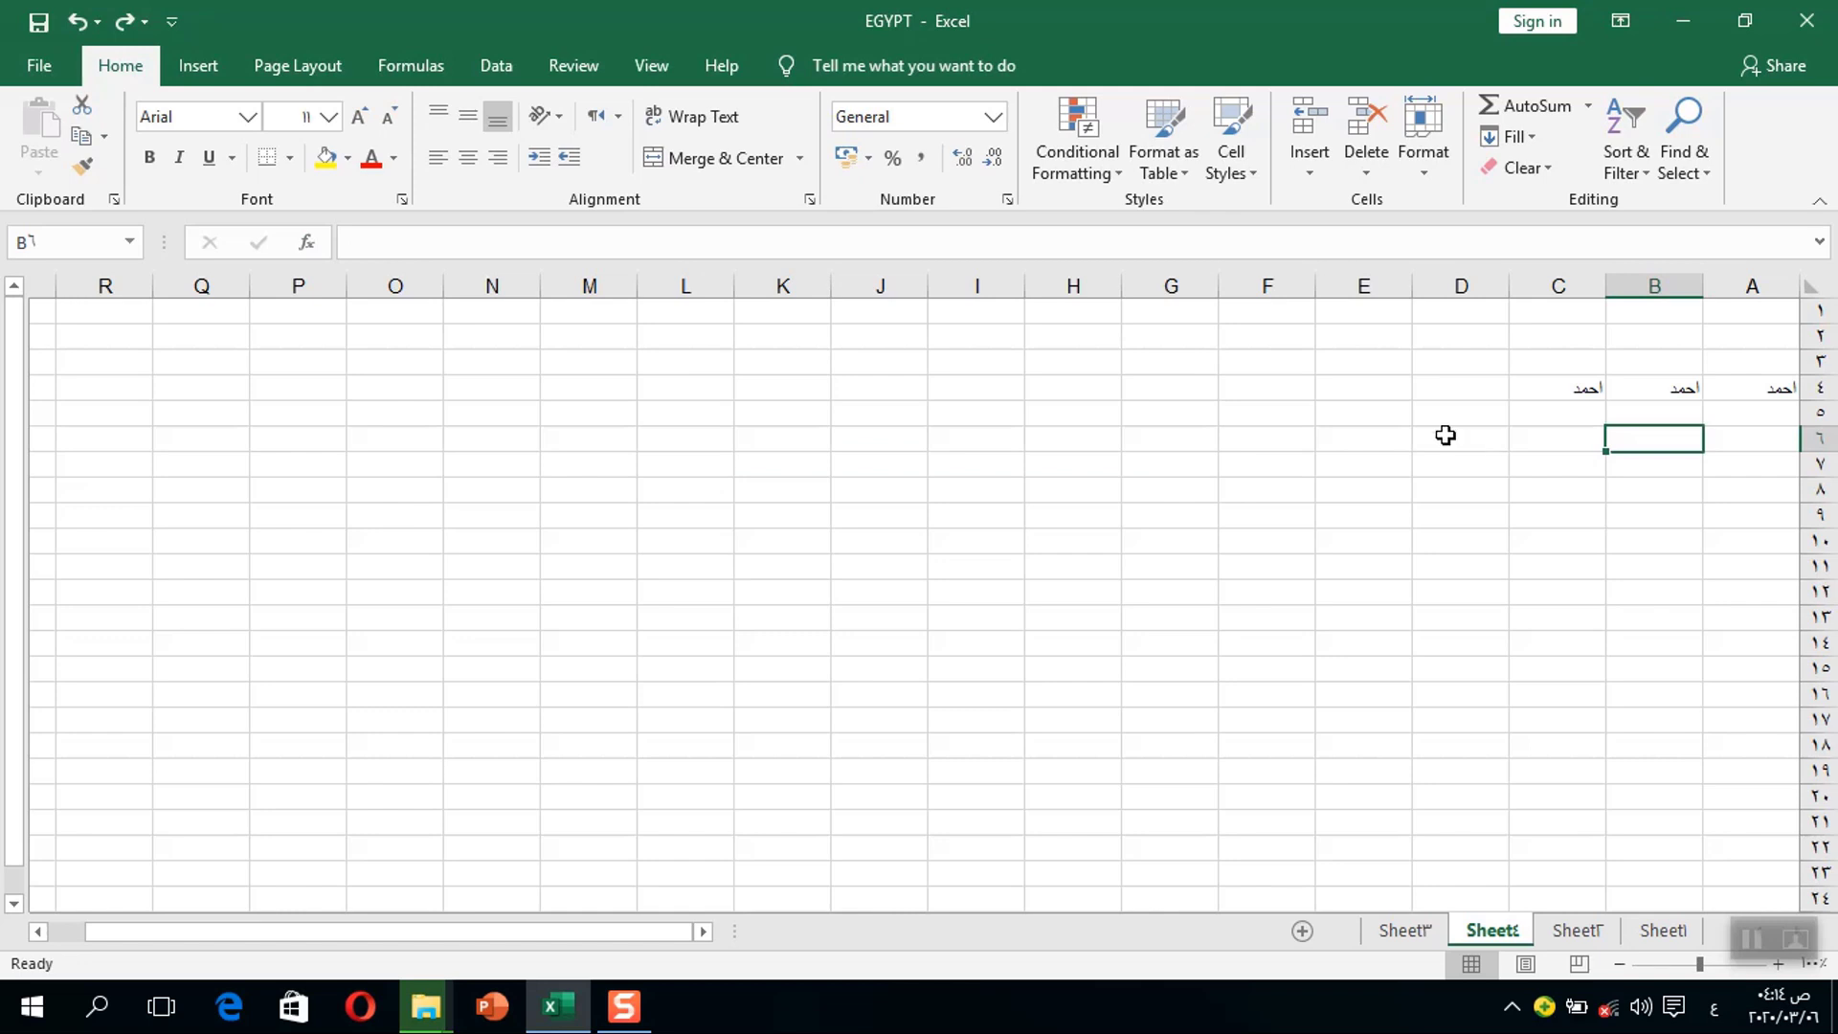
# - Enter 12 in cell E6 and 10 in cell D6
pyautogui.click(1356, 445)
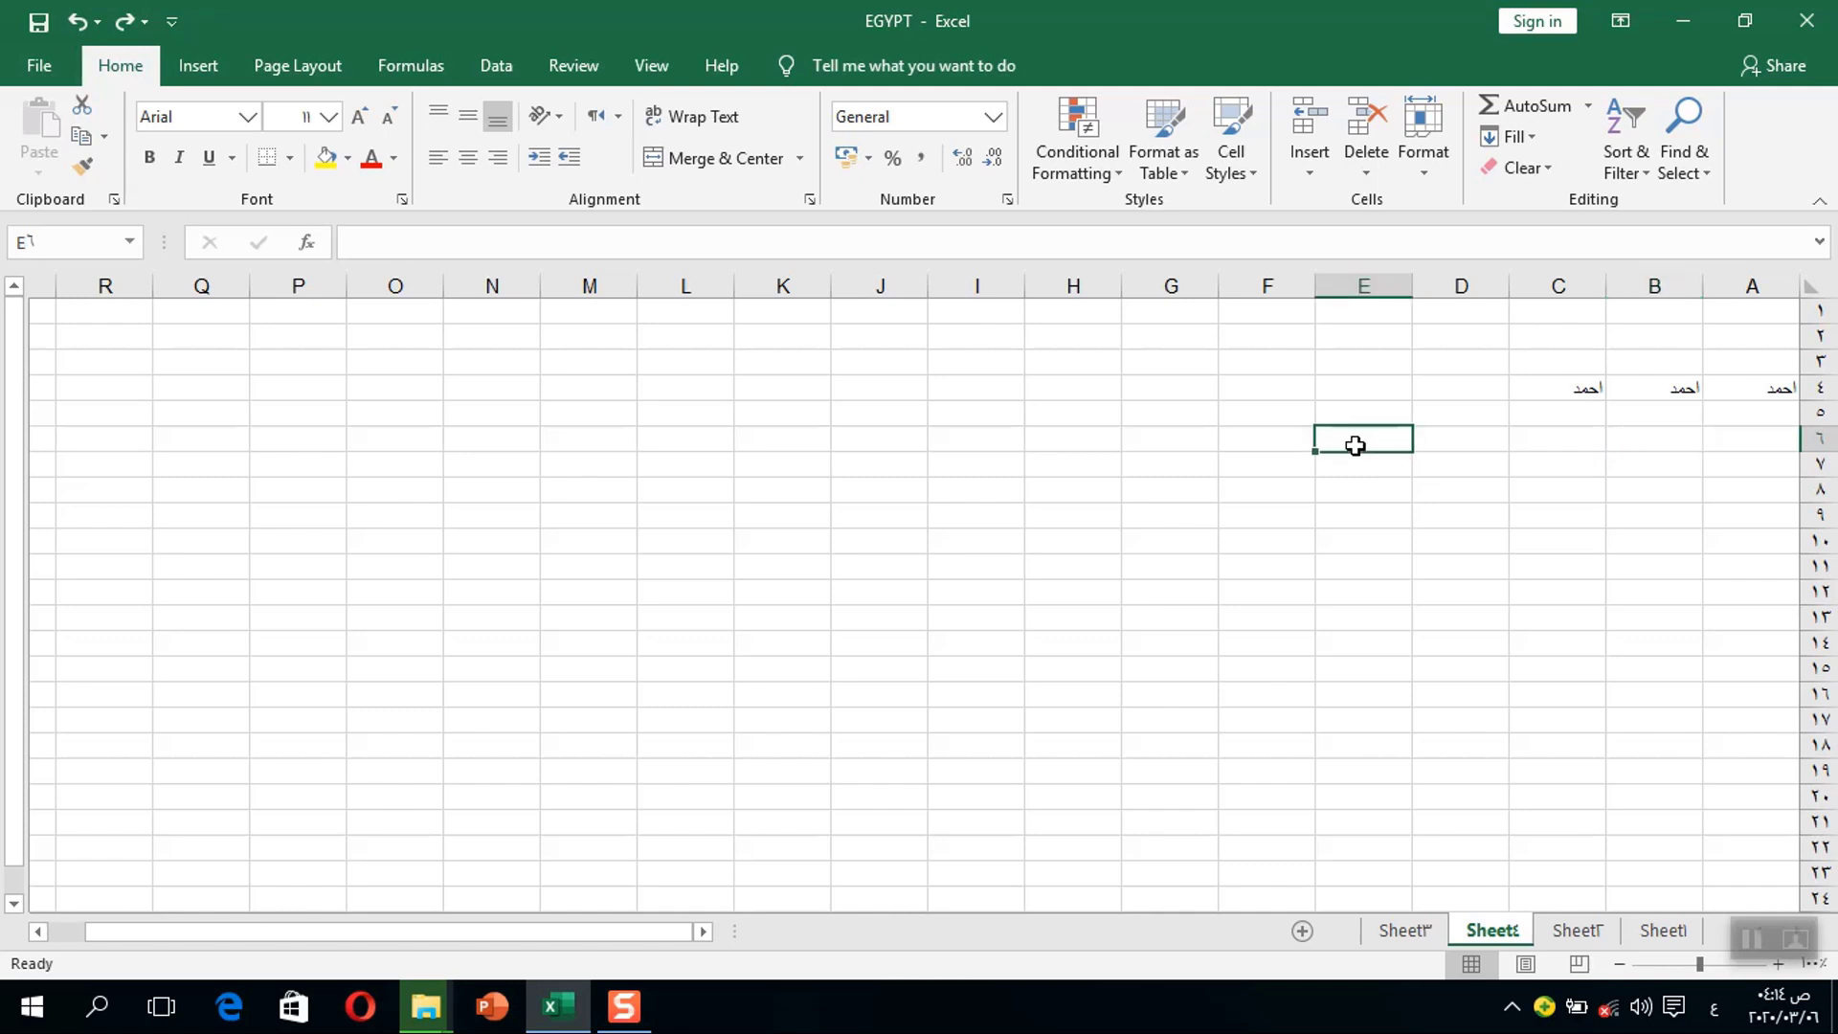
pyautogui.write('12')
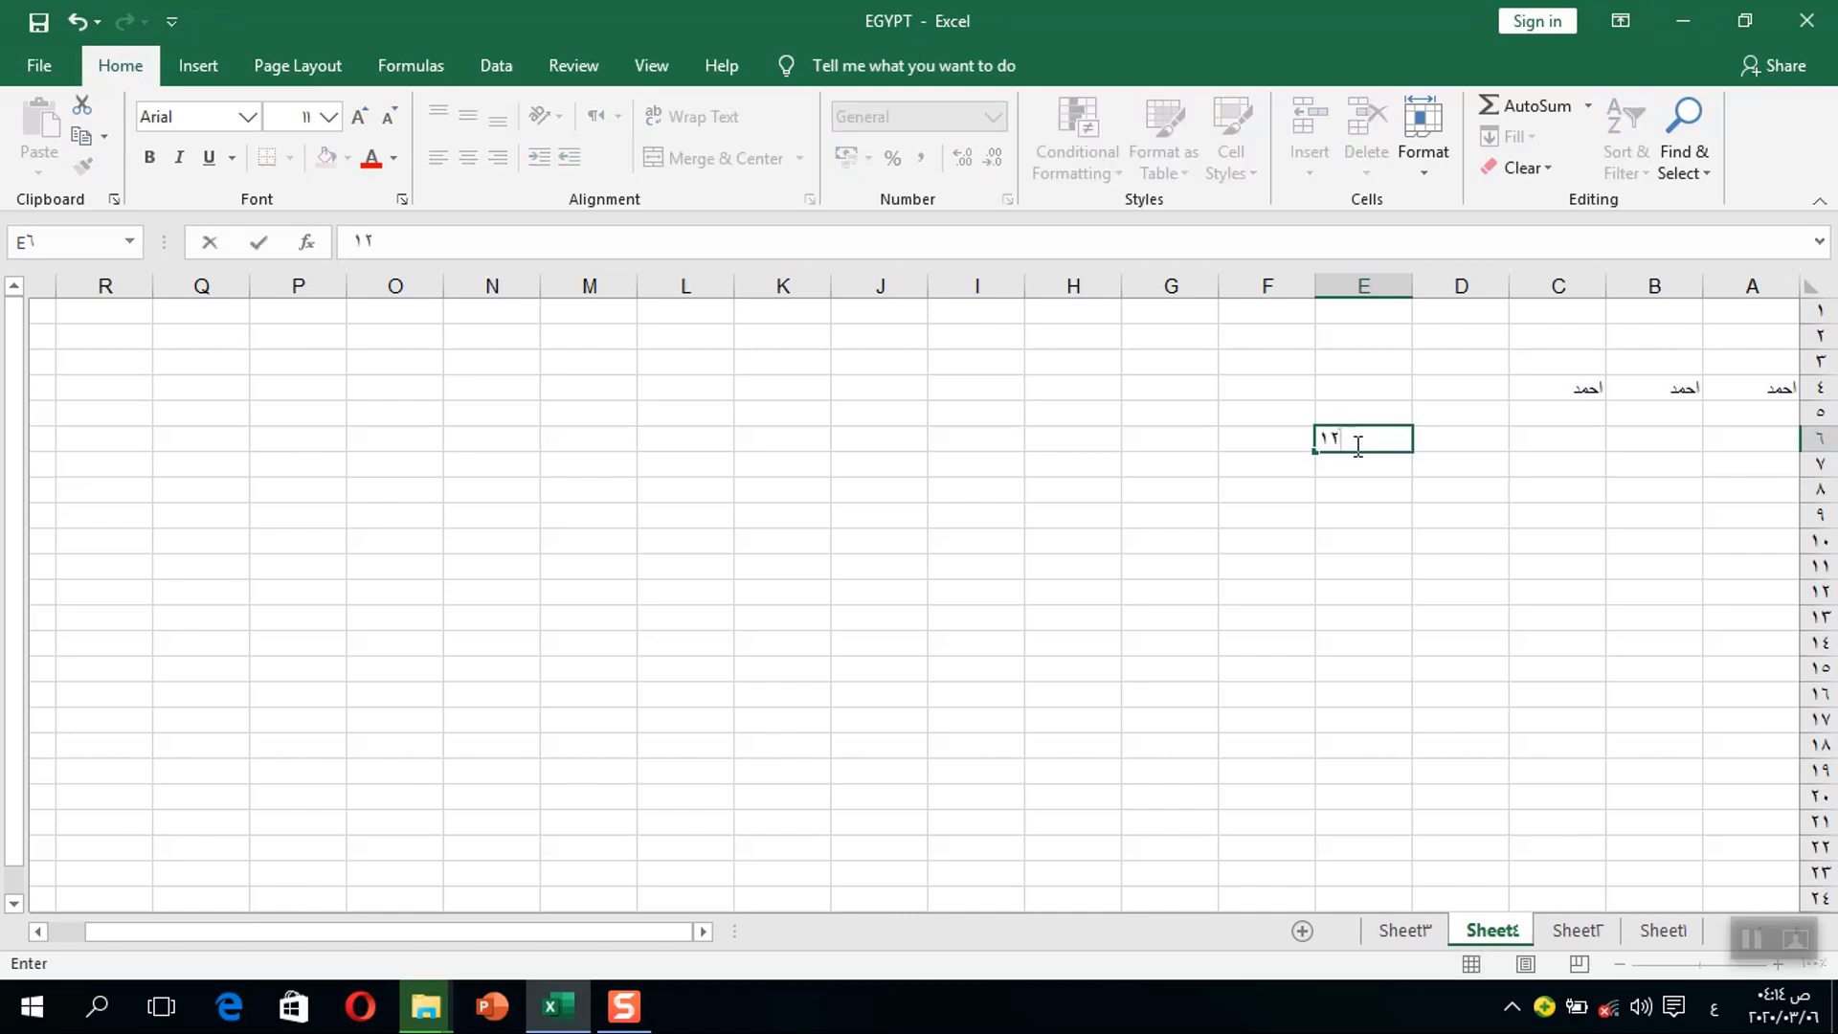
pyautogui.click(1434, 440)
pyautogui.write('10')
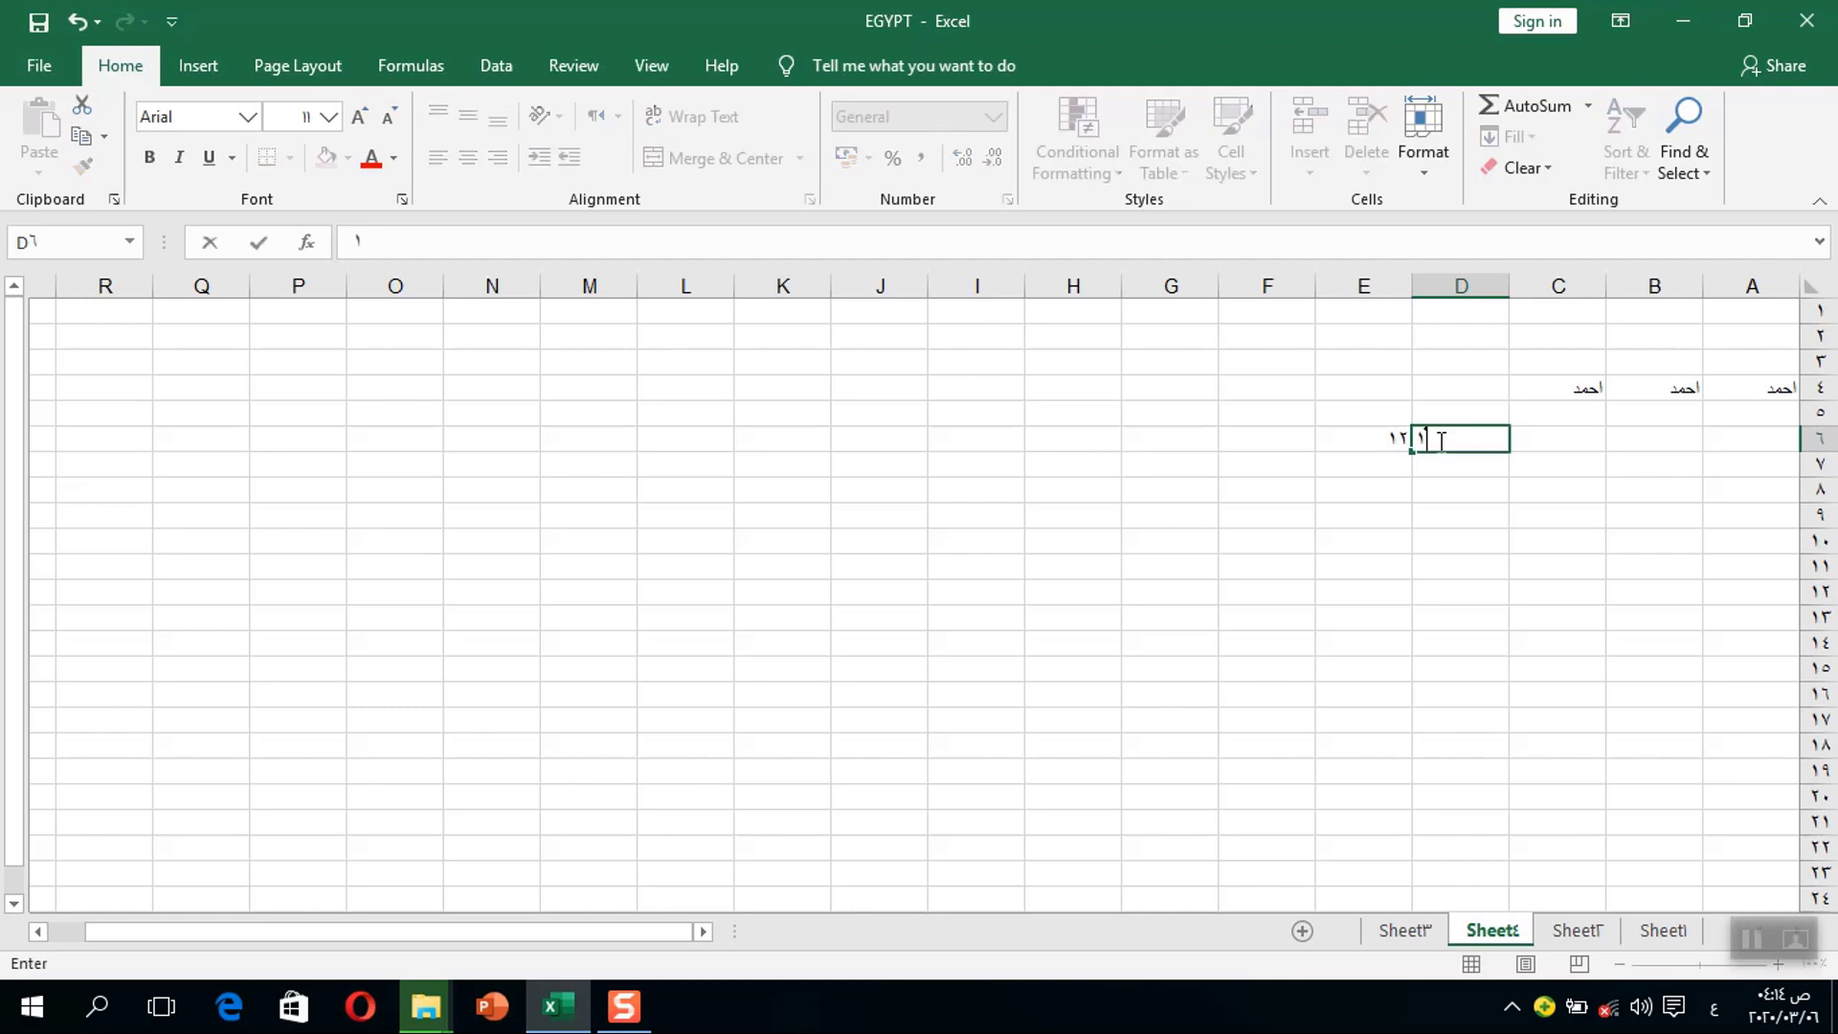
# - Start a SUM formula in cell C6 with E6 as its first reference
pyautogui.click(1549, 446)
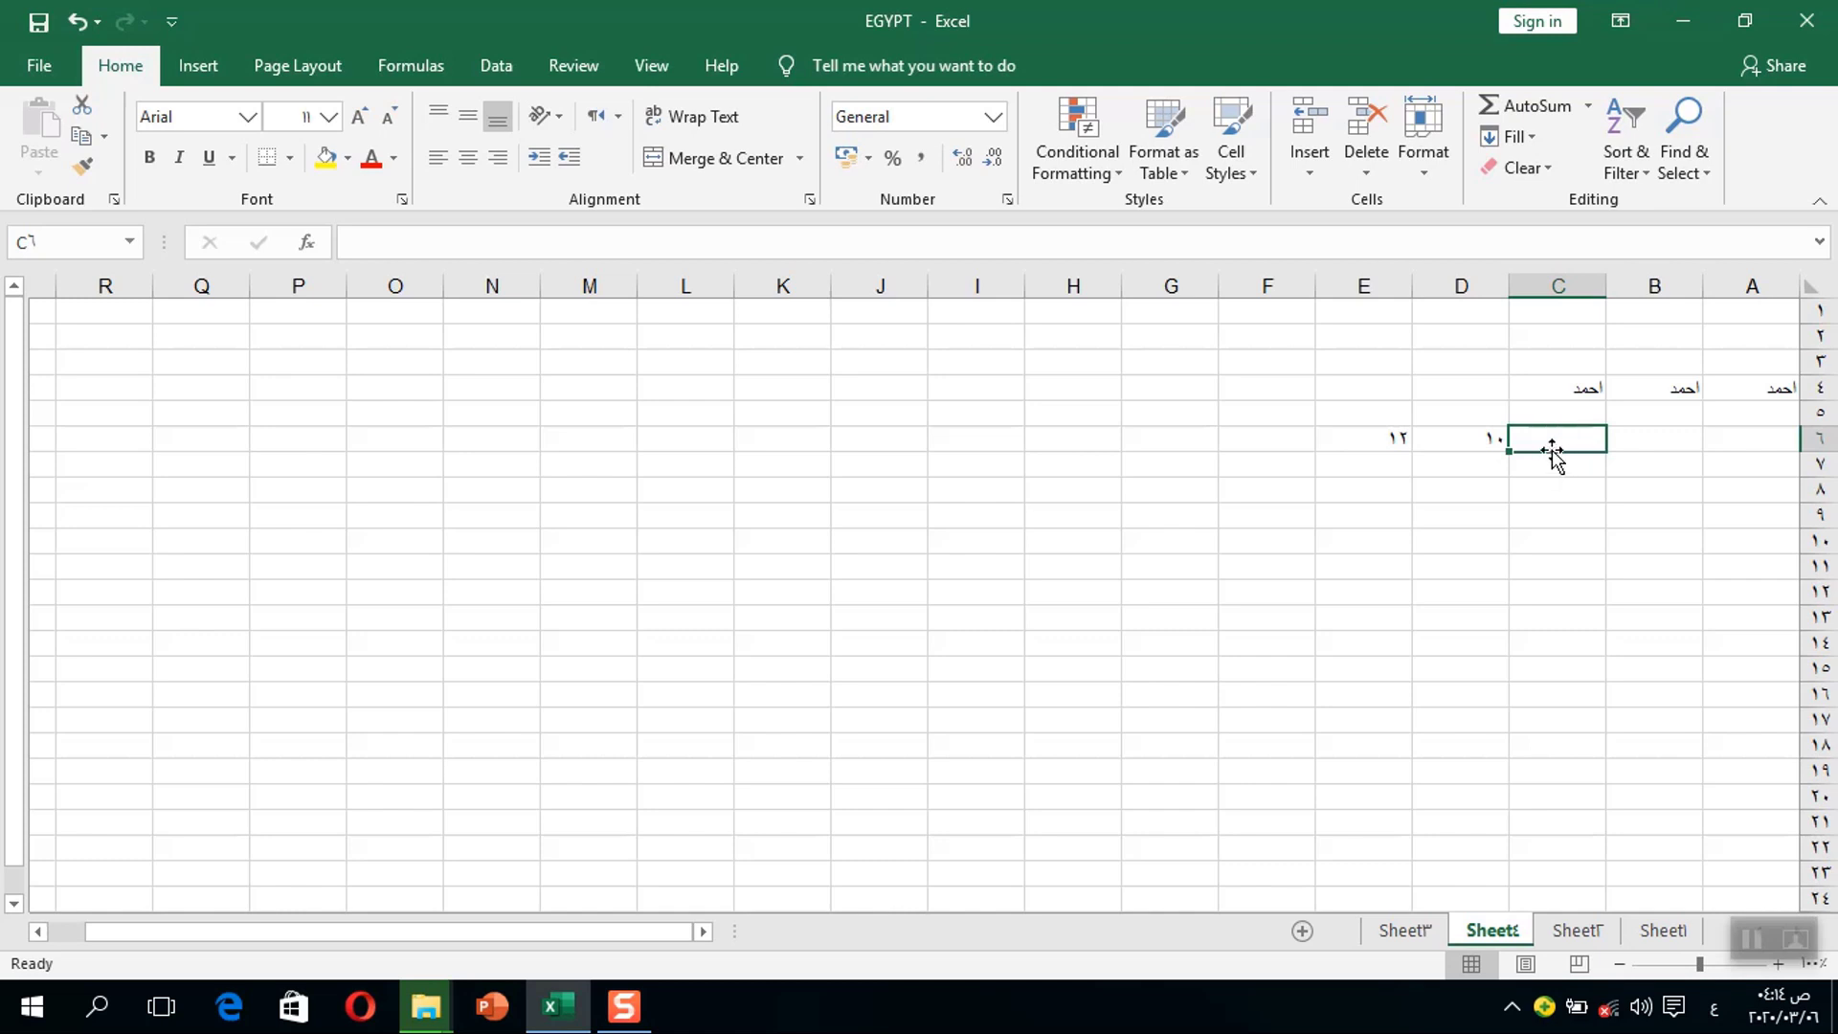
pyautogui.click(1586, 107)
pyautogui.click(1588, 140)
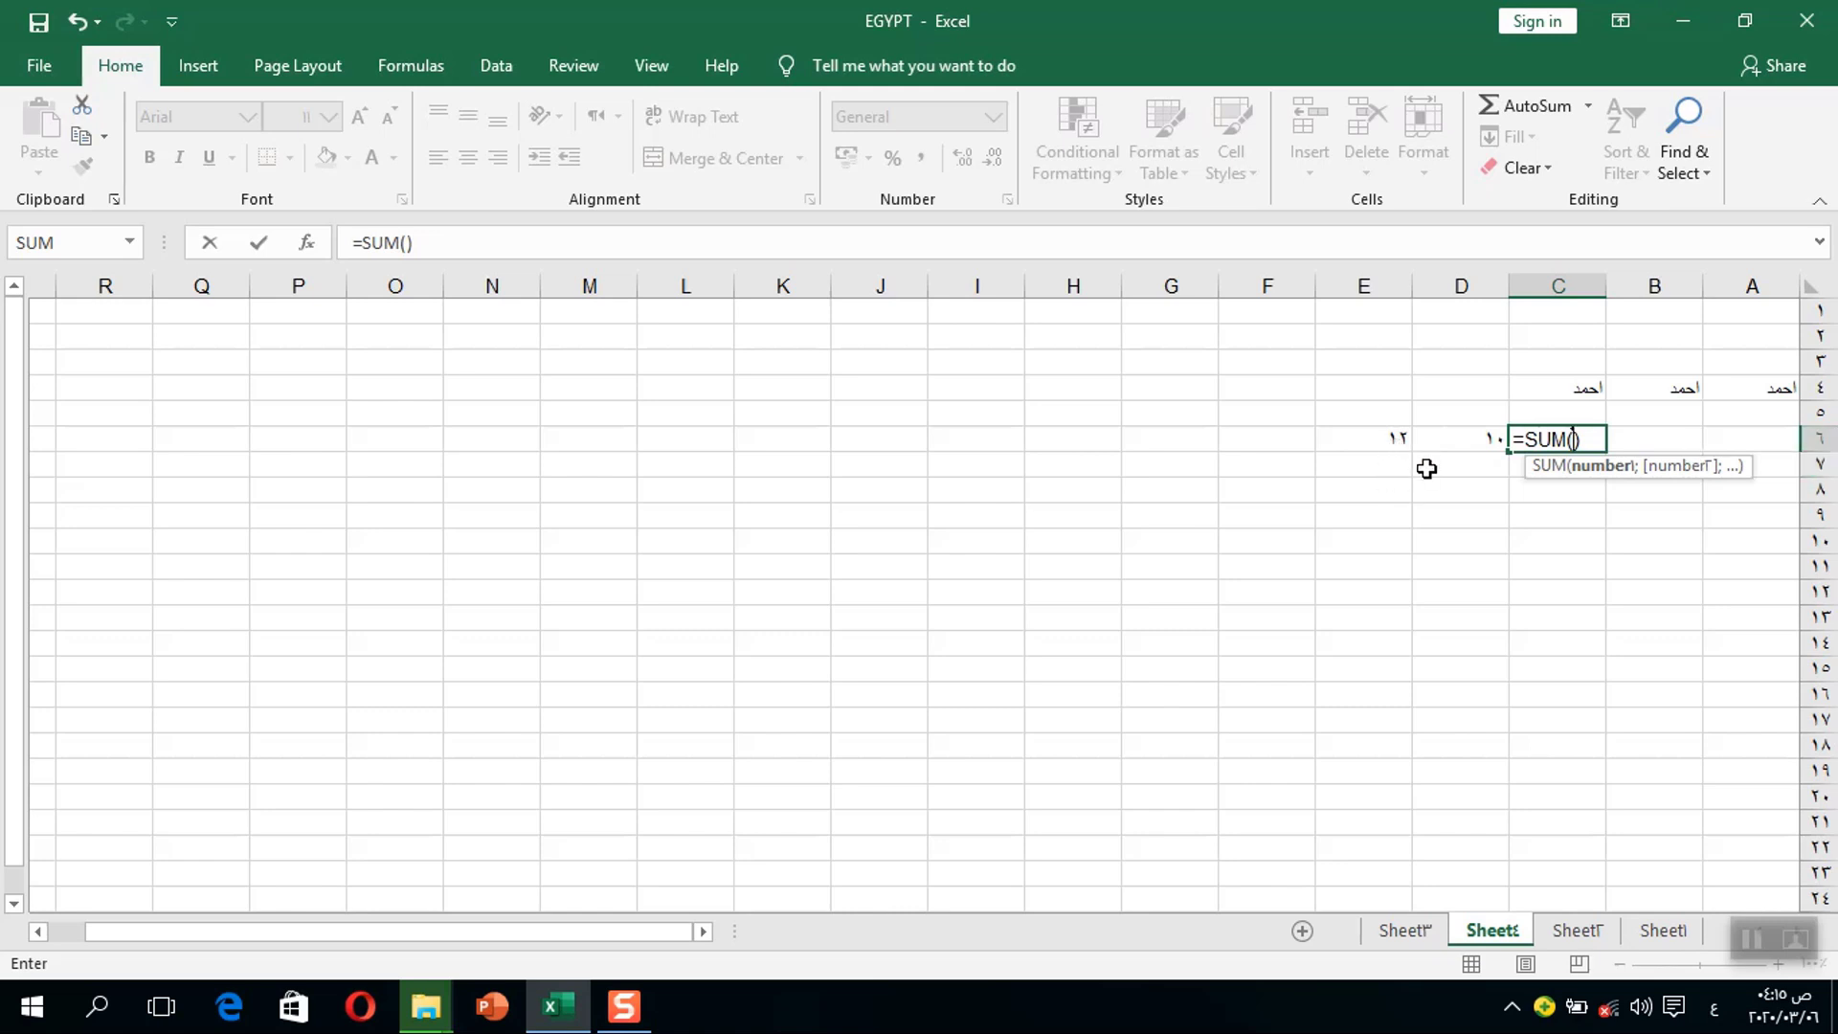
pyautogui.click(1381, 436)
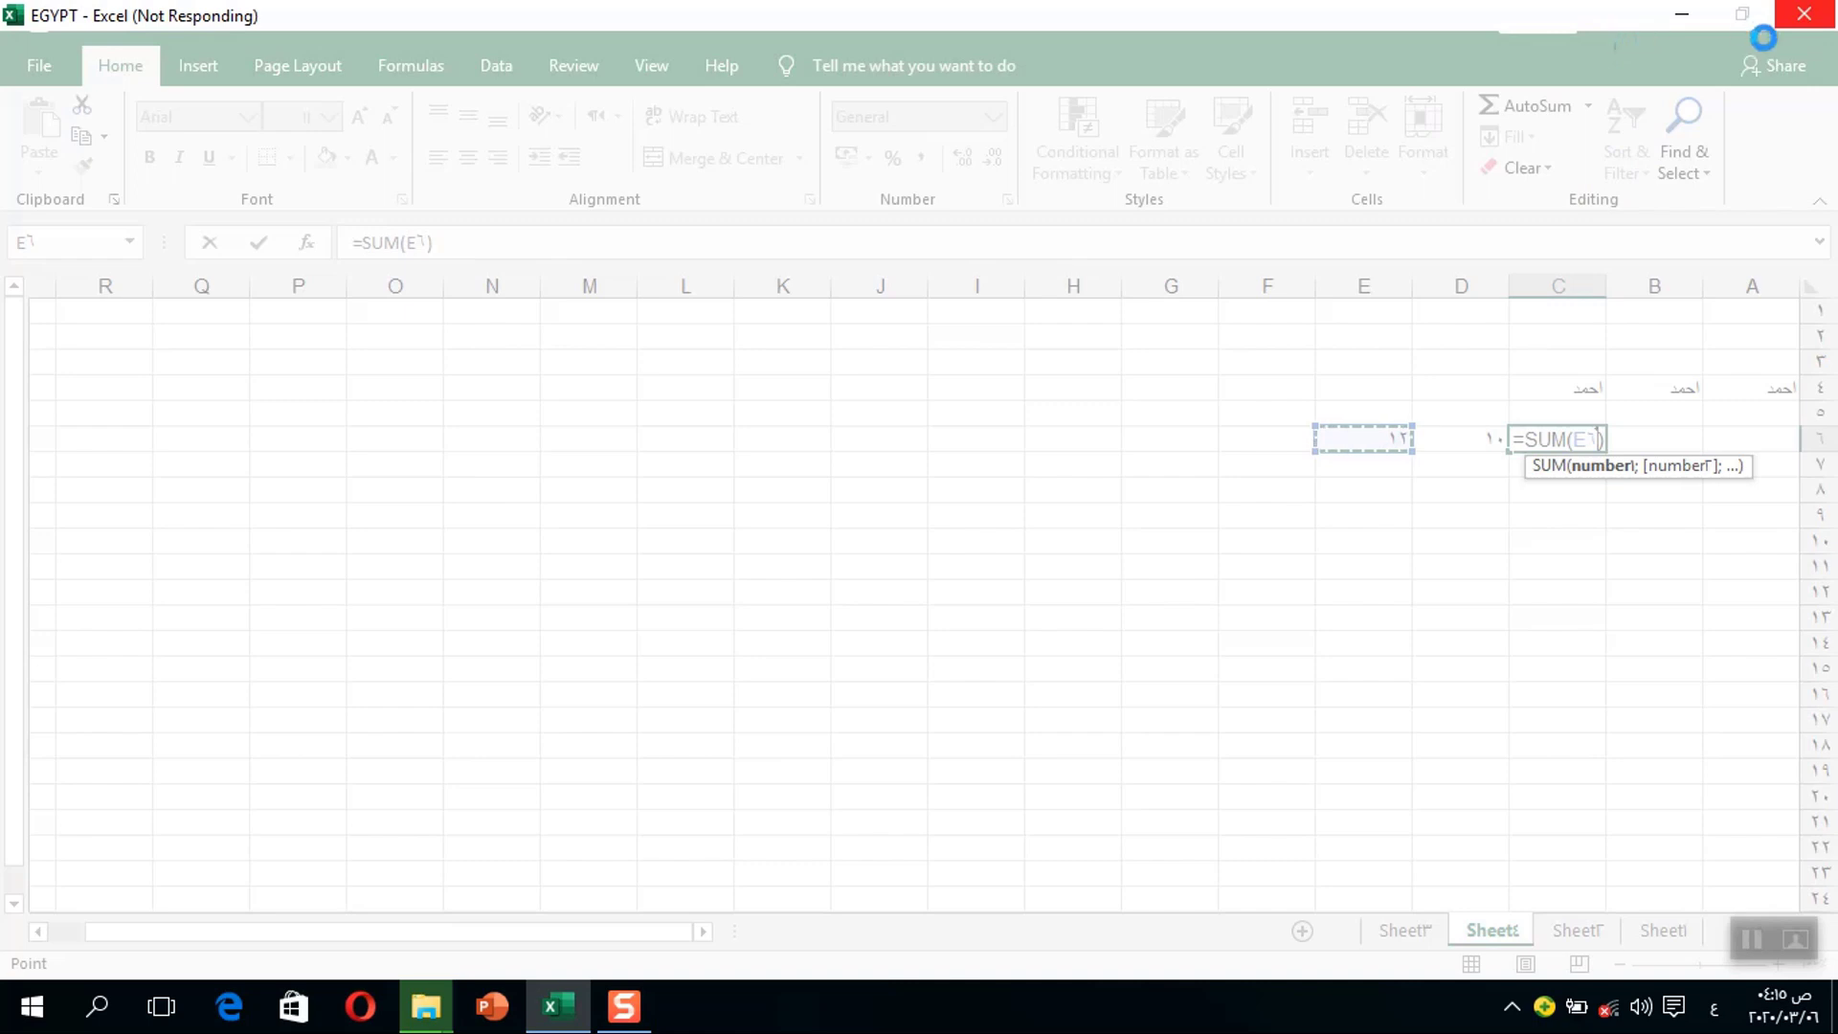
pyautogui.click(1406, 544)
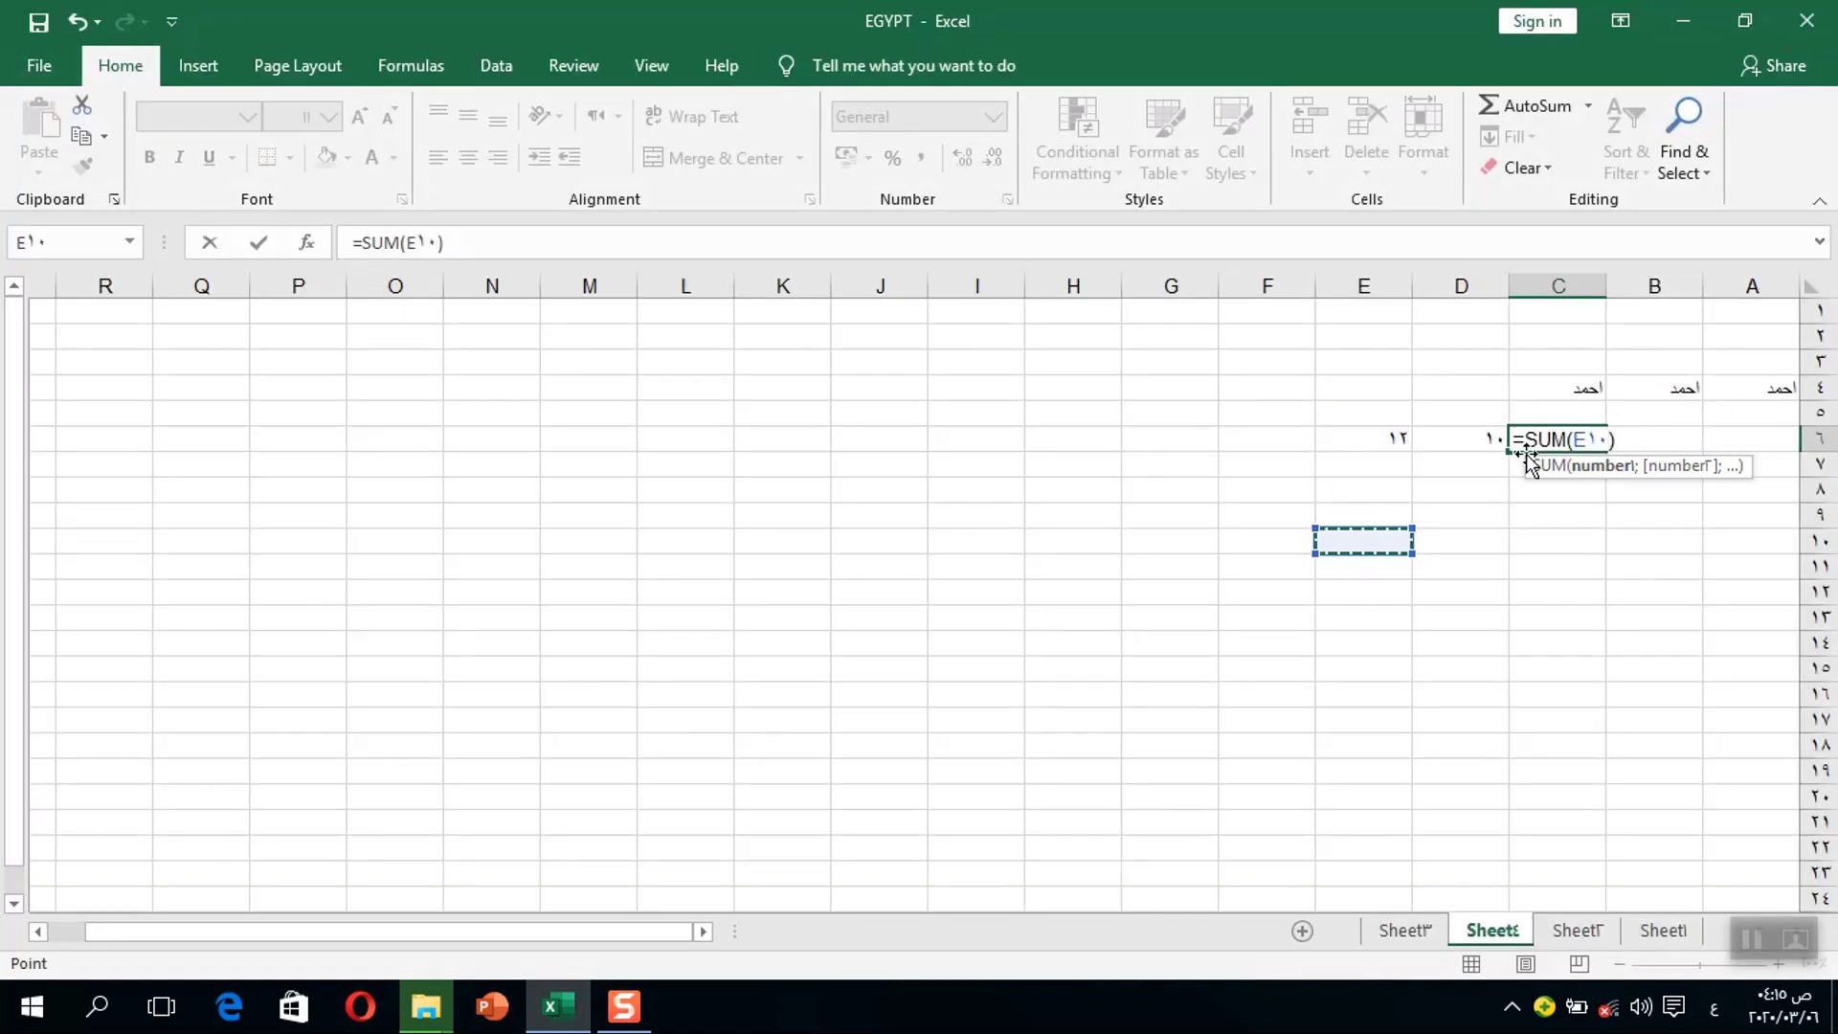
pyautogui.click(1394, 440)
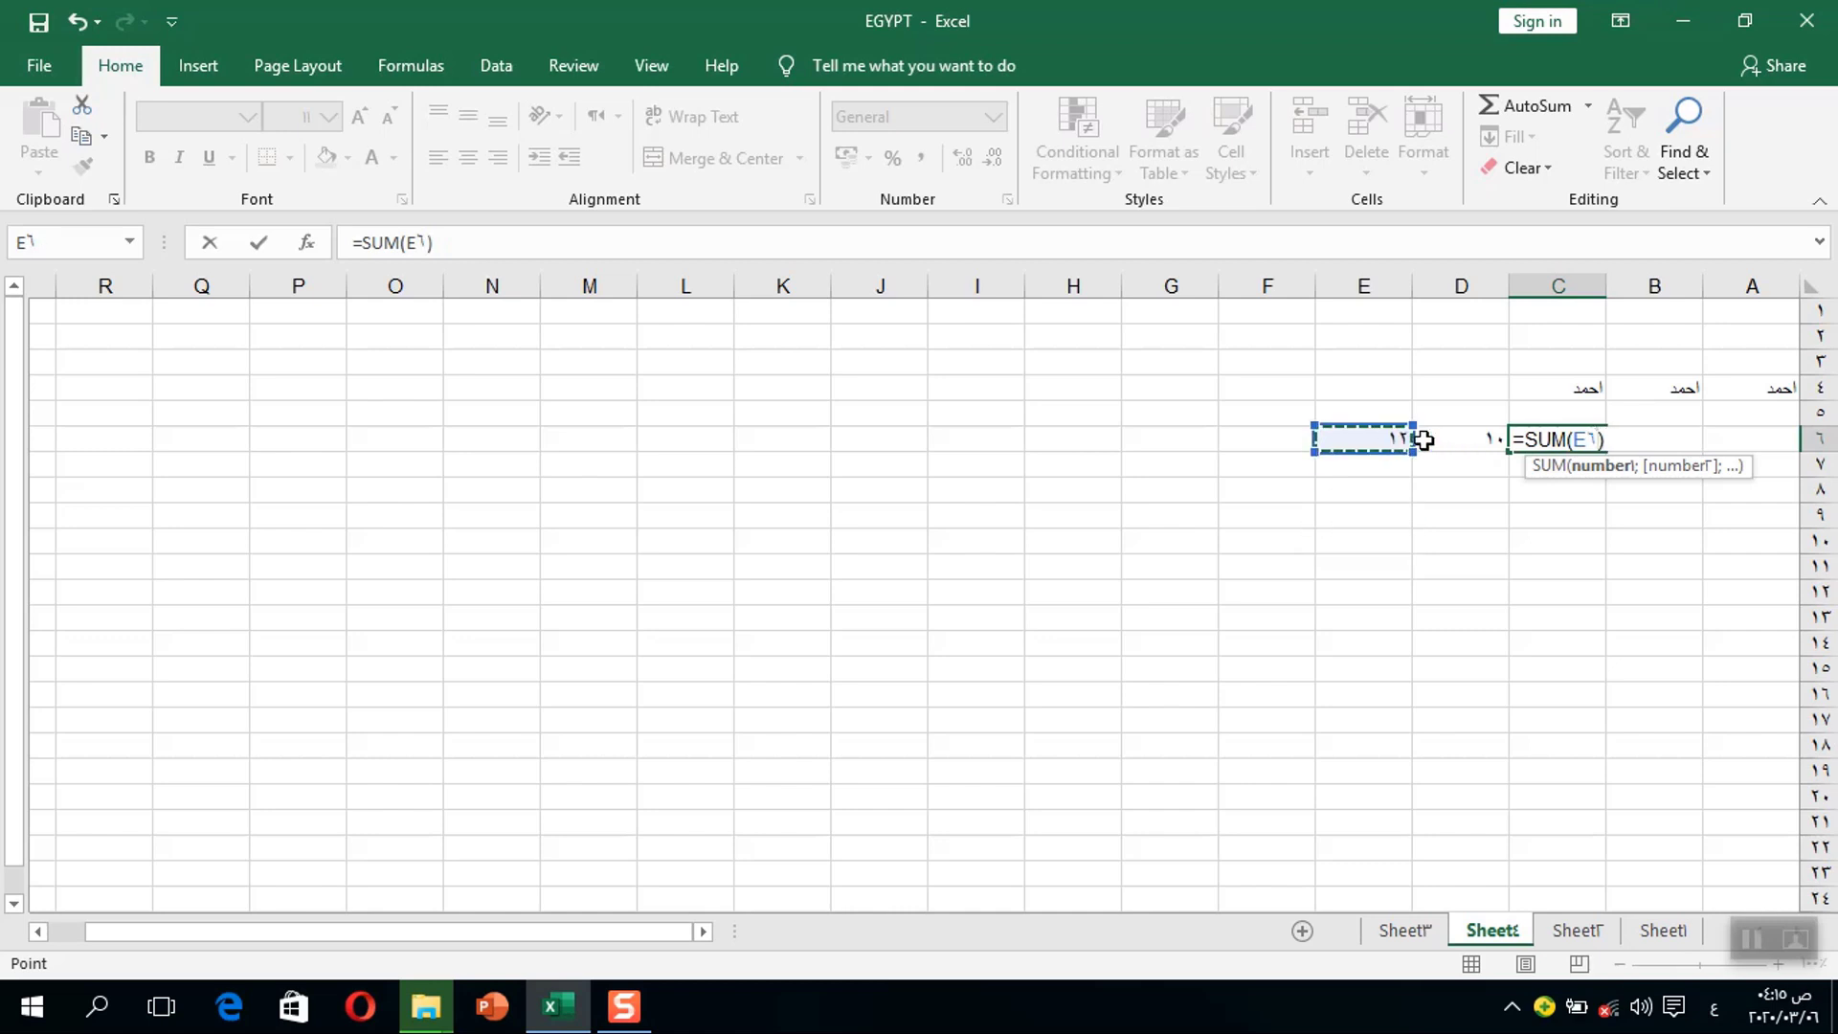
pyautogui.click(1461, 442)
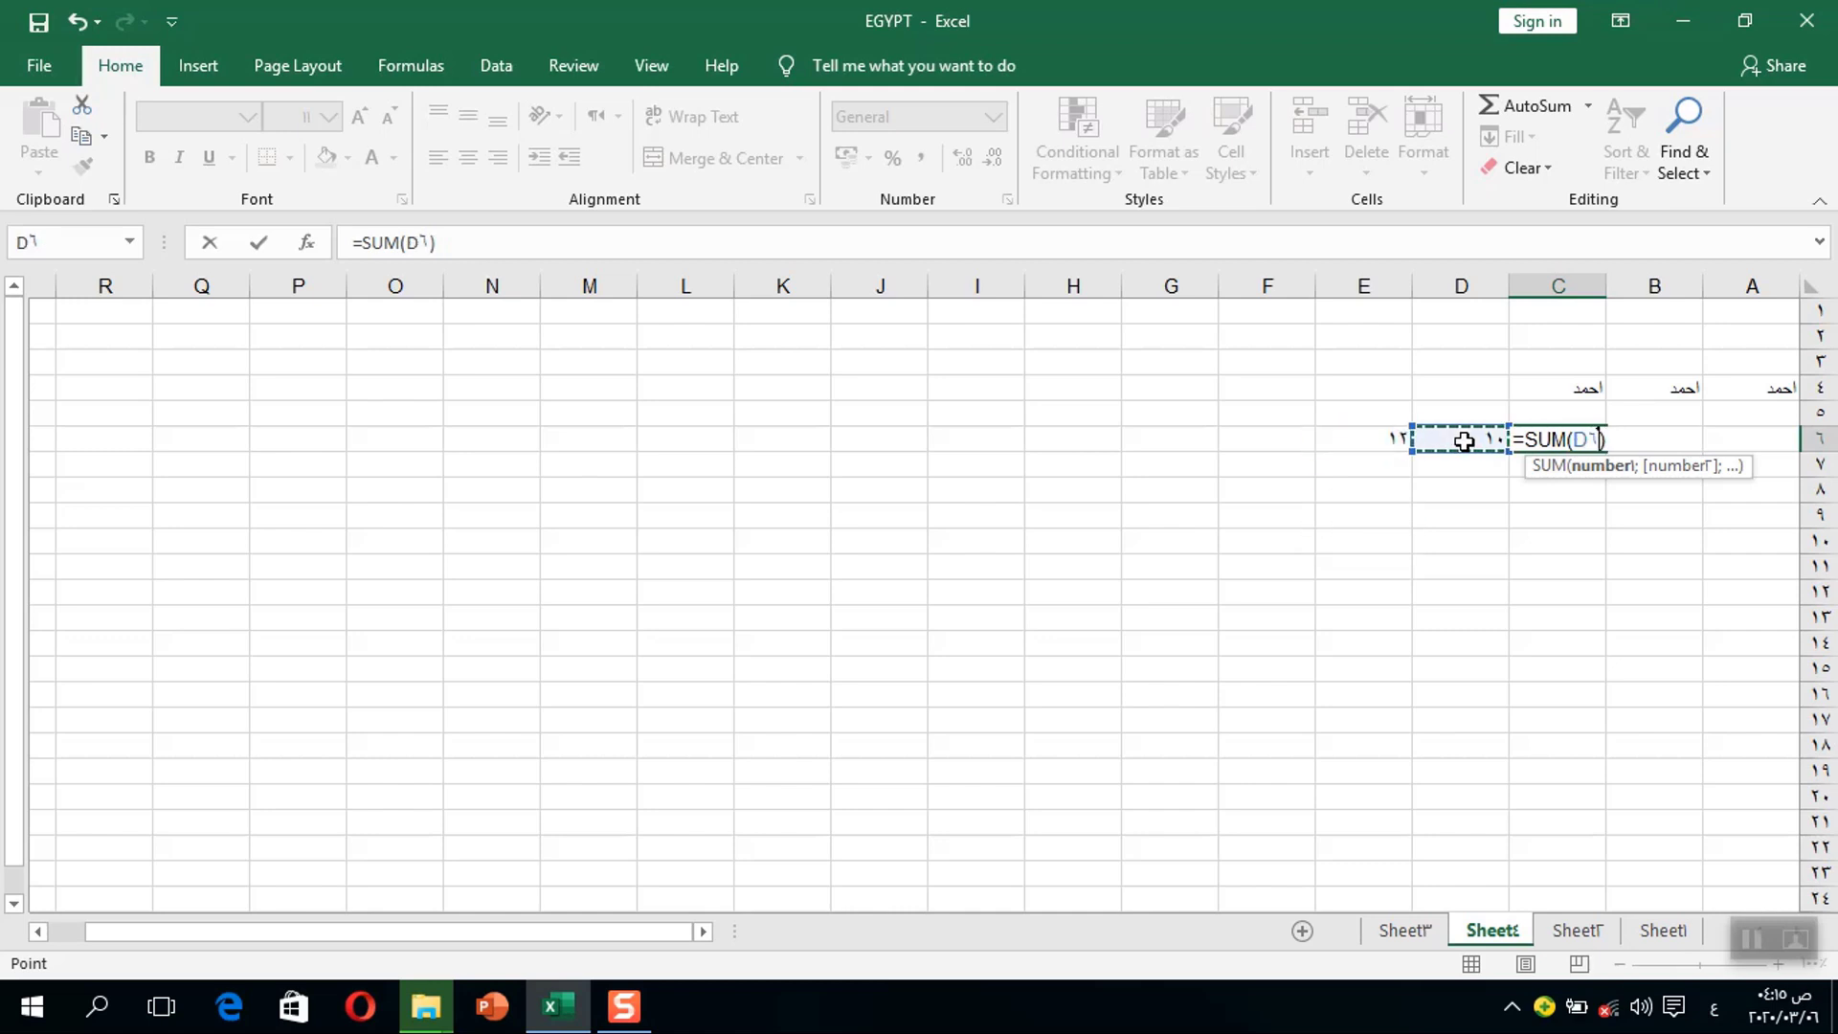
pyautogui.click(1393, 440)
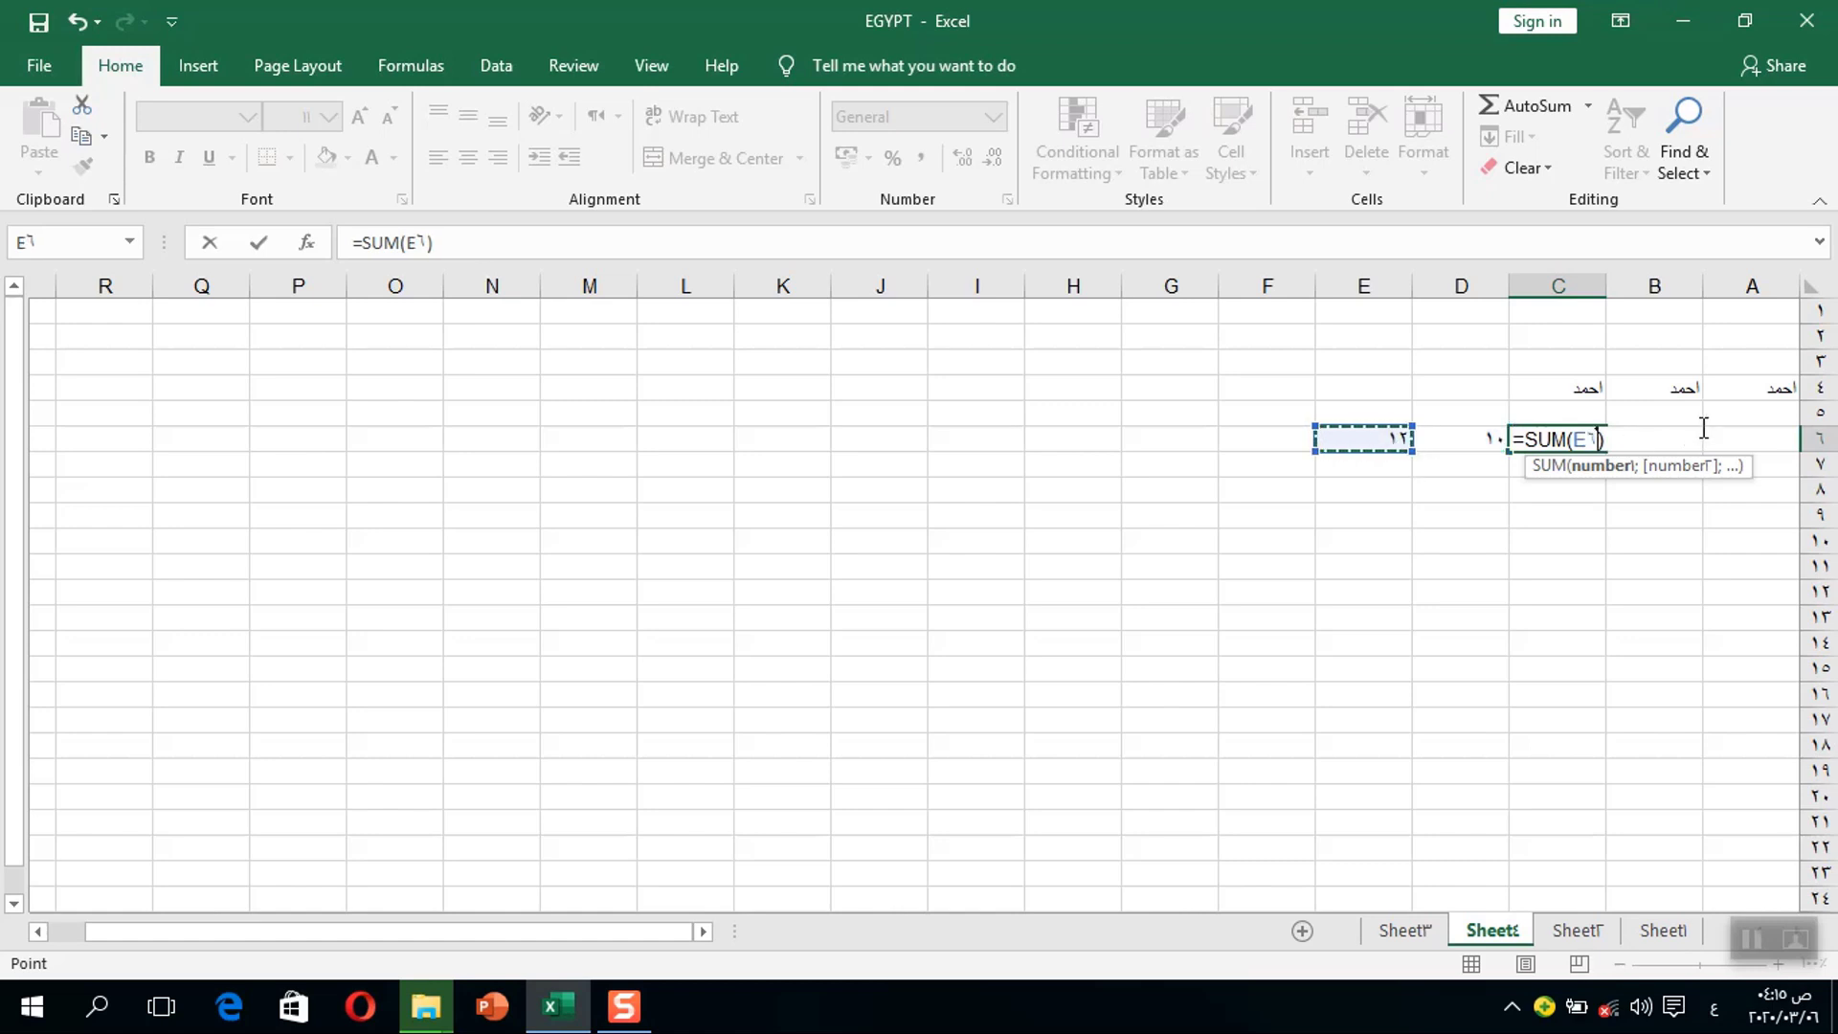
# - Extend the SUM argument in C6 to the range E6:D6, enter the formula and reselect the cell to check it
pyautogui.press('F8')
pyautogui.press('BackSpace')
pyautogui.press('BackSpace')
pyautogui.click(1462, 446)
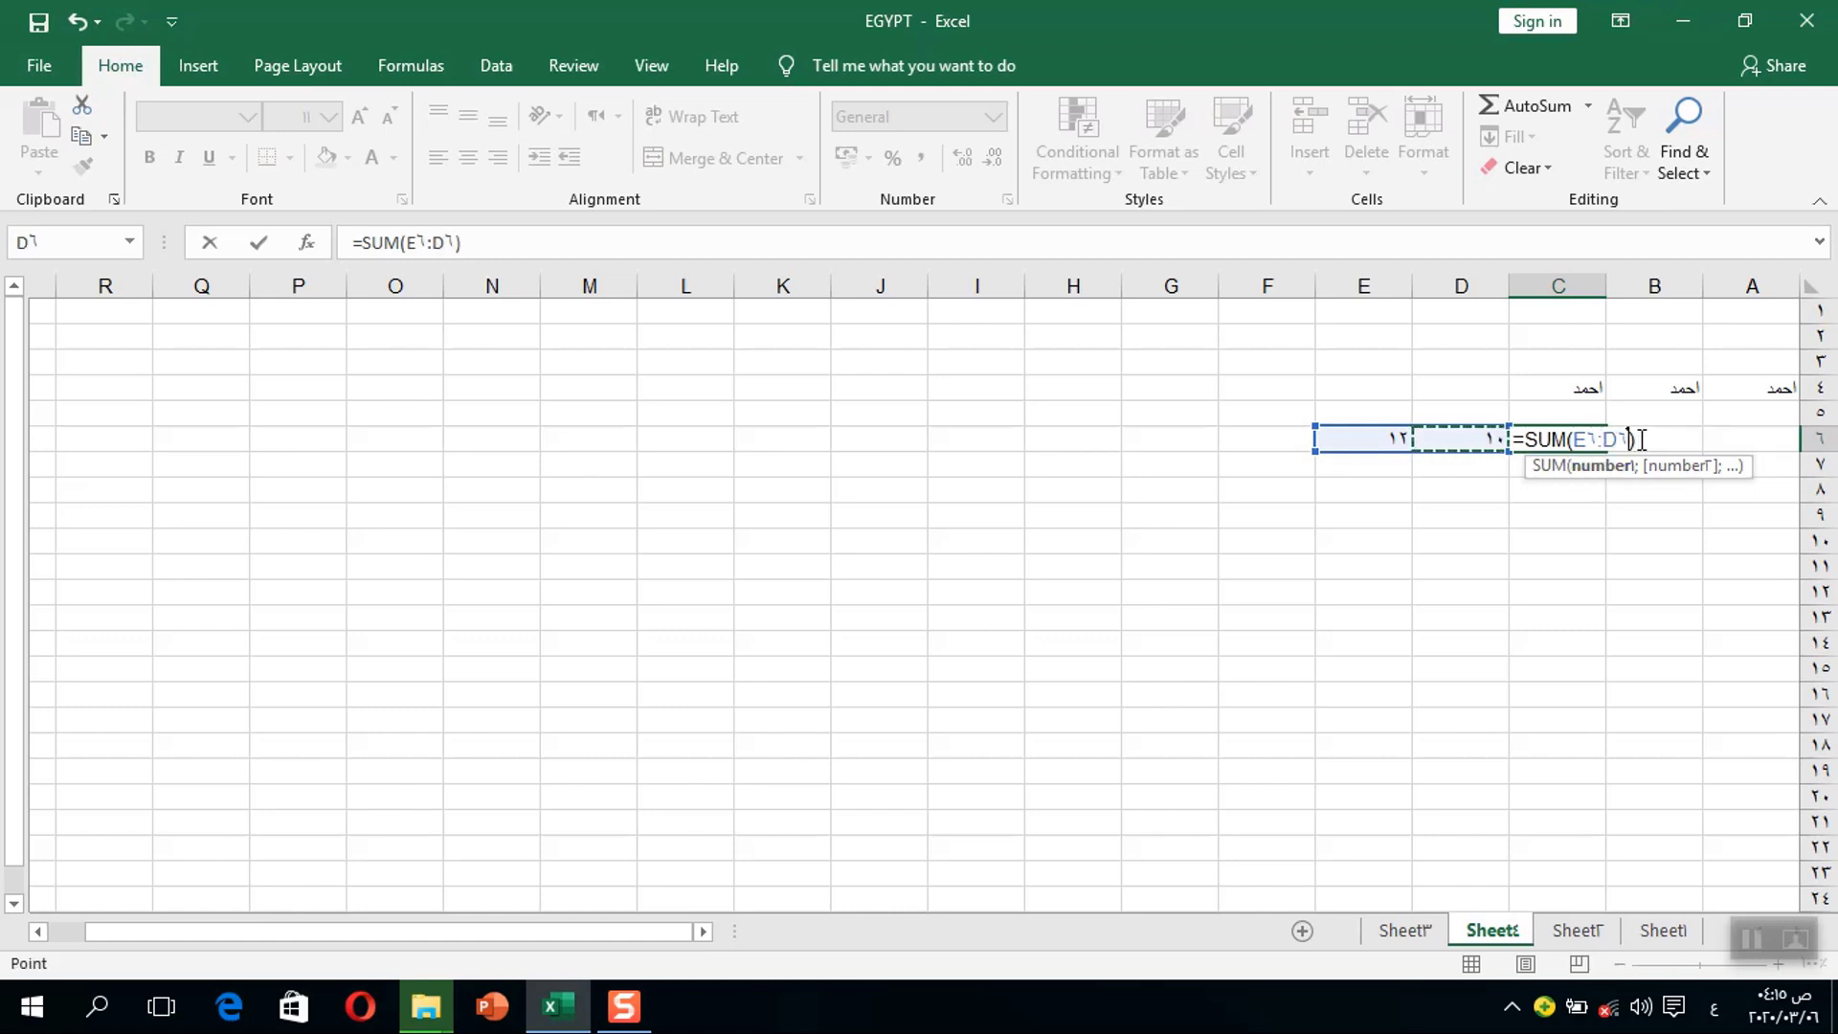
pyautogui.click(468, 243)
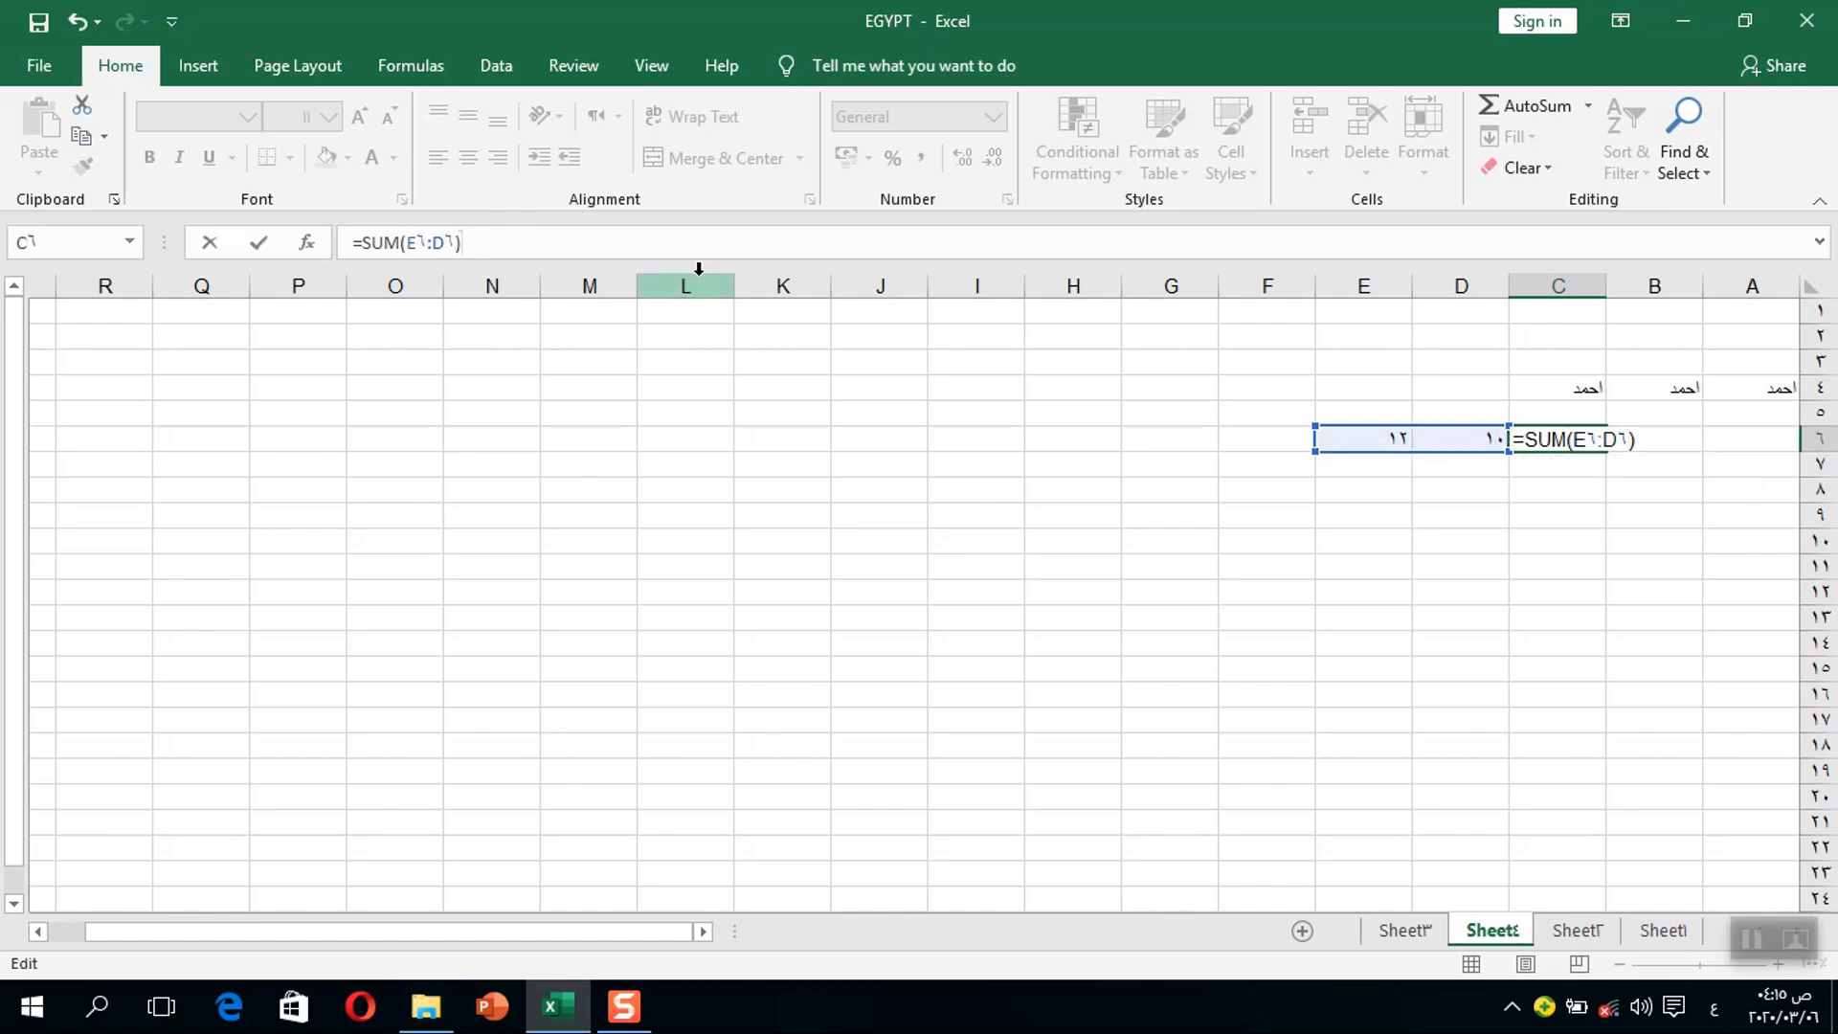
pyautogui.press('Return')
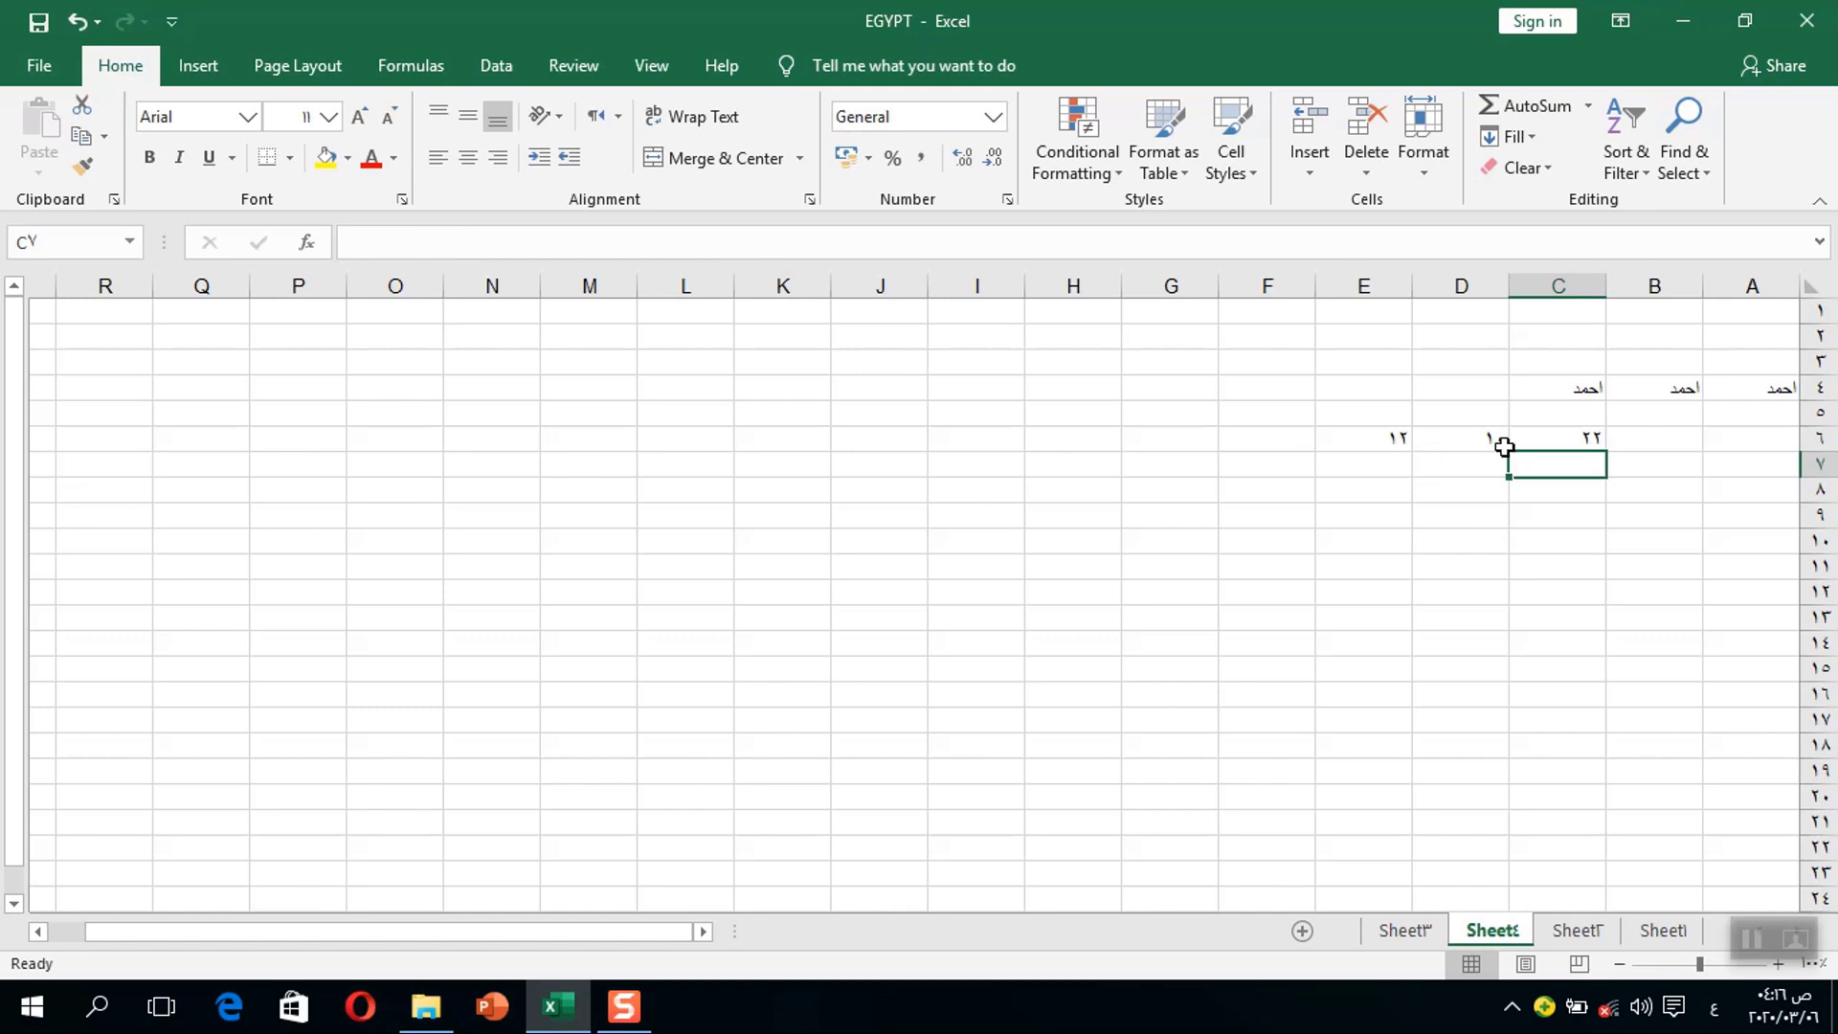
pyautogui.click(1578, 438)
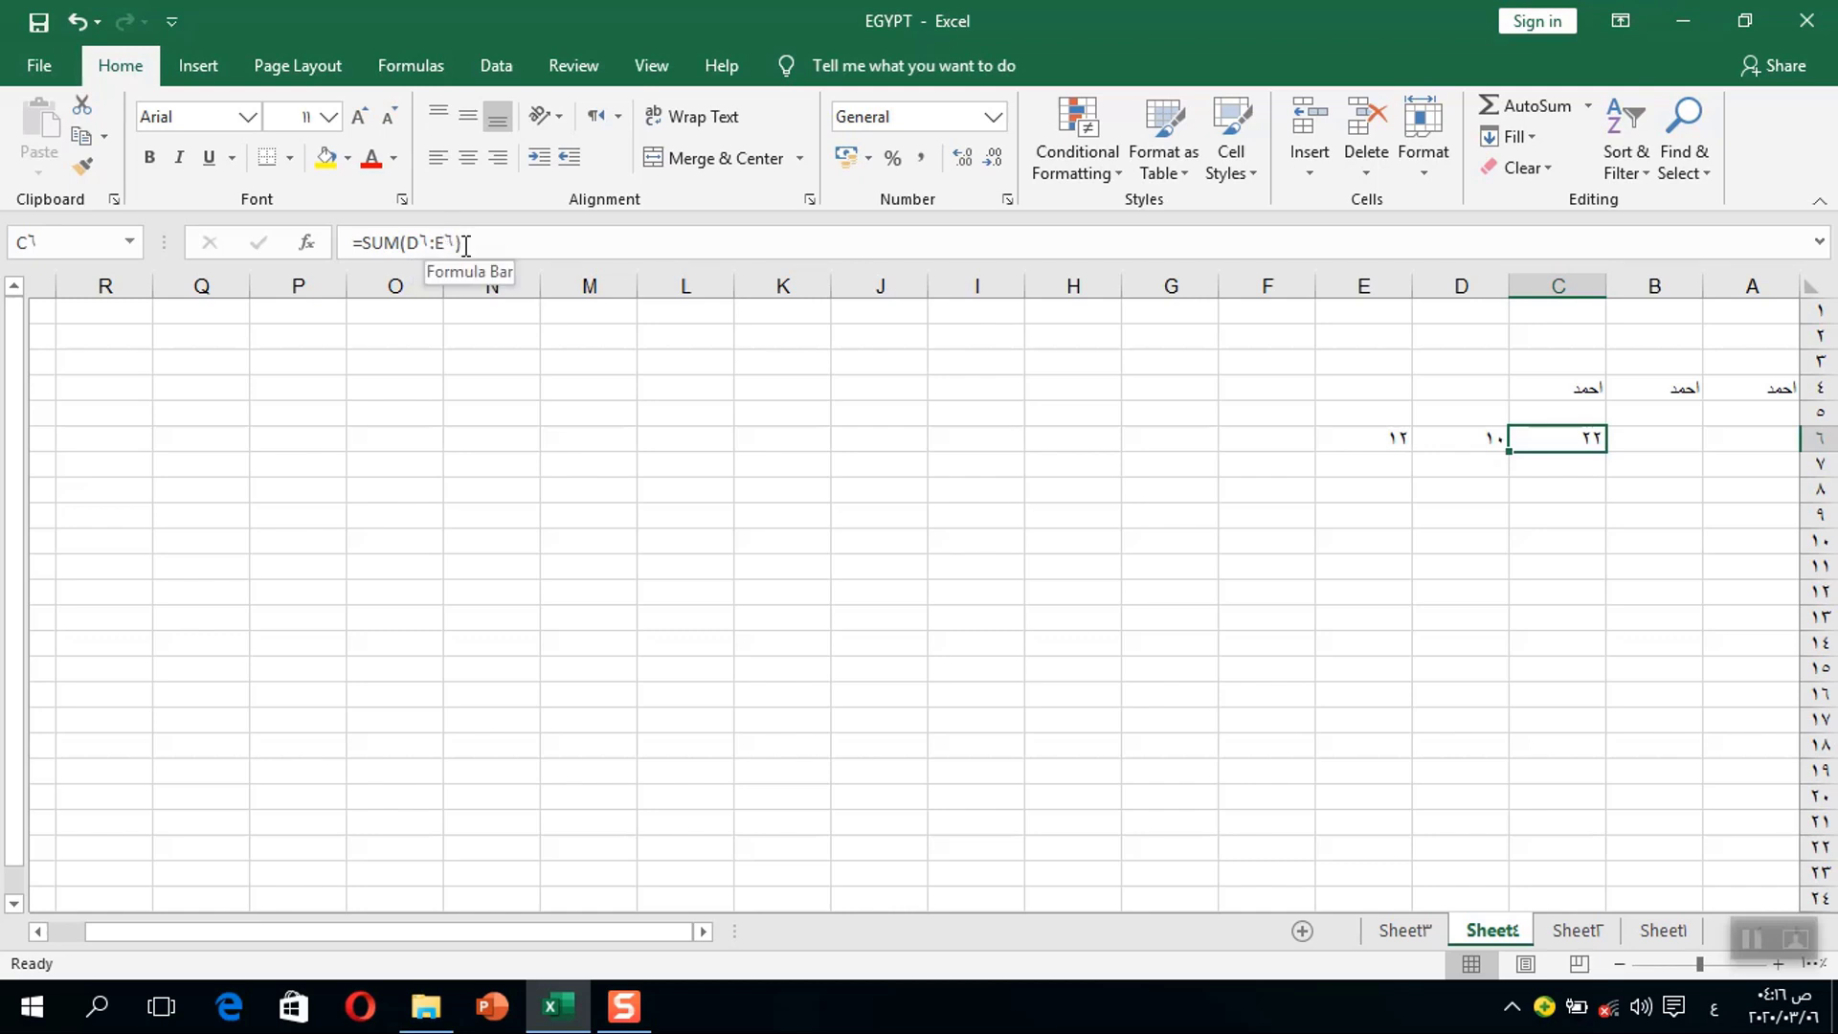
# - Try to replace the SUM function in cell C6 with AVERAGE over the range D6:E6, and enter the formula
pyautogui.click(1553, 468)
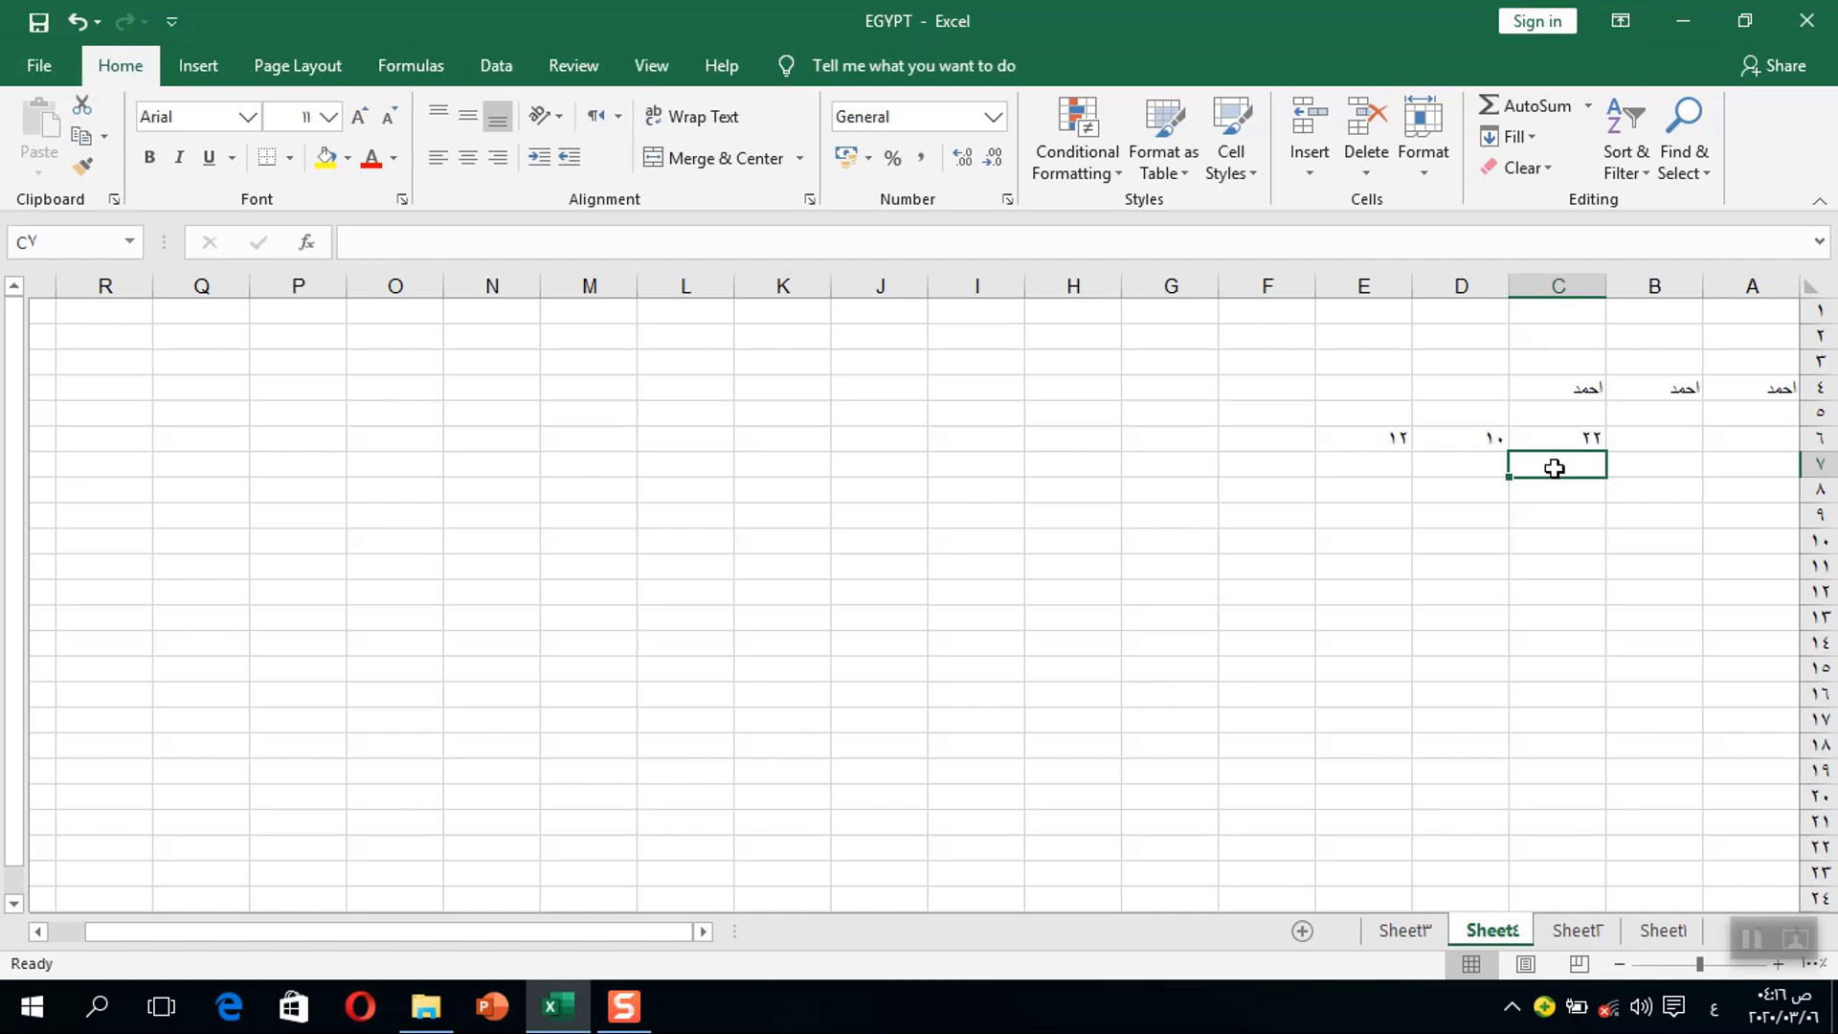
pyautogui.click(1543, 439)
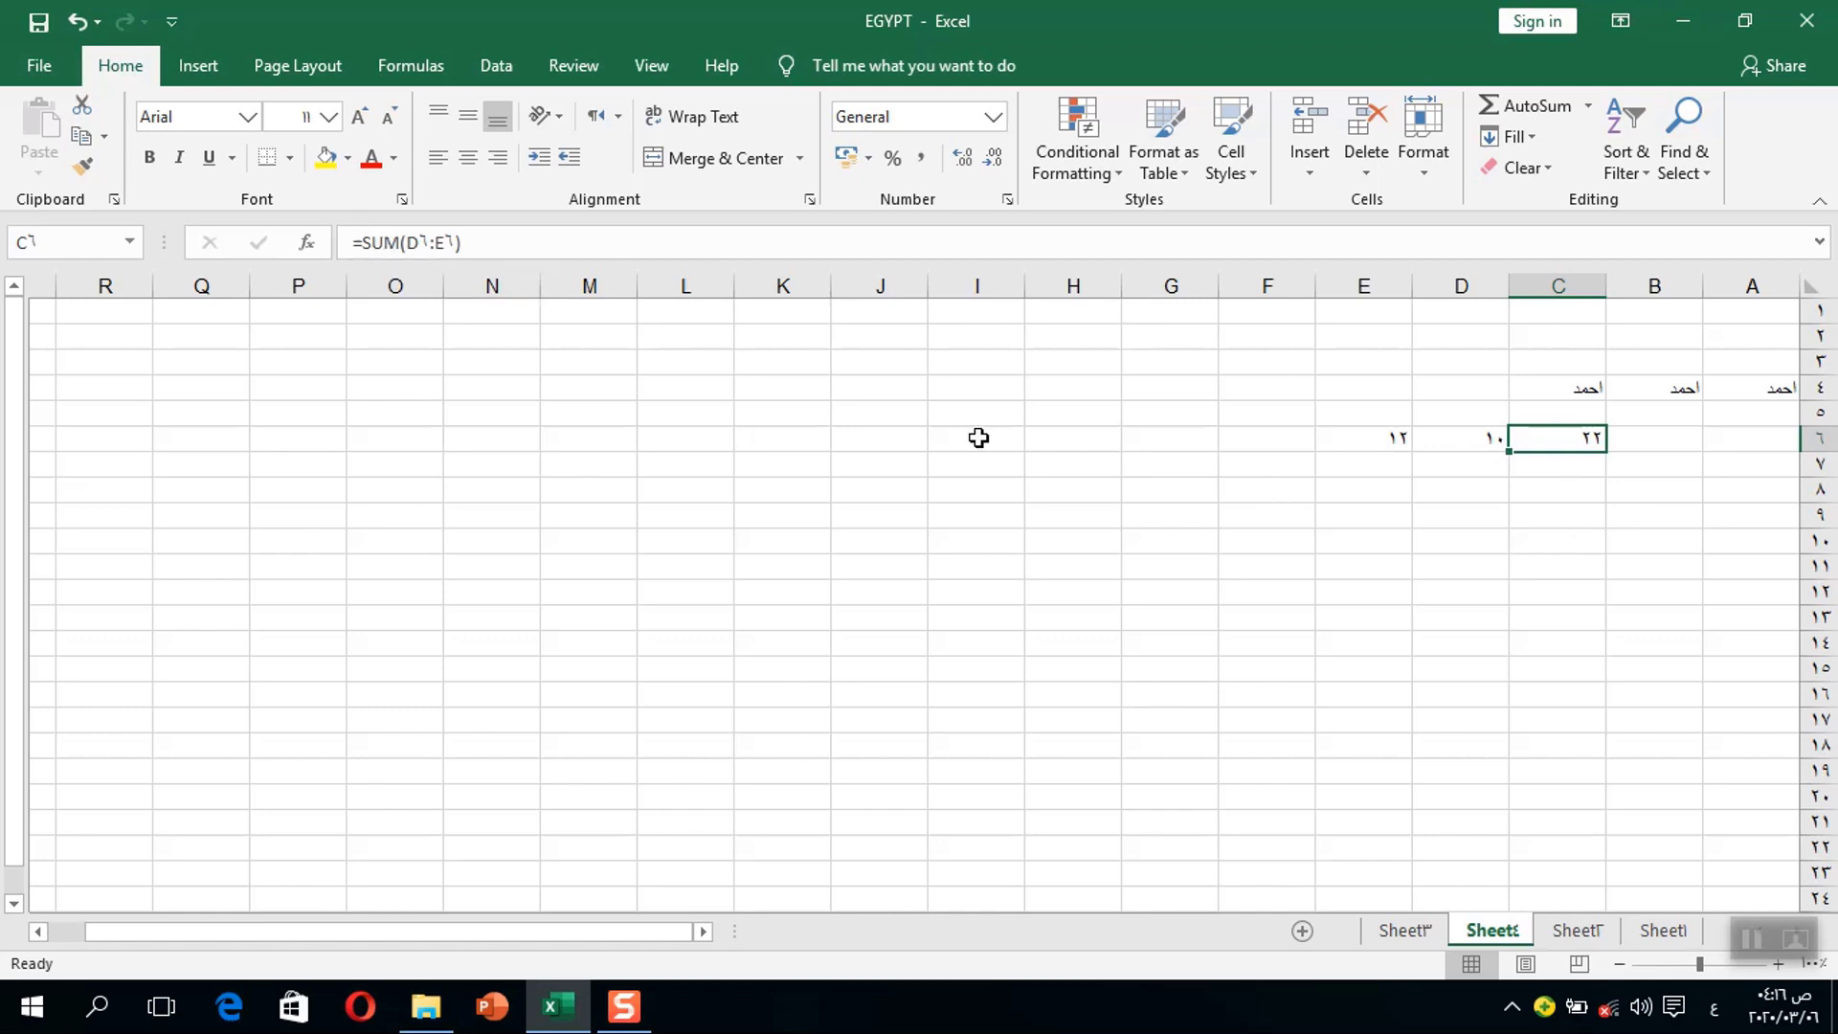
pyautogui.click(400, 242)
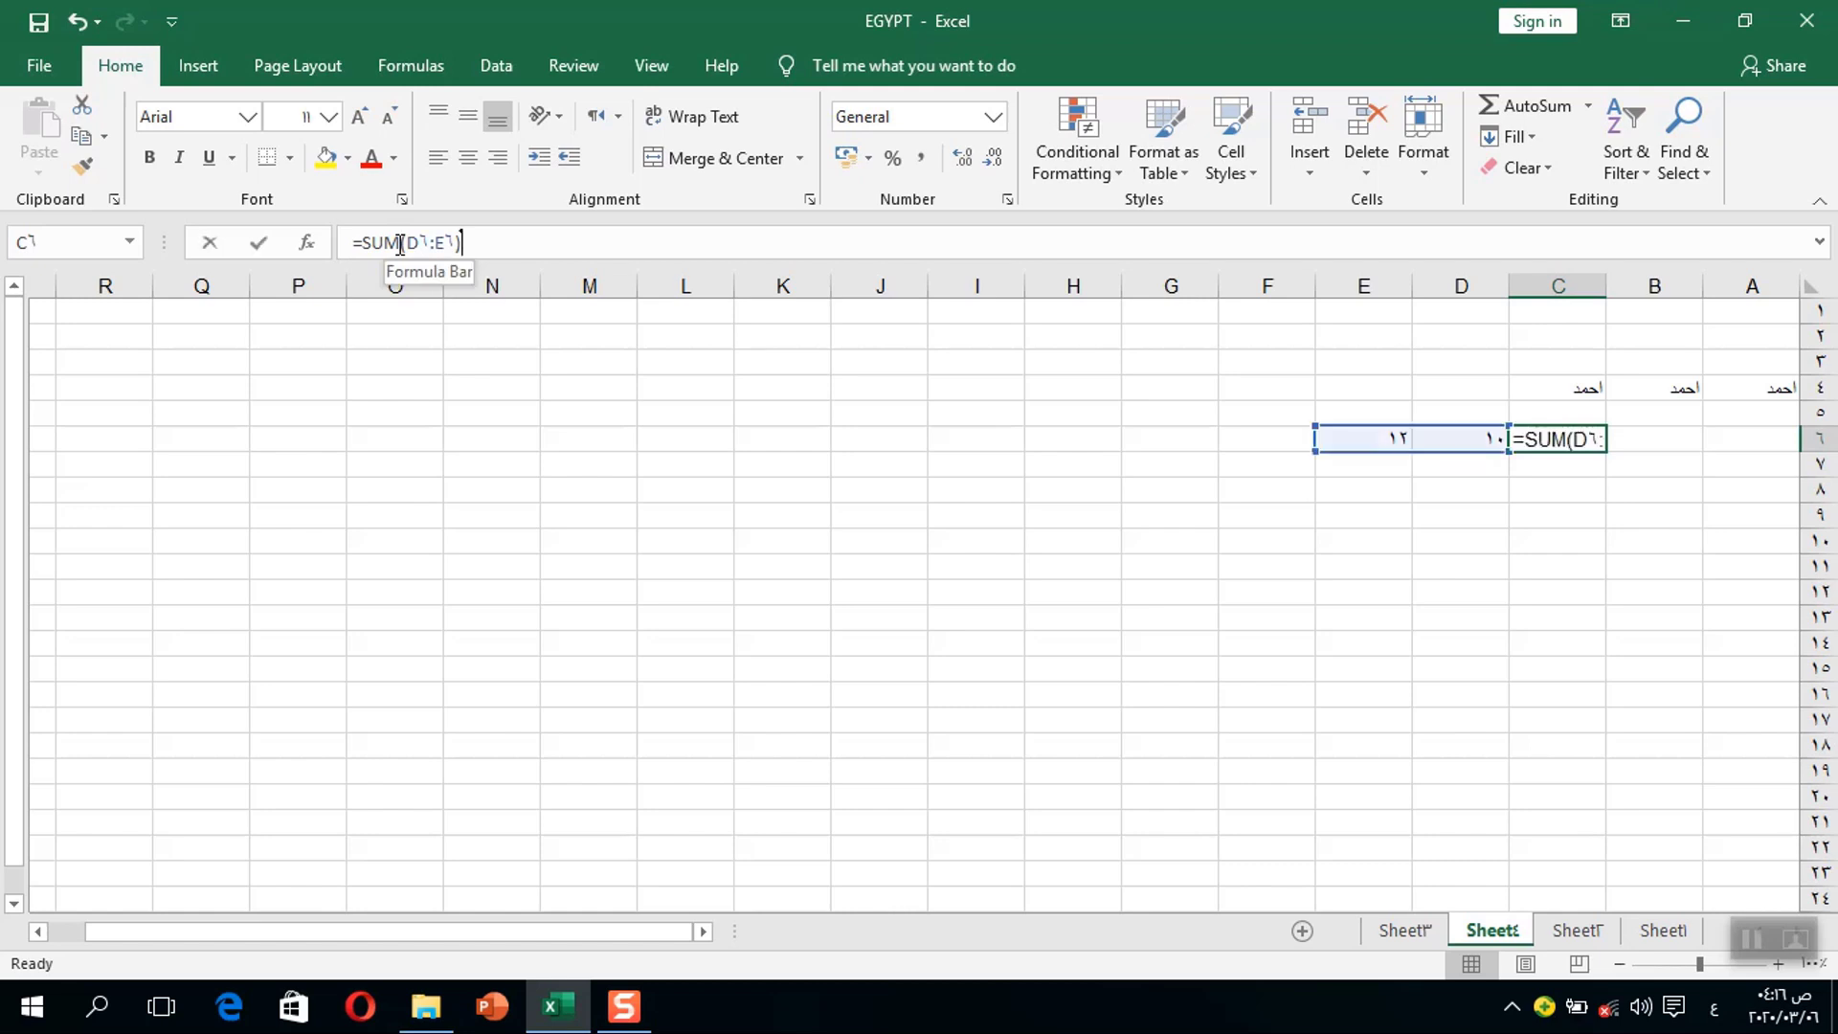
pyautogui.press('BackSpace')
pyautogui.press('BackSpace')
pyautogui.press('BackSpace')
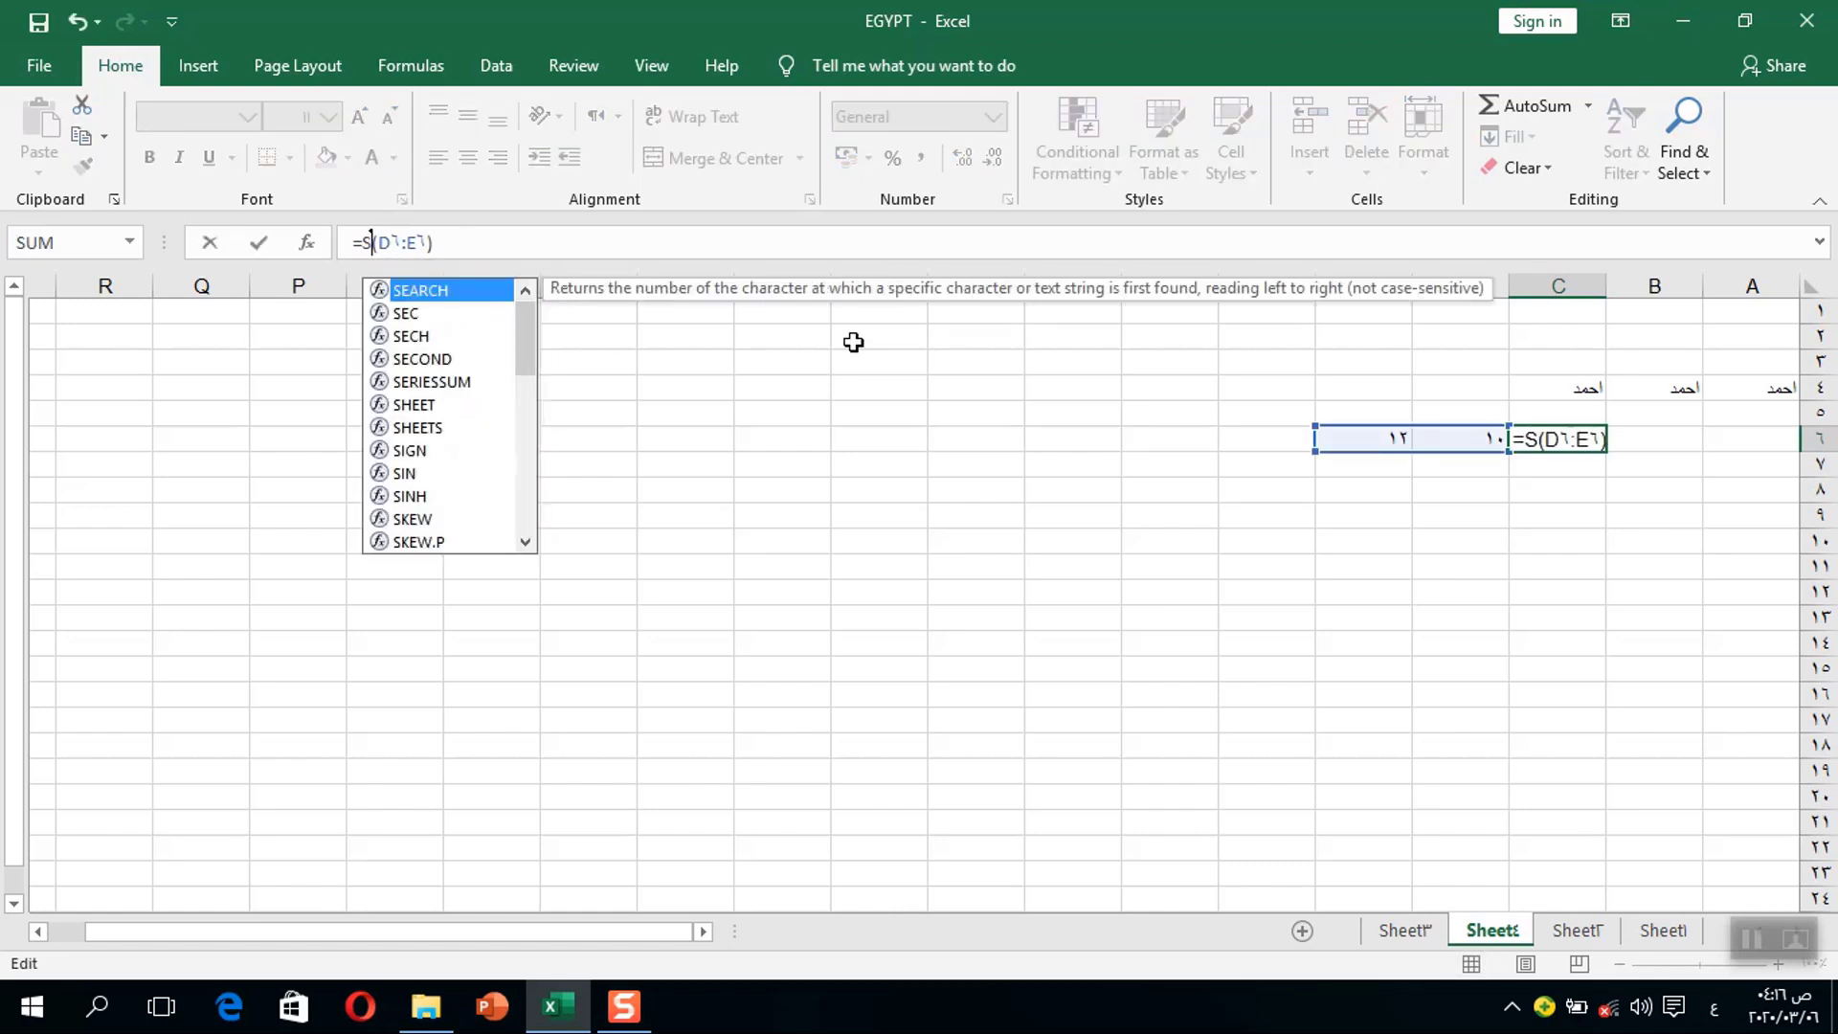
pyautogui.hotkey('alt', 'shift')
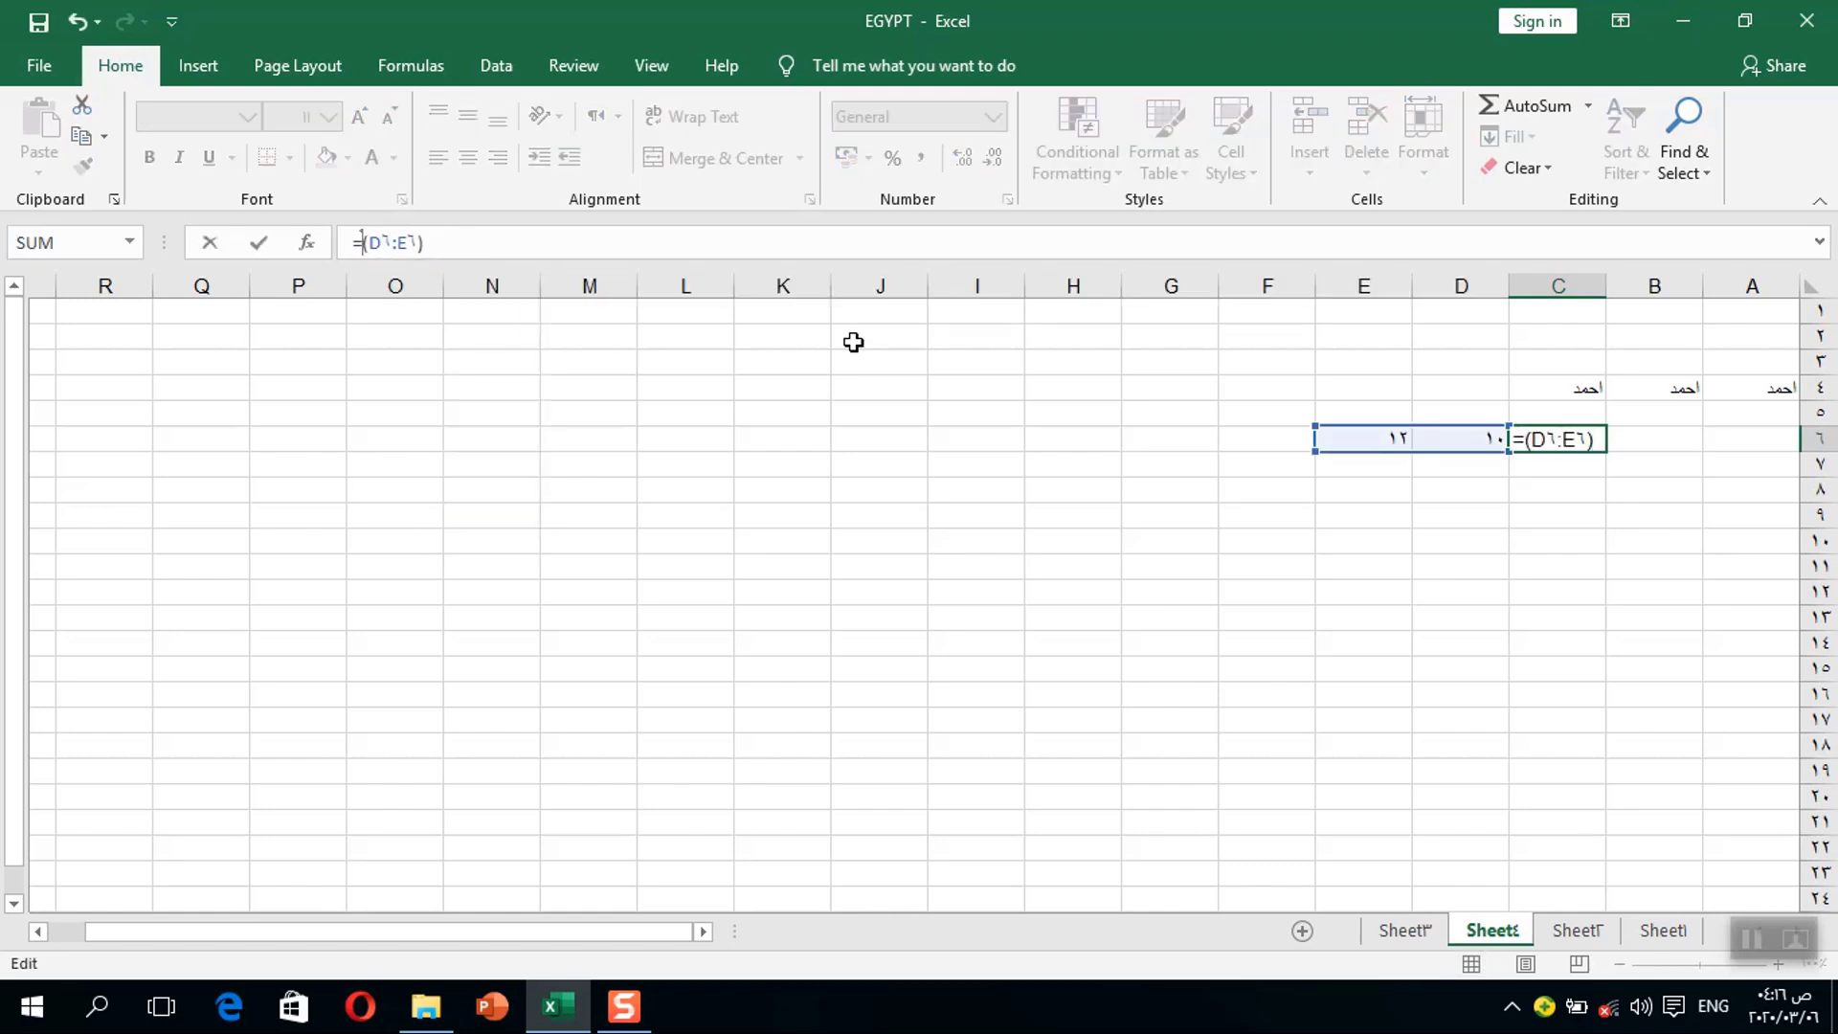
pyautogui.write('av')
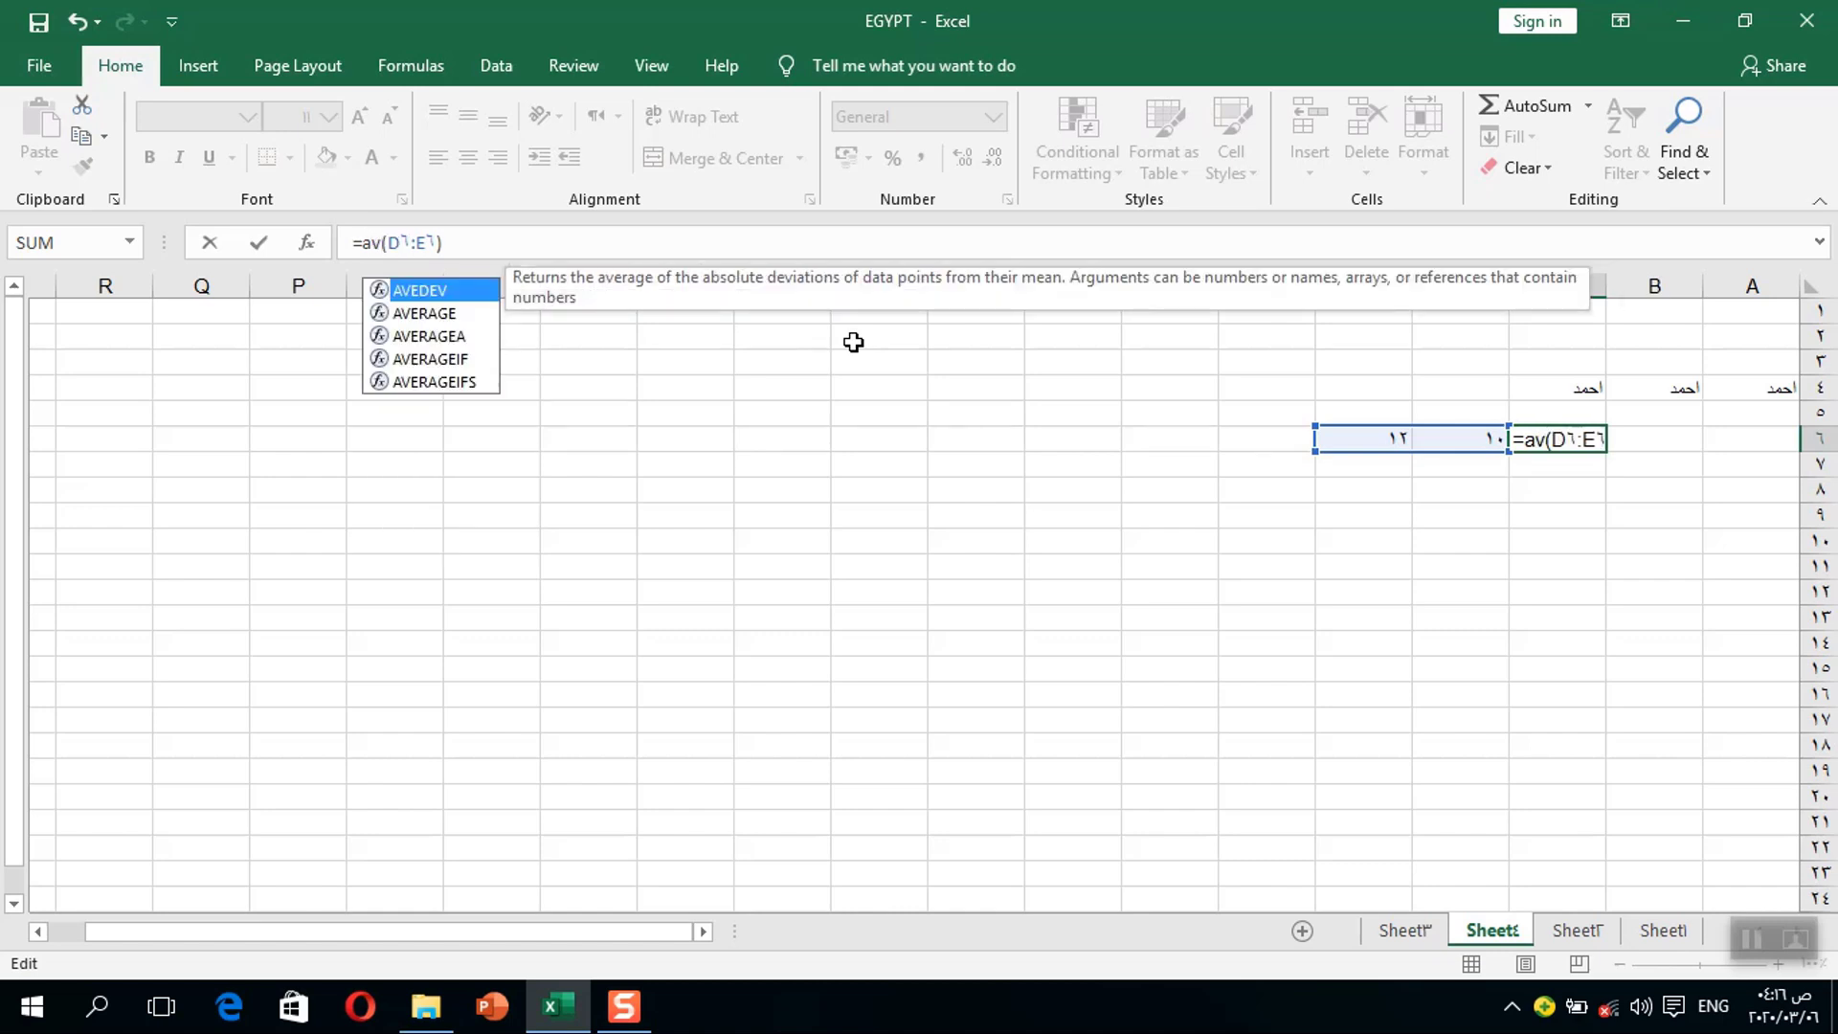
pyautogui.click(452, 316)
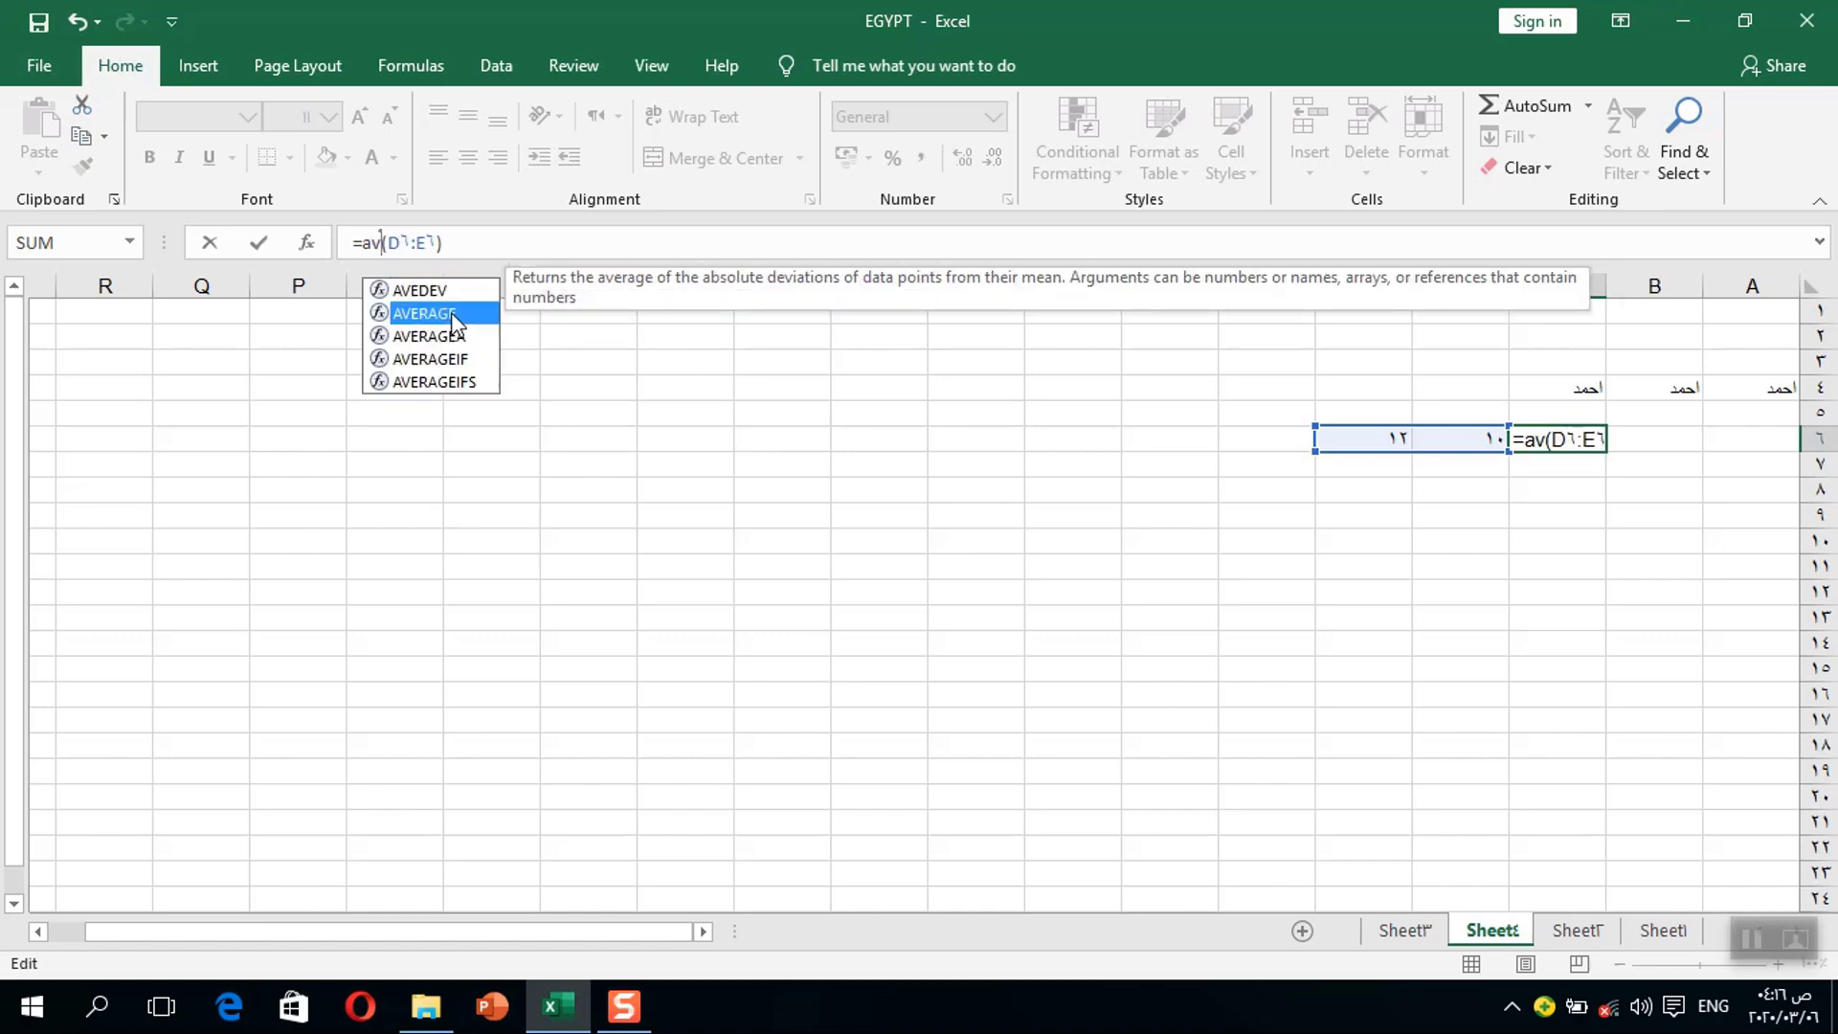
pyautogui.press('Return')
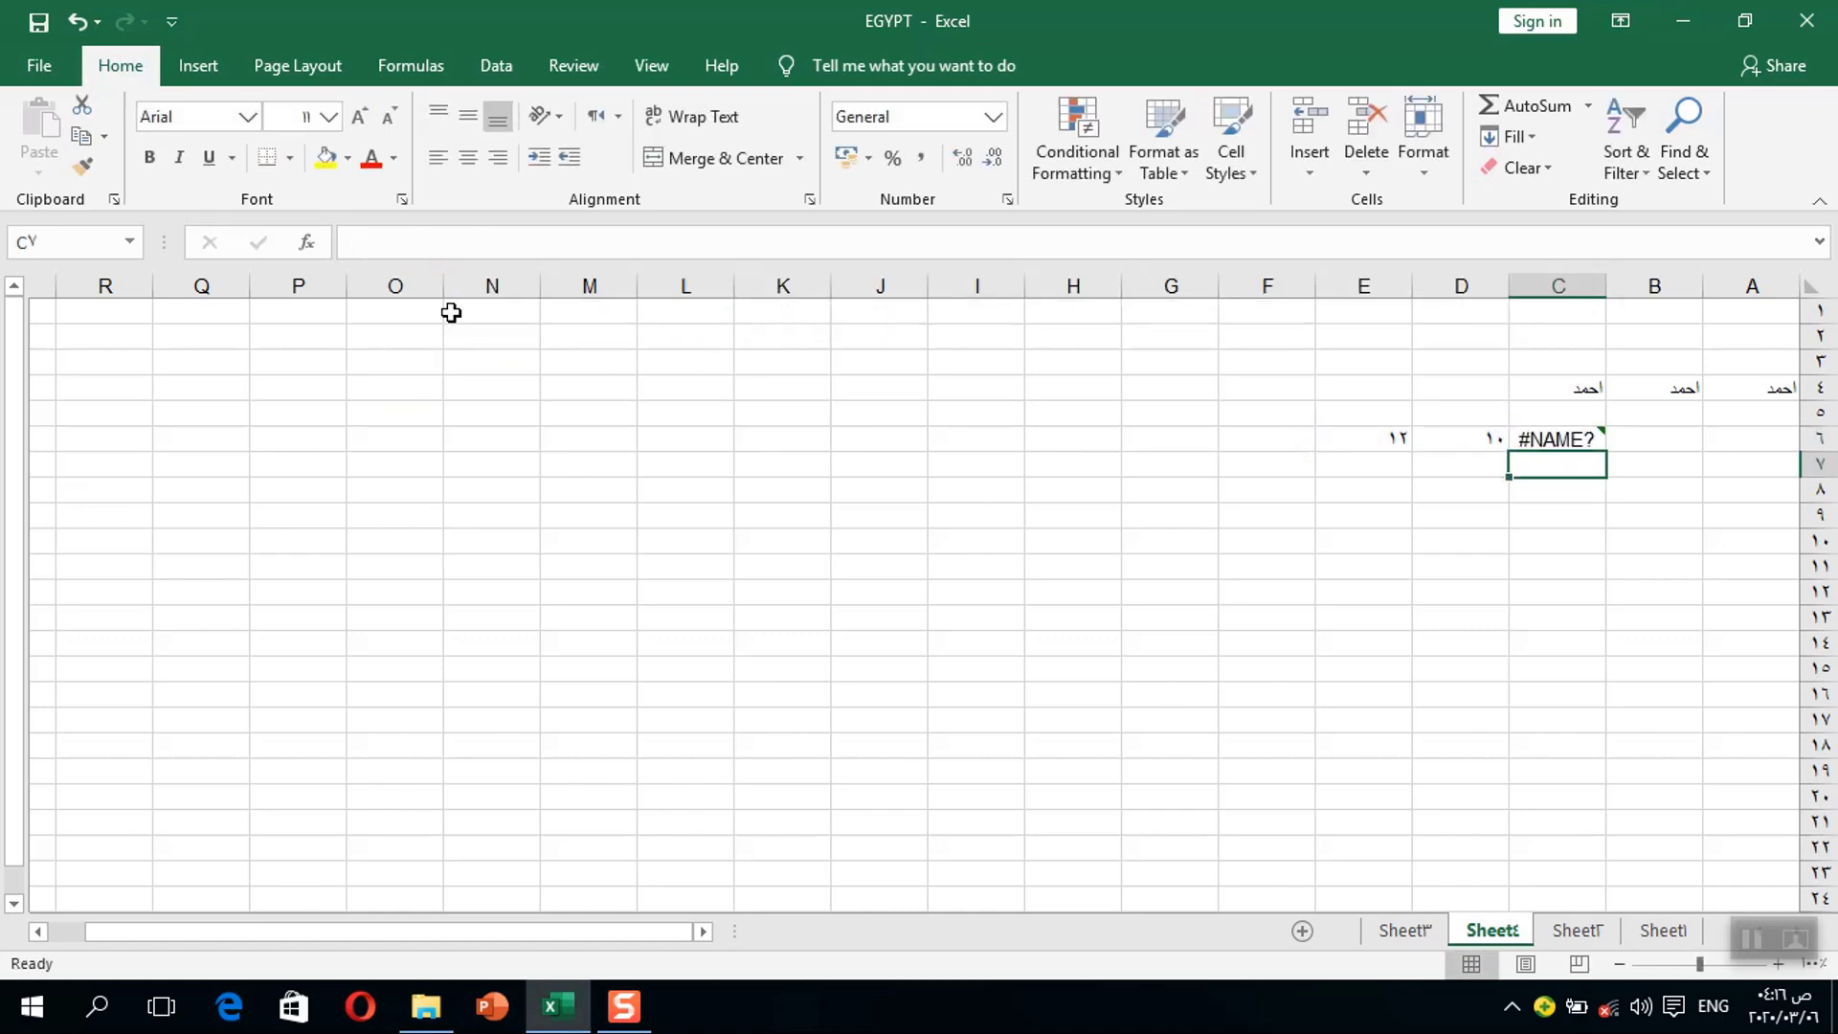
# - Correct the function name in cell C6 to AVERAGE for D6:E6, enter the formula and reselect the cell to check it
pyautogui.click(1589, 441)
pyautogui.click(1592, 476)
pyautogui.click(1590, 421)
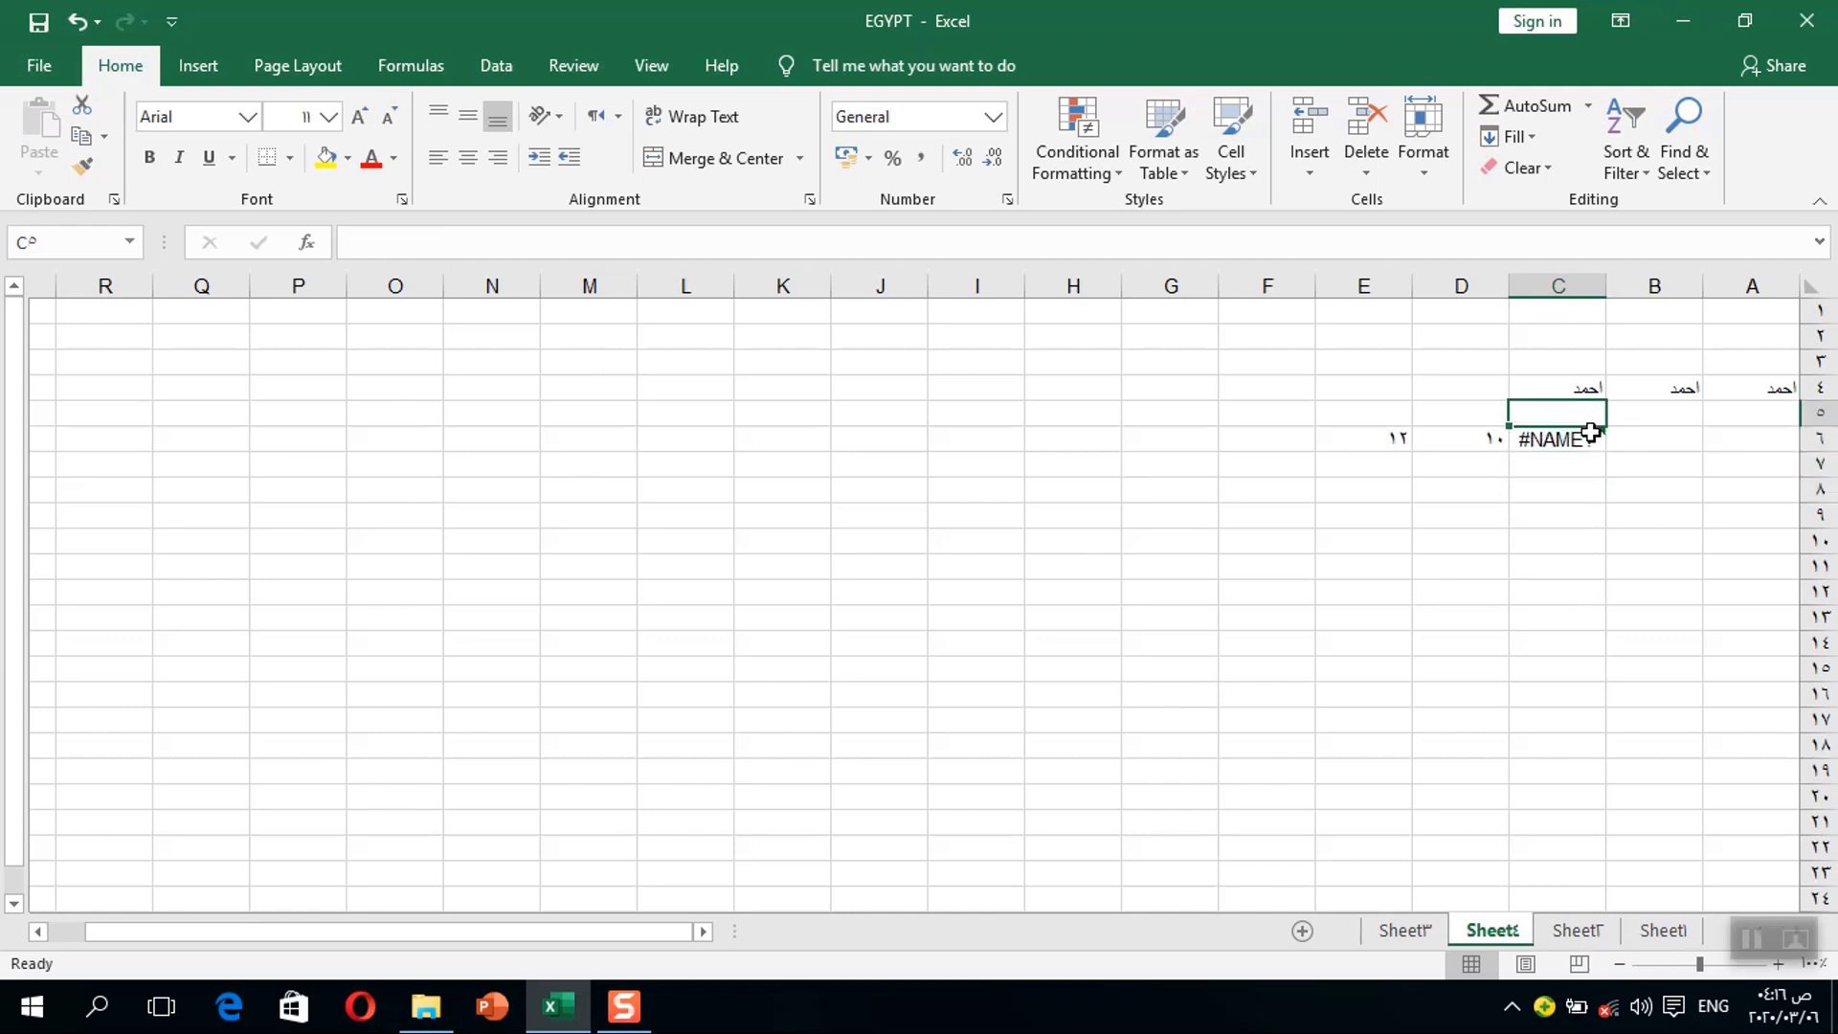
pyautogui.click(1590, 436)
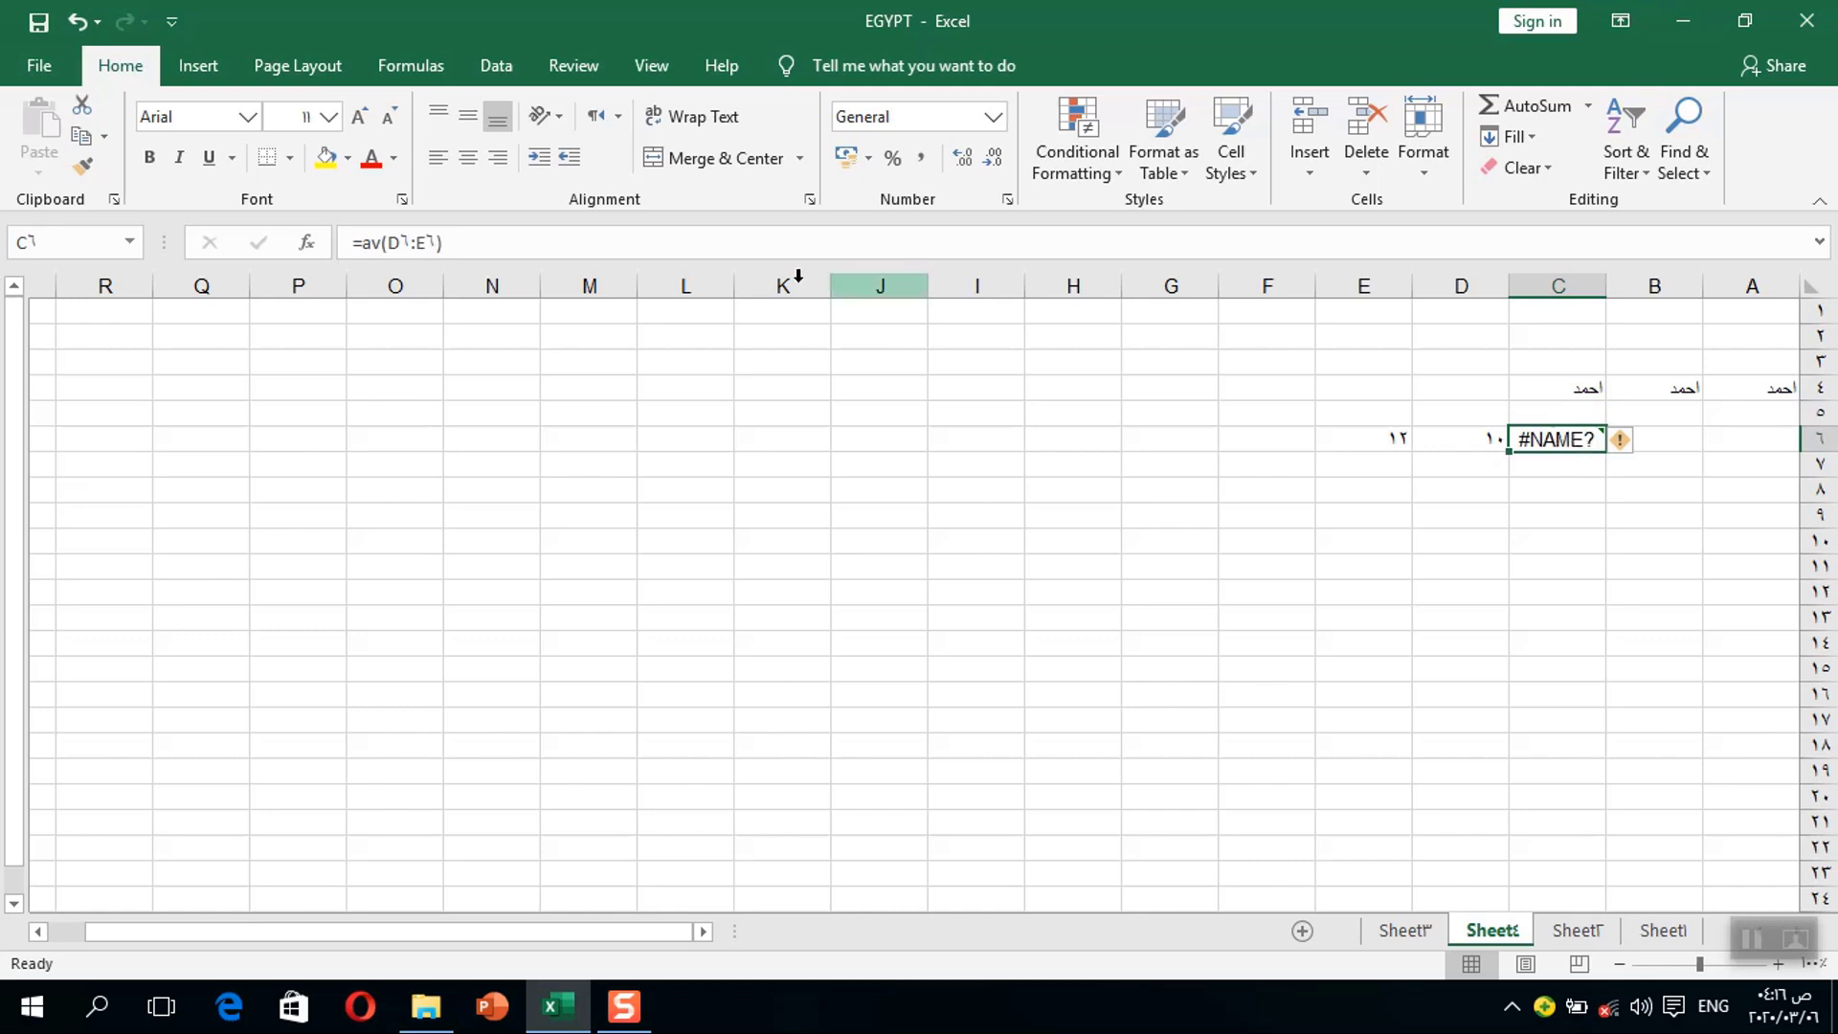
pyautogui.click(379, 240)
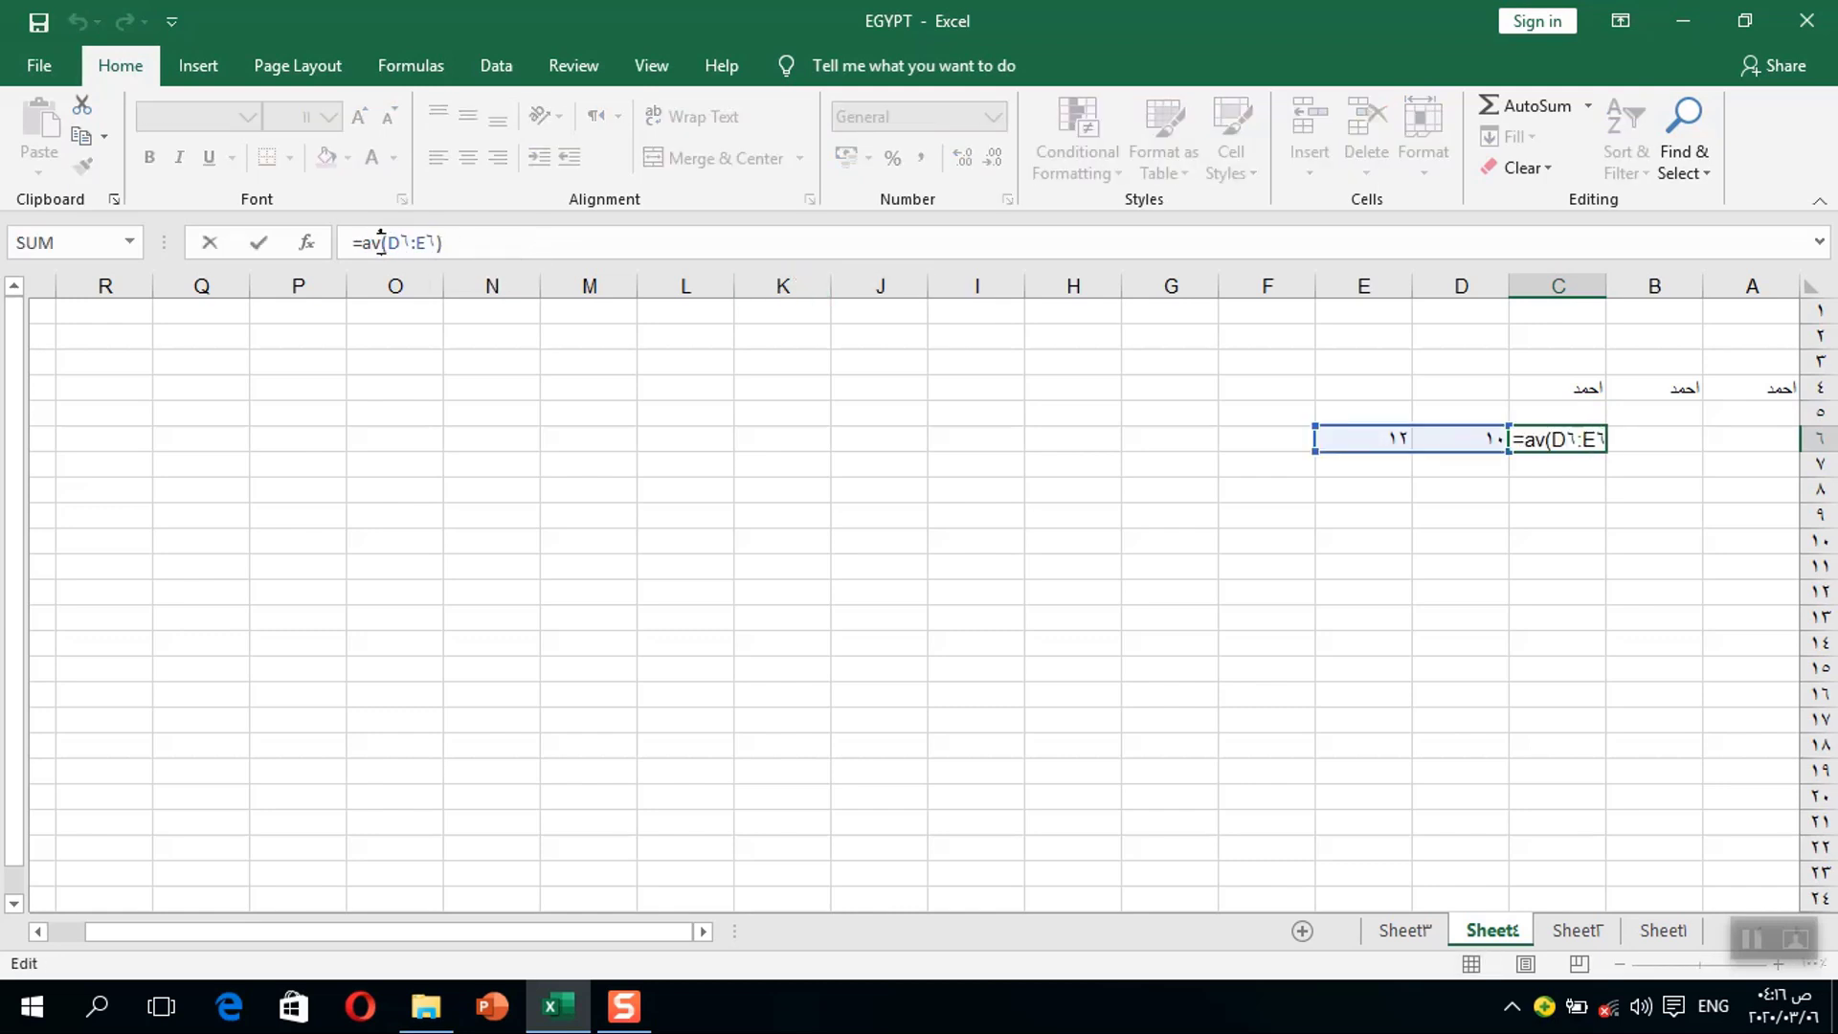
pyautogui.press('BackSpace')
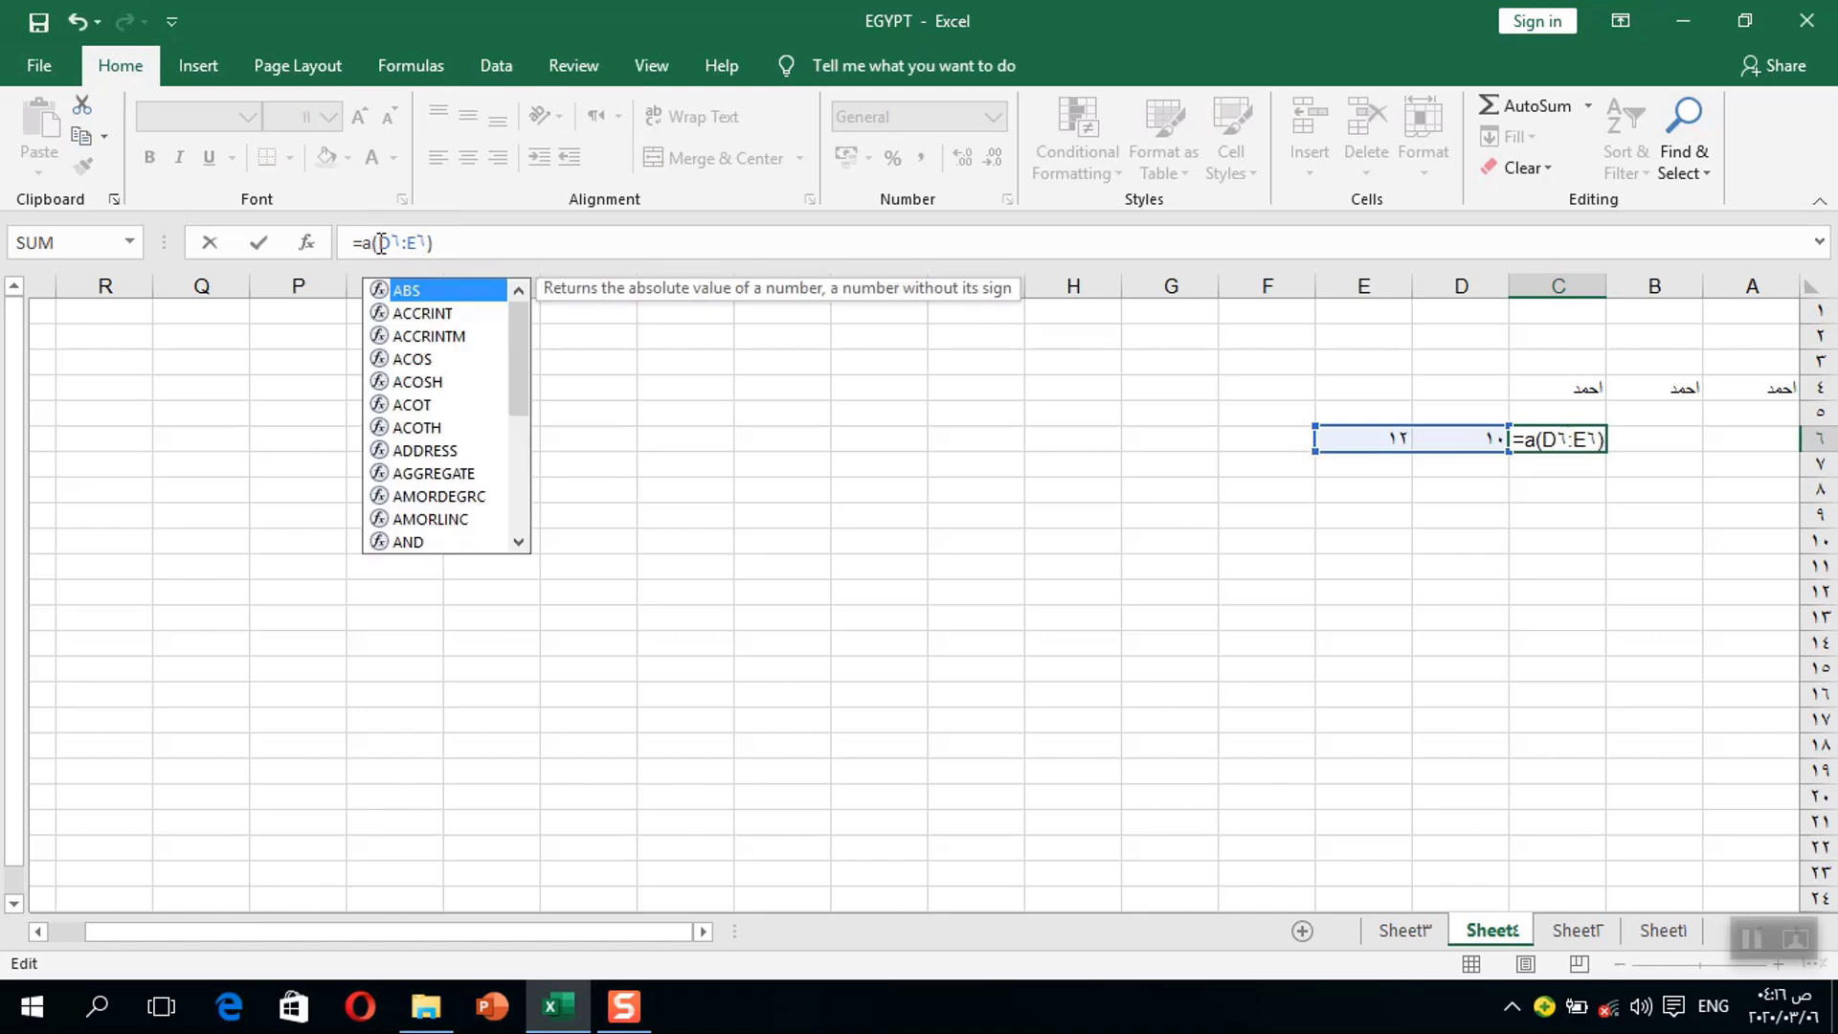
pyautogui.write('v')
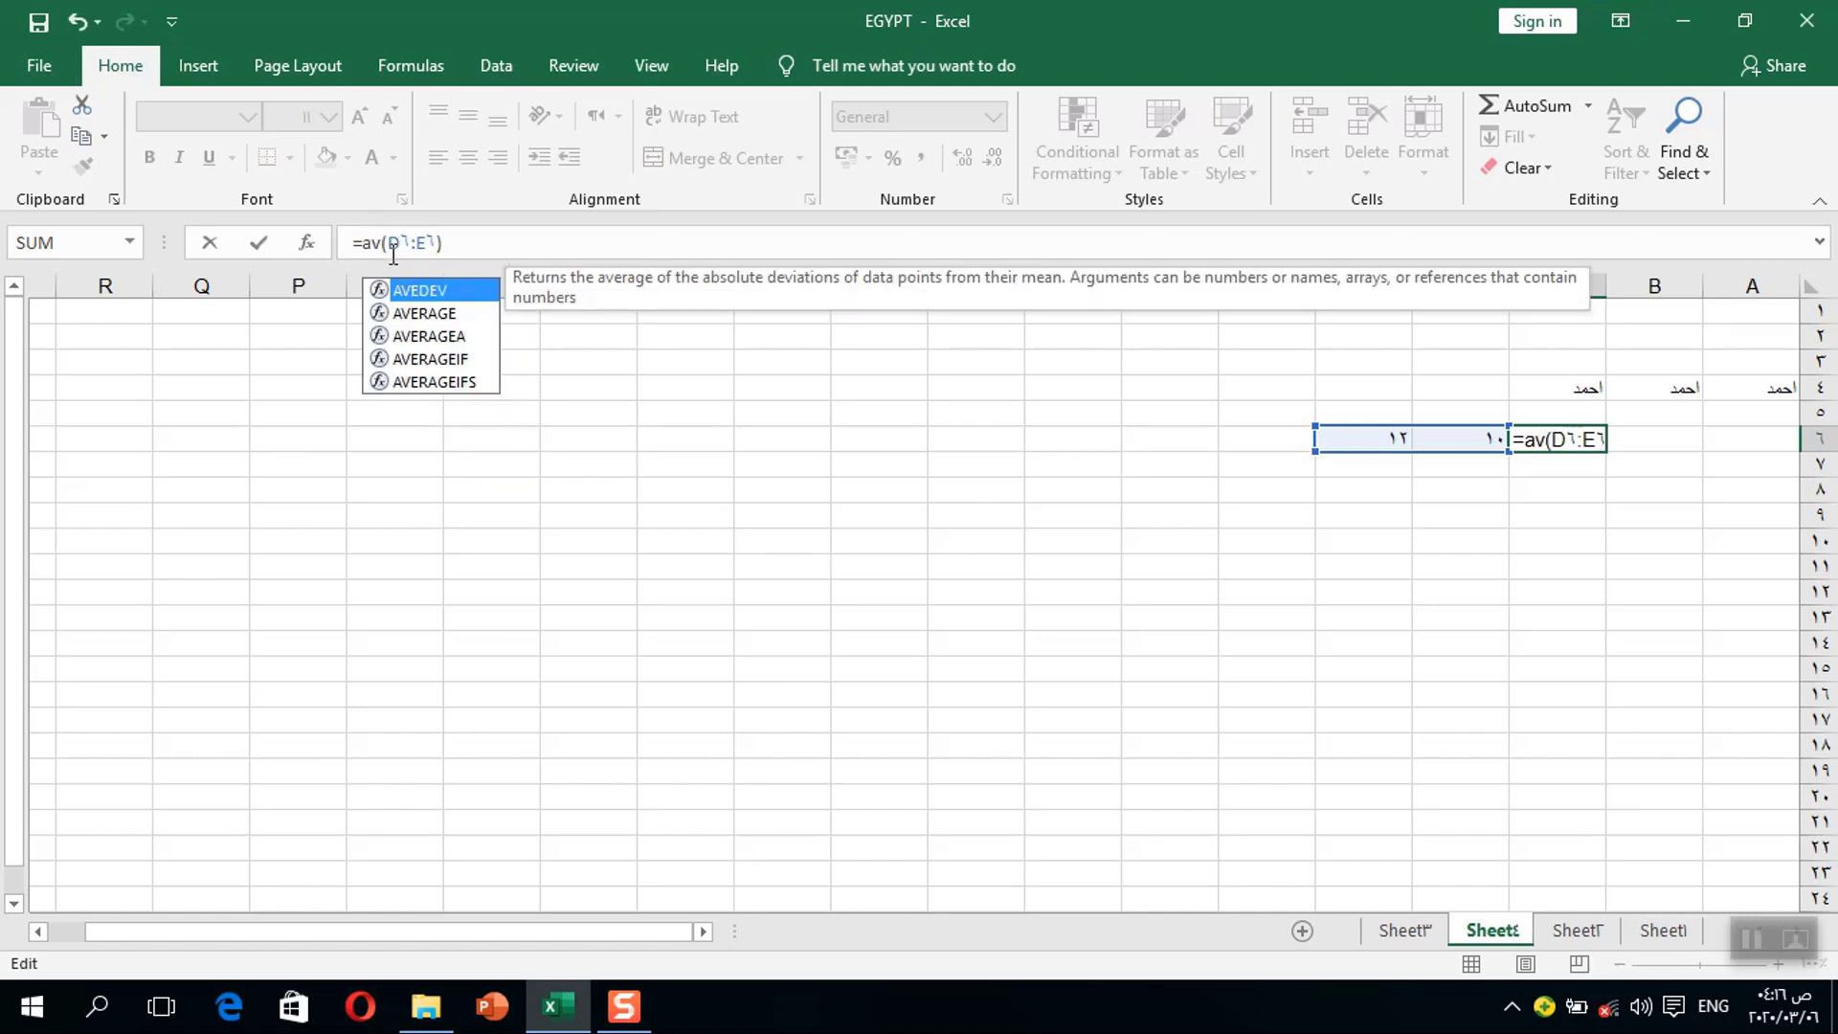
pyautogui.write('er')
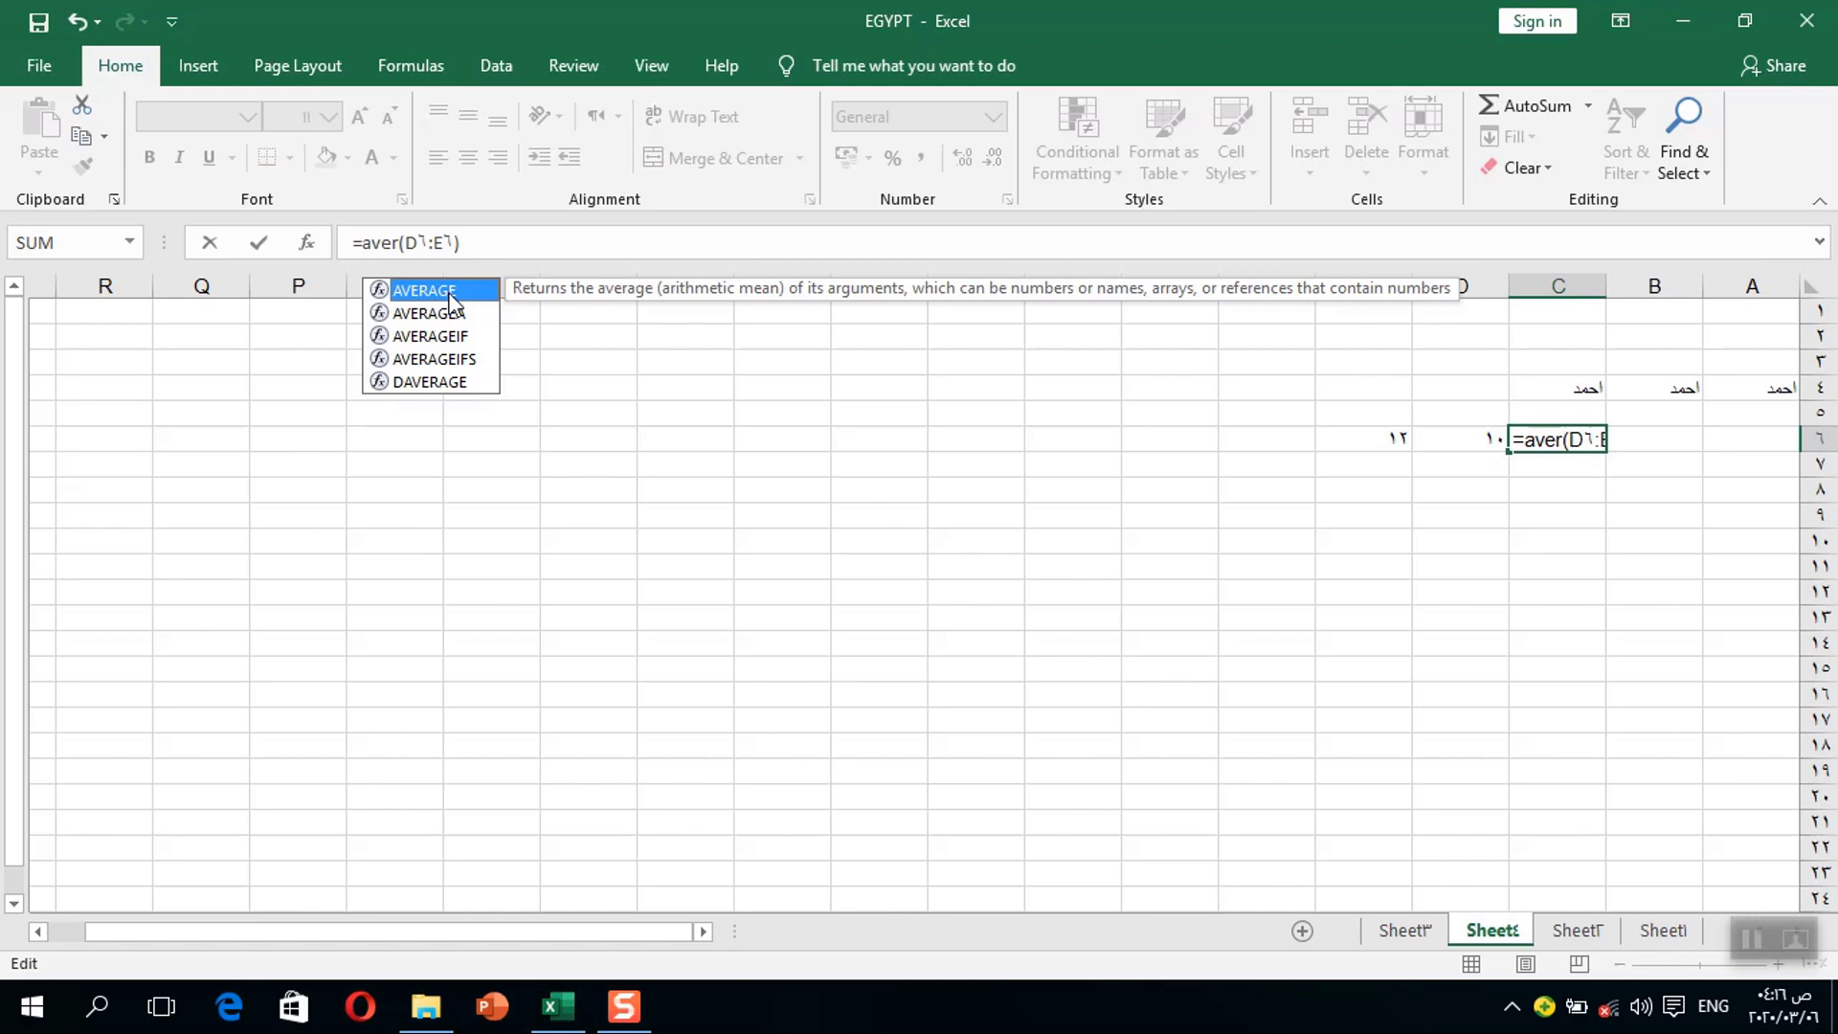
pyautogui.doubleClick(424, 290)
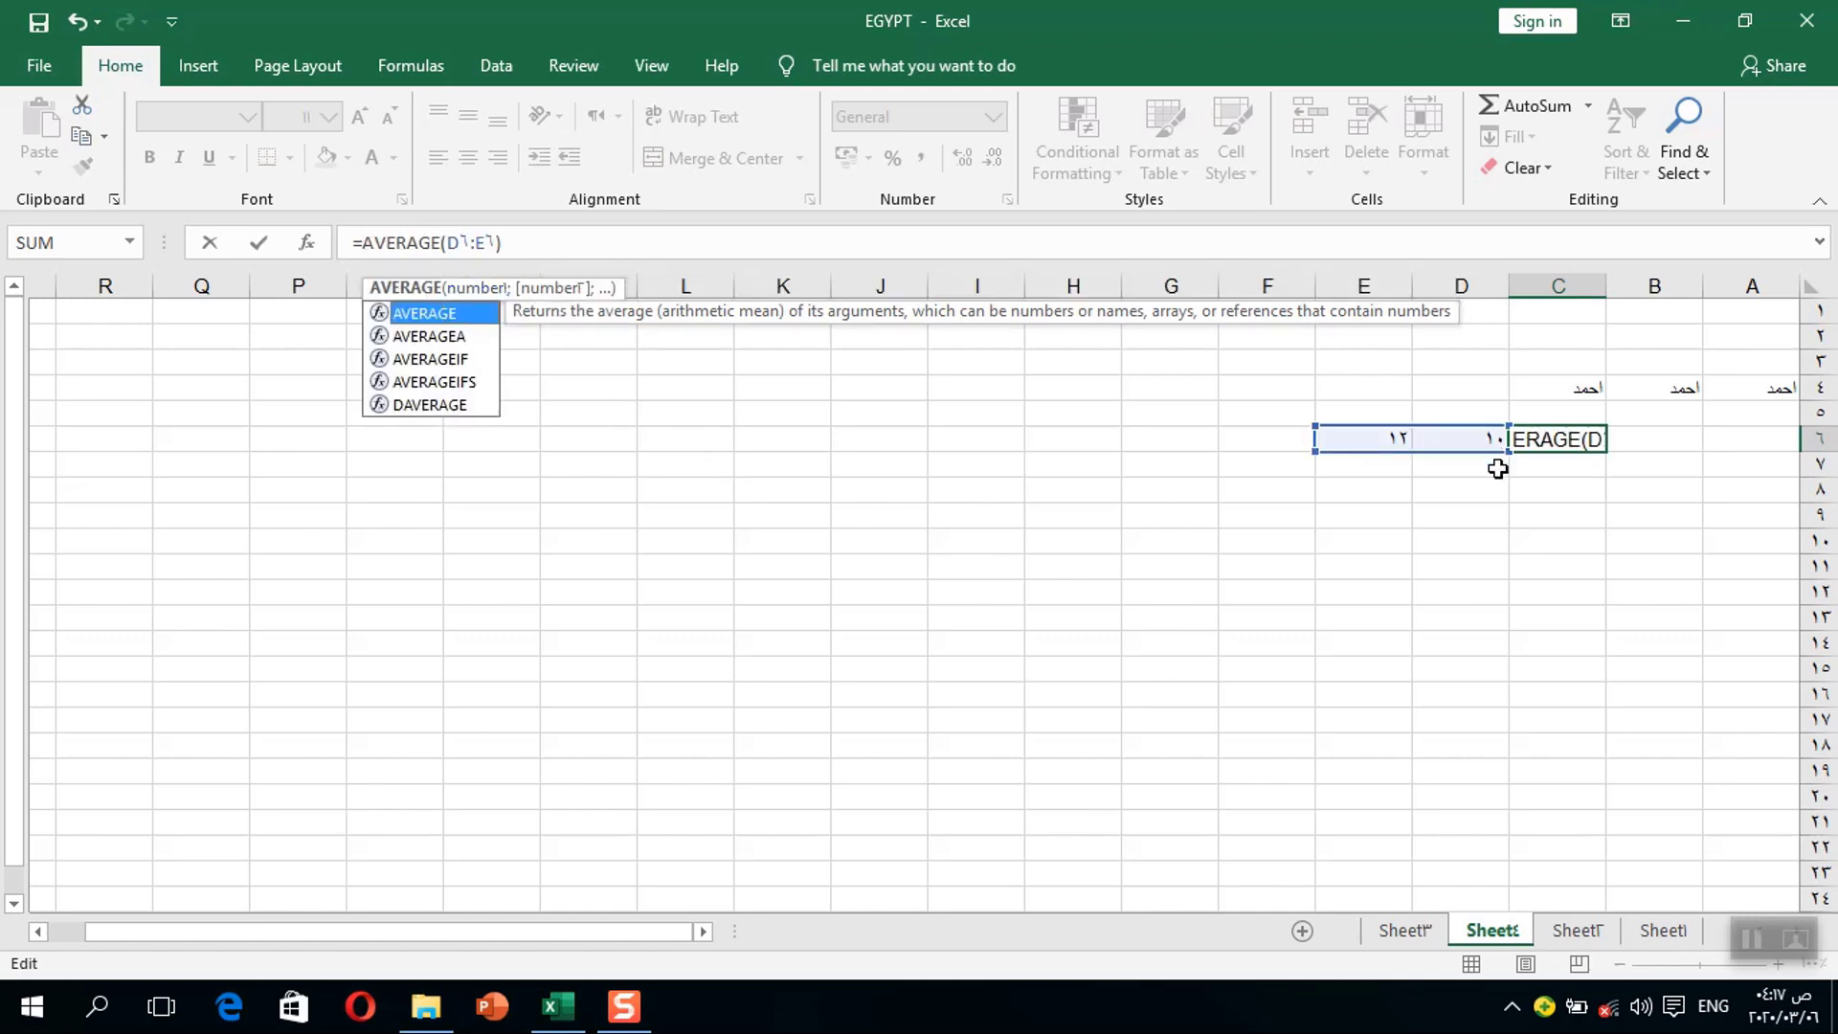
pyautogui.press('Return')
pyautogui.click(1585, 443)
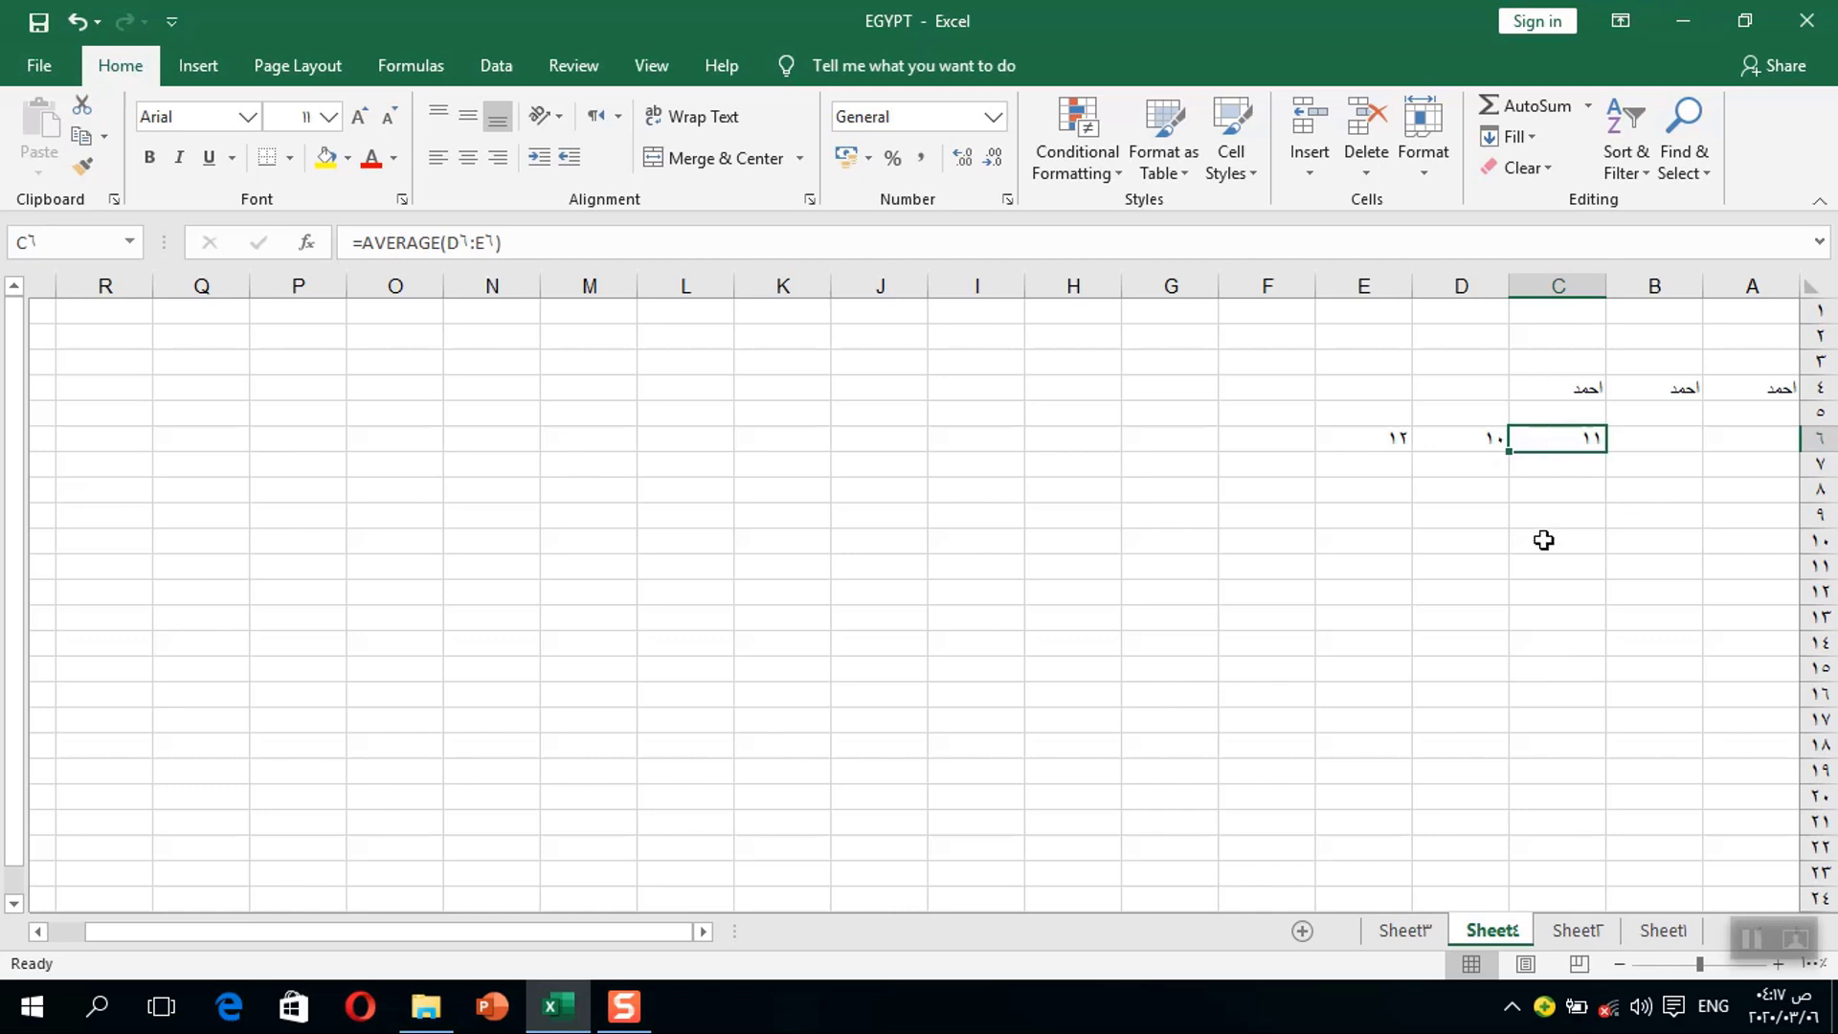
# - Clear everything from cell C6 with Clear All and look over the Fill options
pyautogui.click(1545, 172)
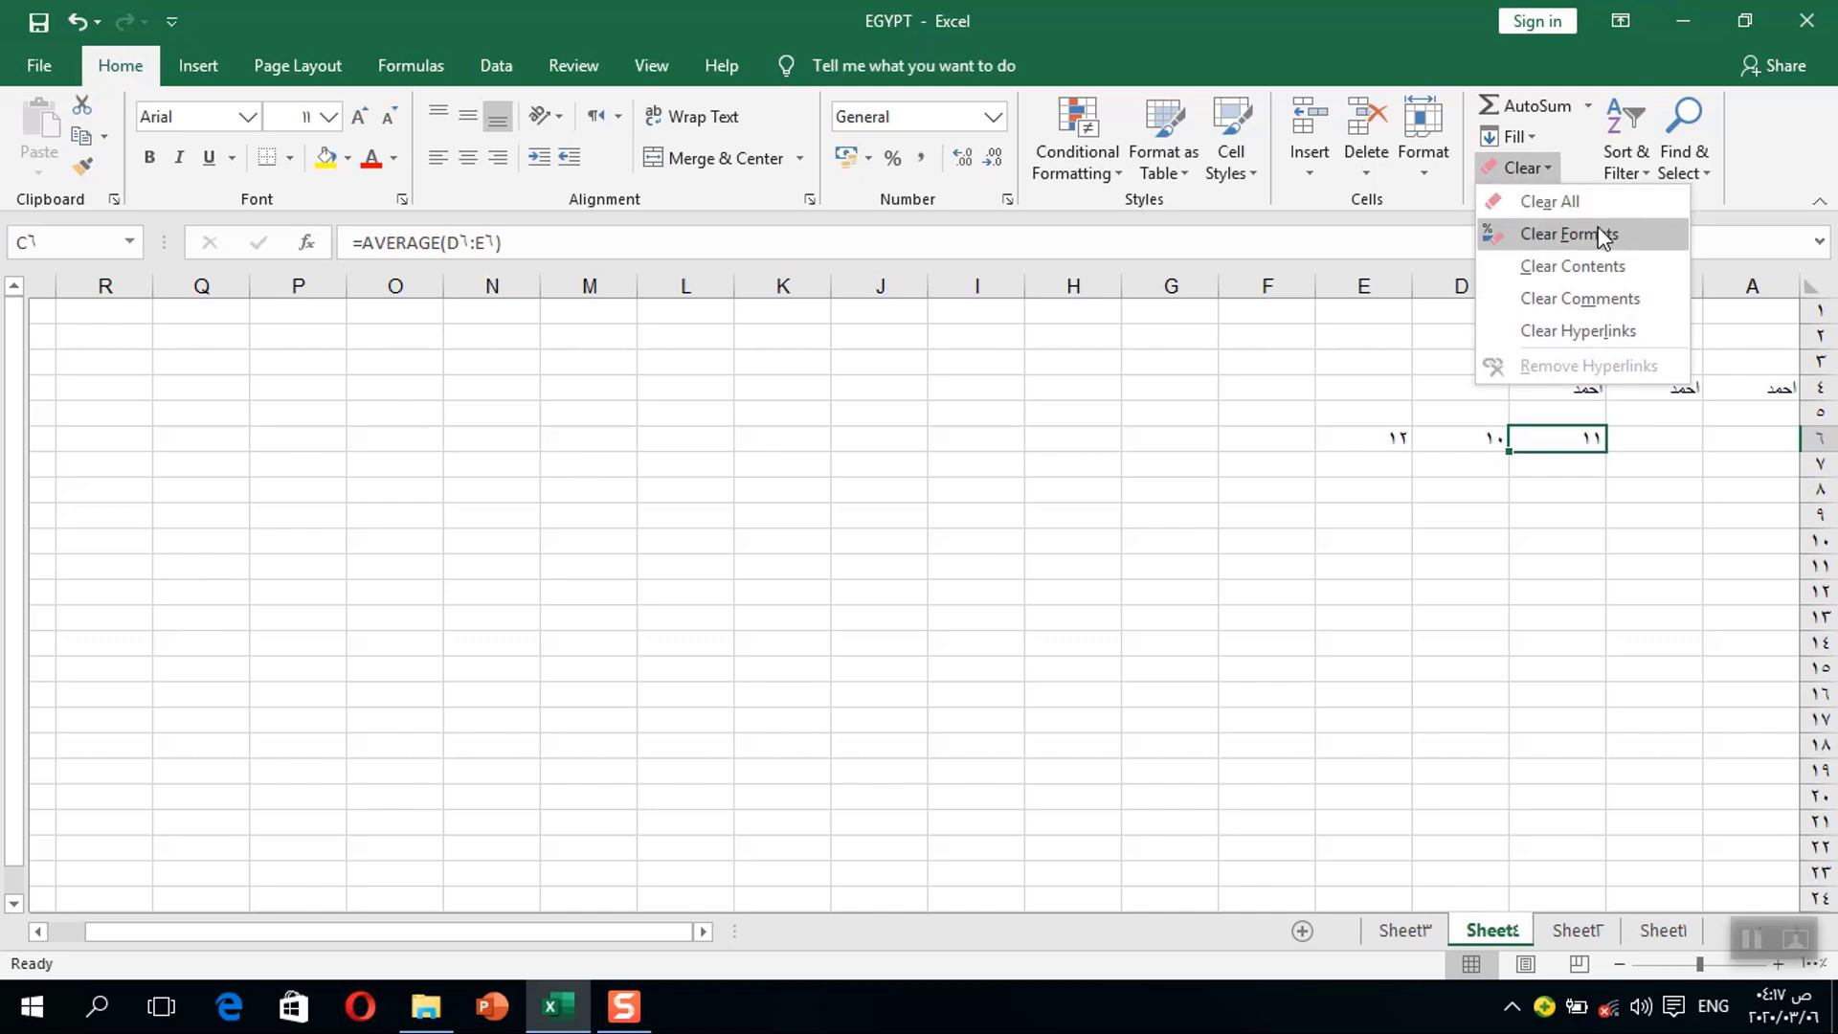
pyautogui.click(1549, 201)
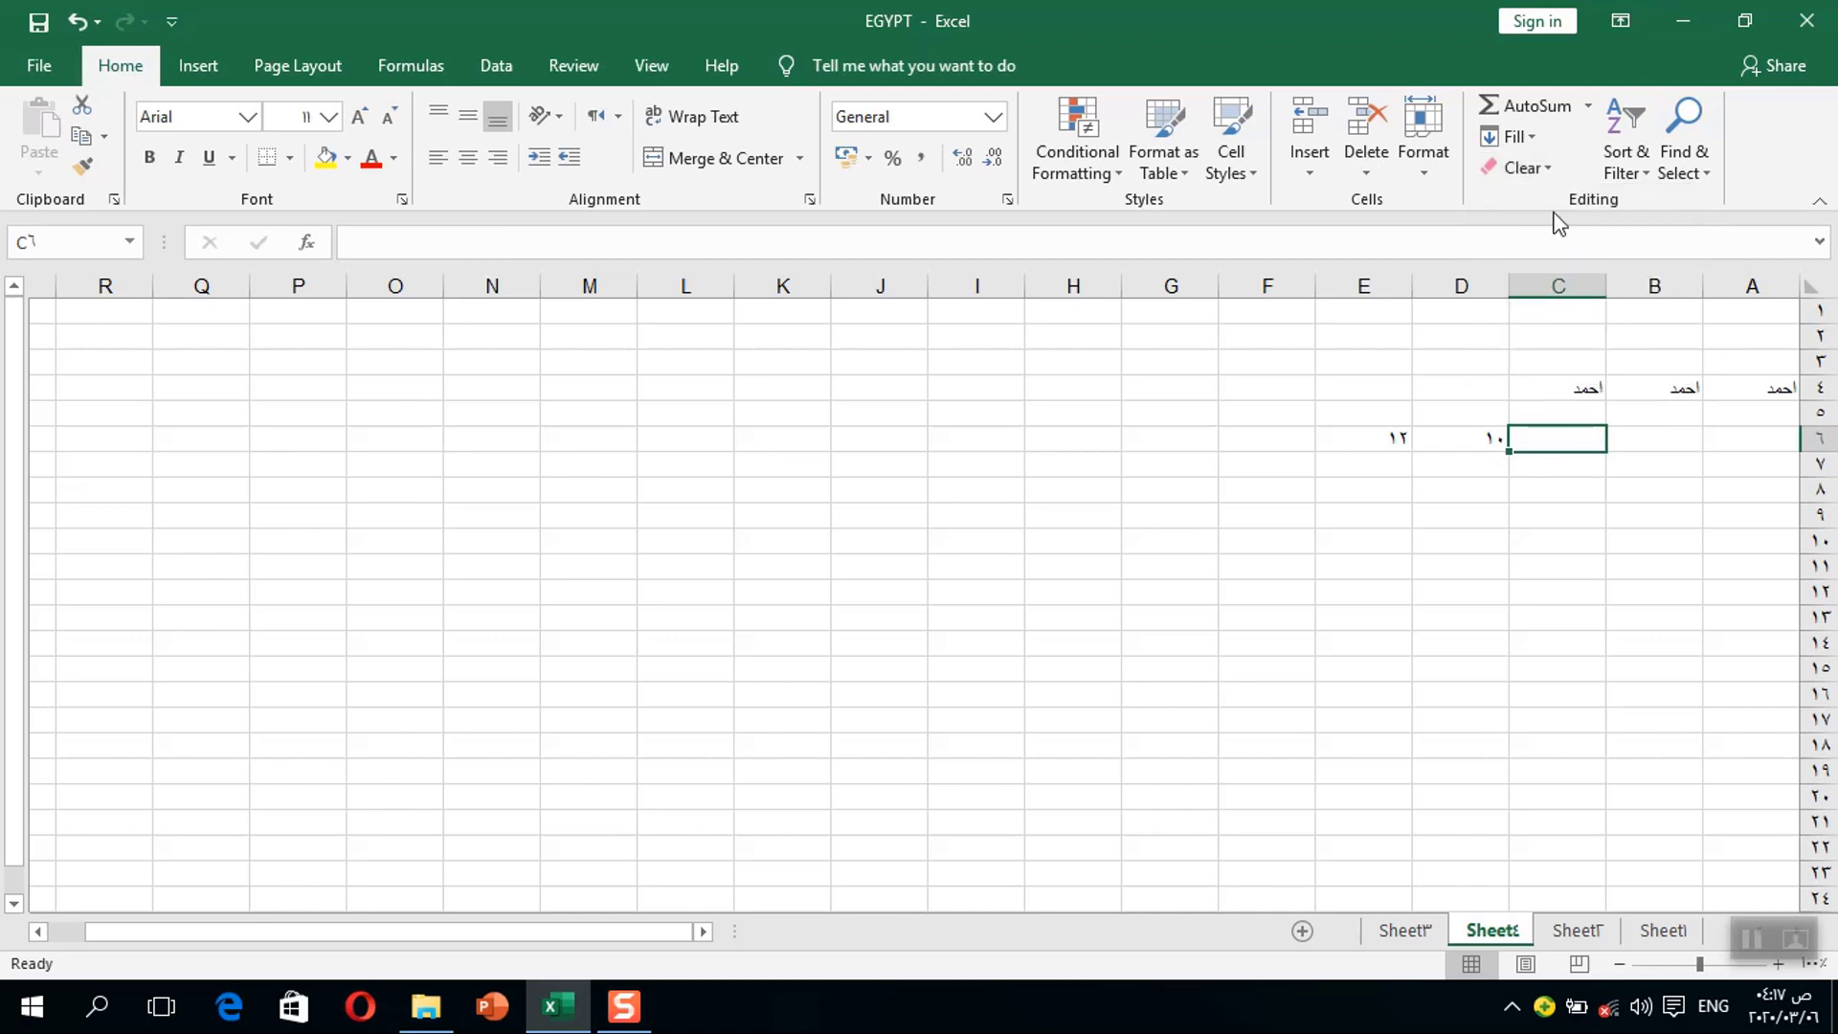
pyautogui.click(1532, 140)
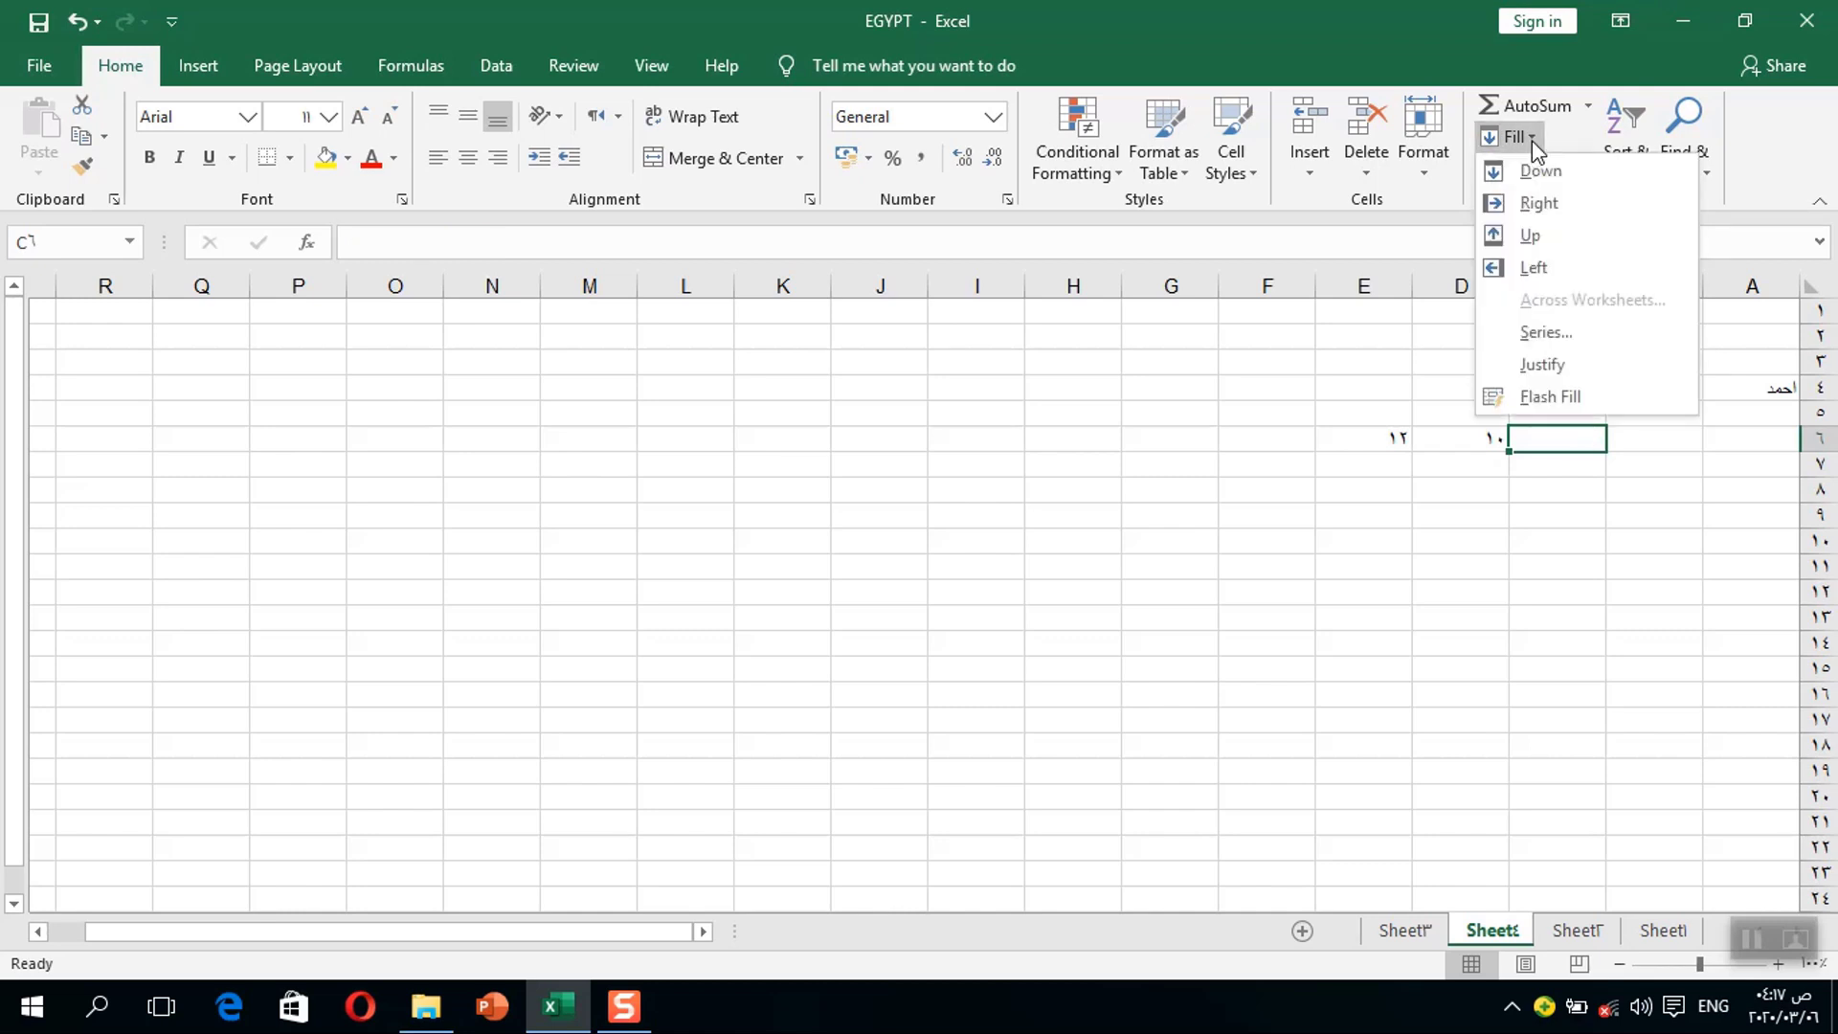
pyautogui.press('r')
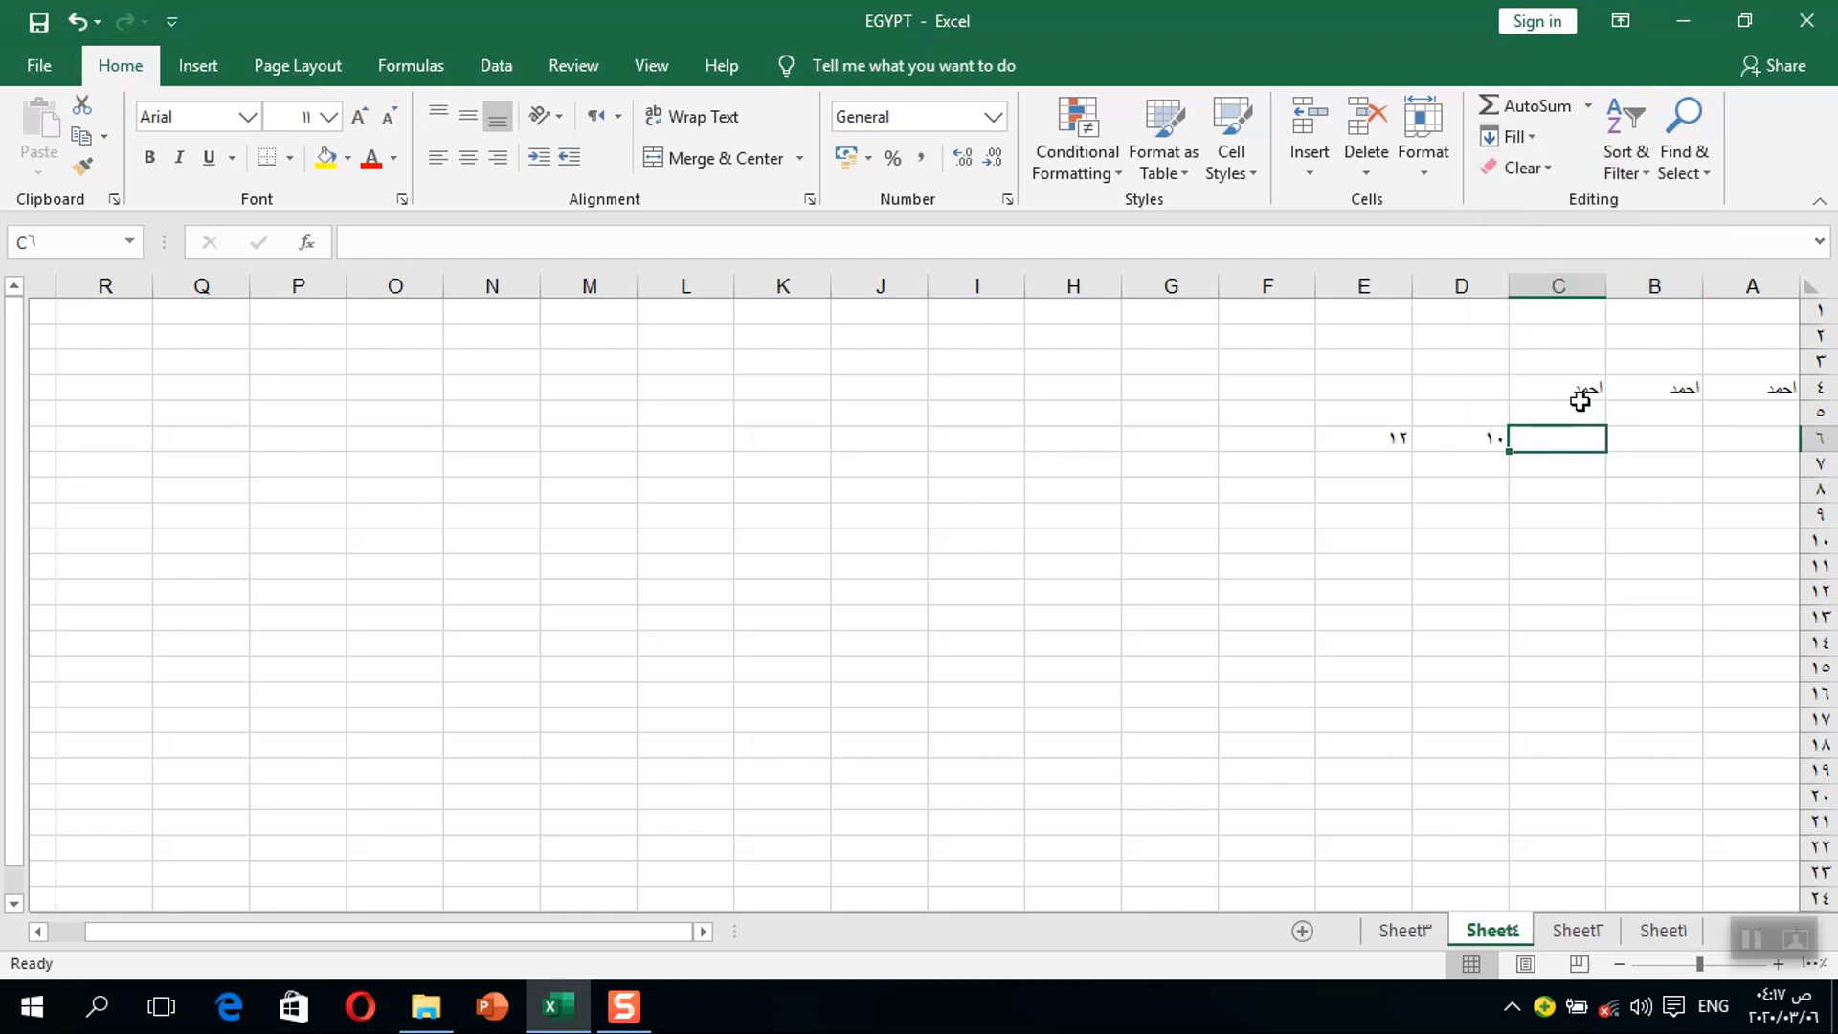
# - Enter the numbers 1 to 6 down column A in cells A6 to A11
pyautogui.click(1749, 443)
pyautogui.write('1')
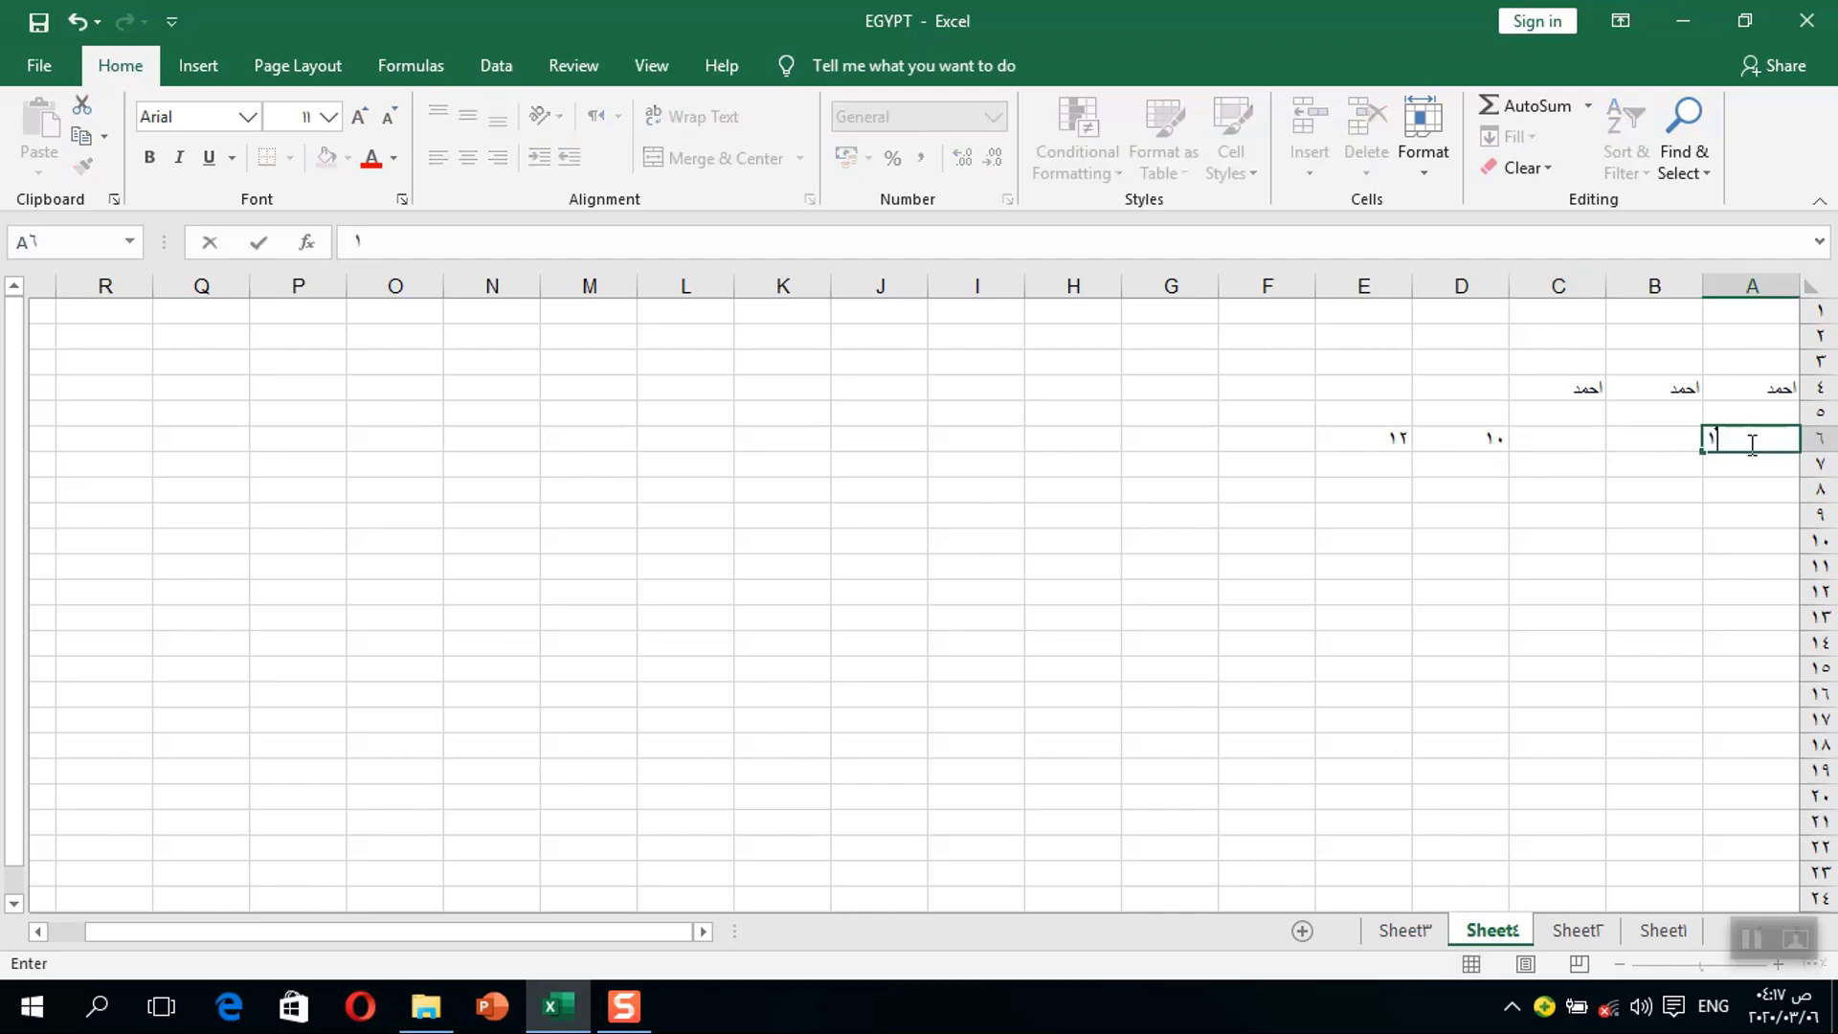
pyautogui.press('Return')
pyautogui.write('2')
pyautogui.press('Return')
pyautogui.write('3')
pyautogui.press('Return')
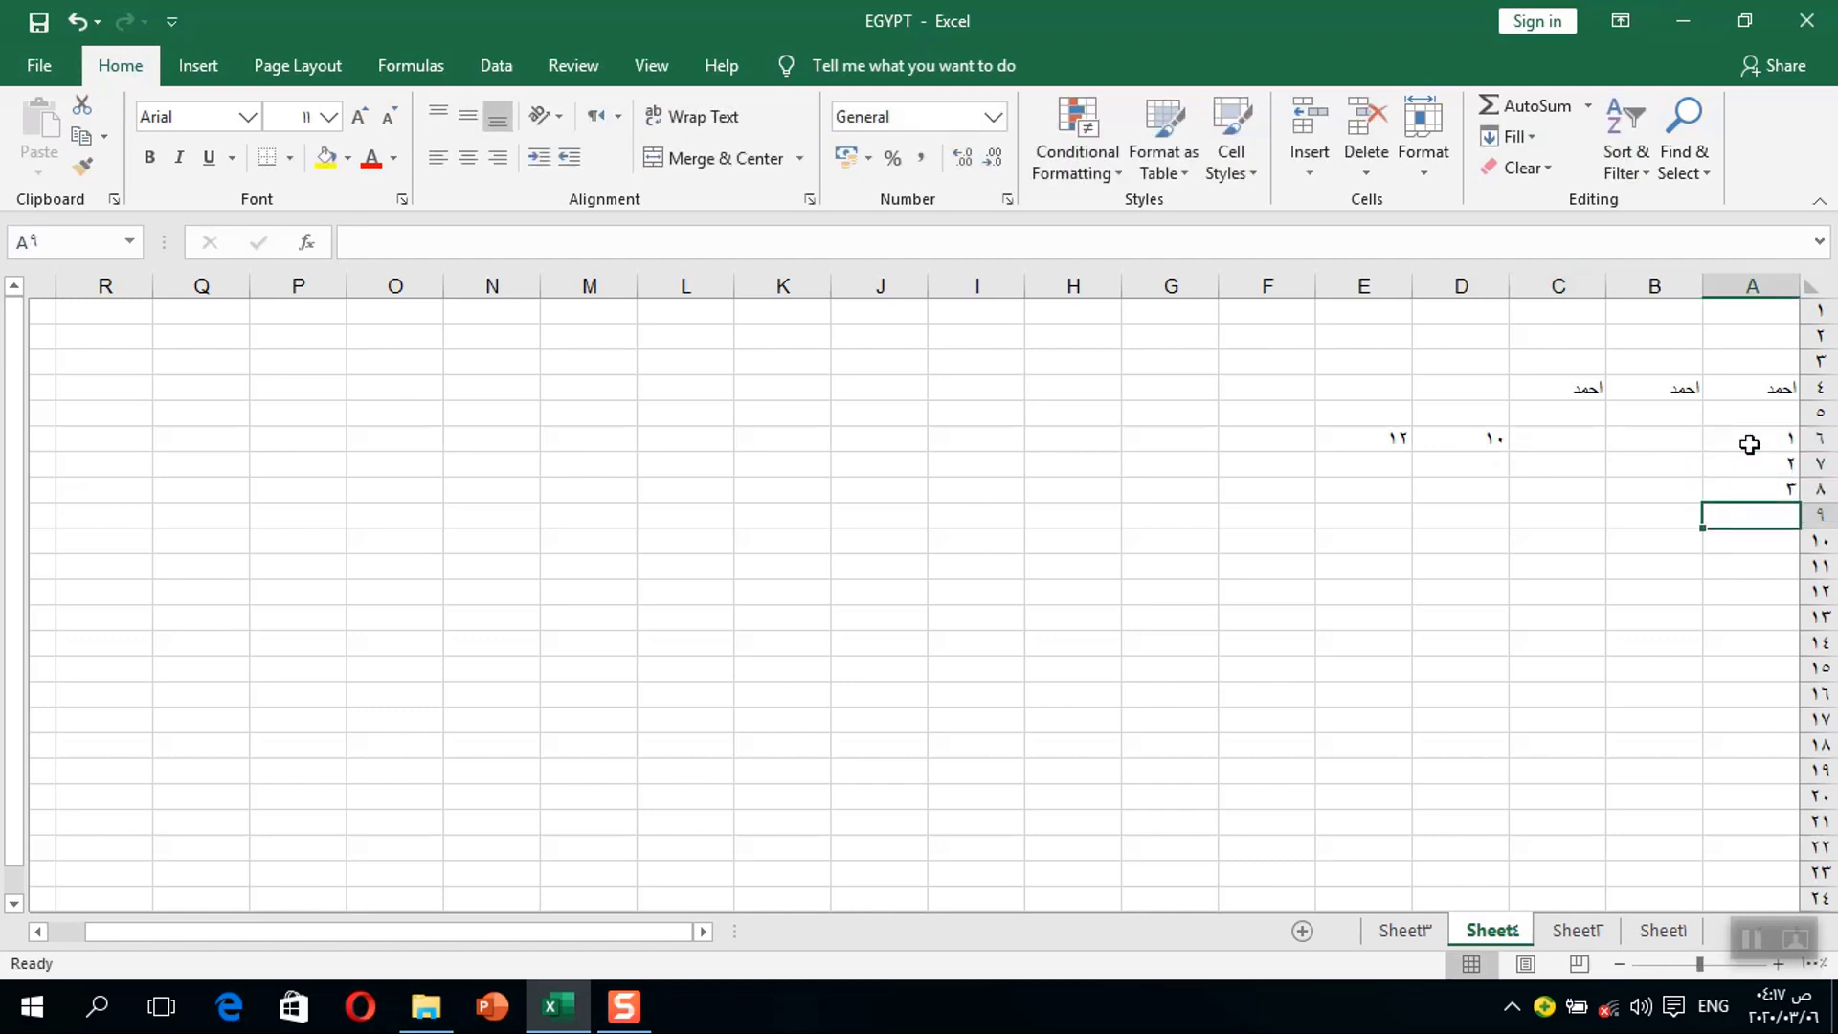
pyautogui.write('4')
pyautogui.press('Return')
pyautogui.write('5')
pyautogui.press('Return')
pyautogui.write('6')
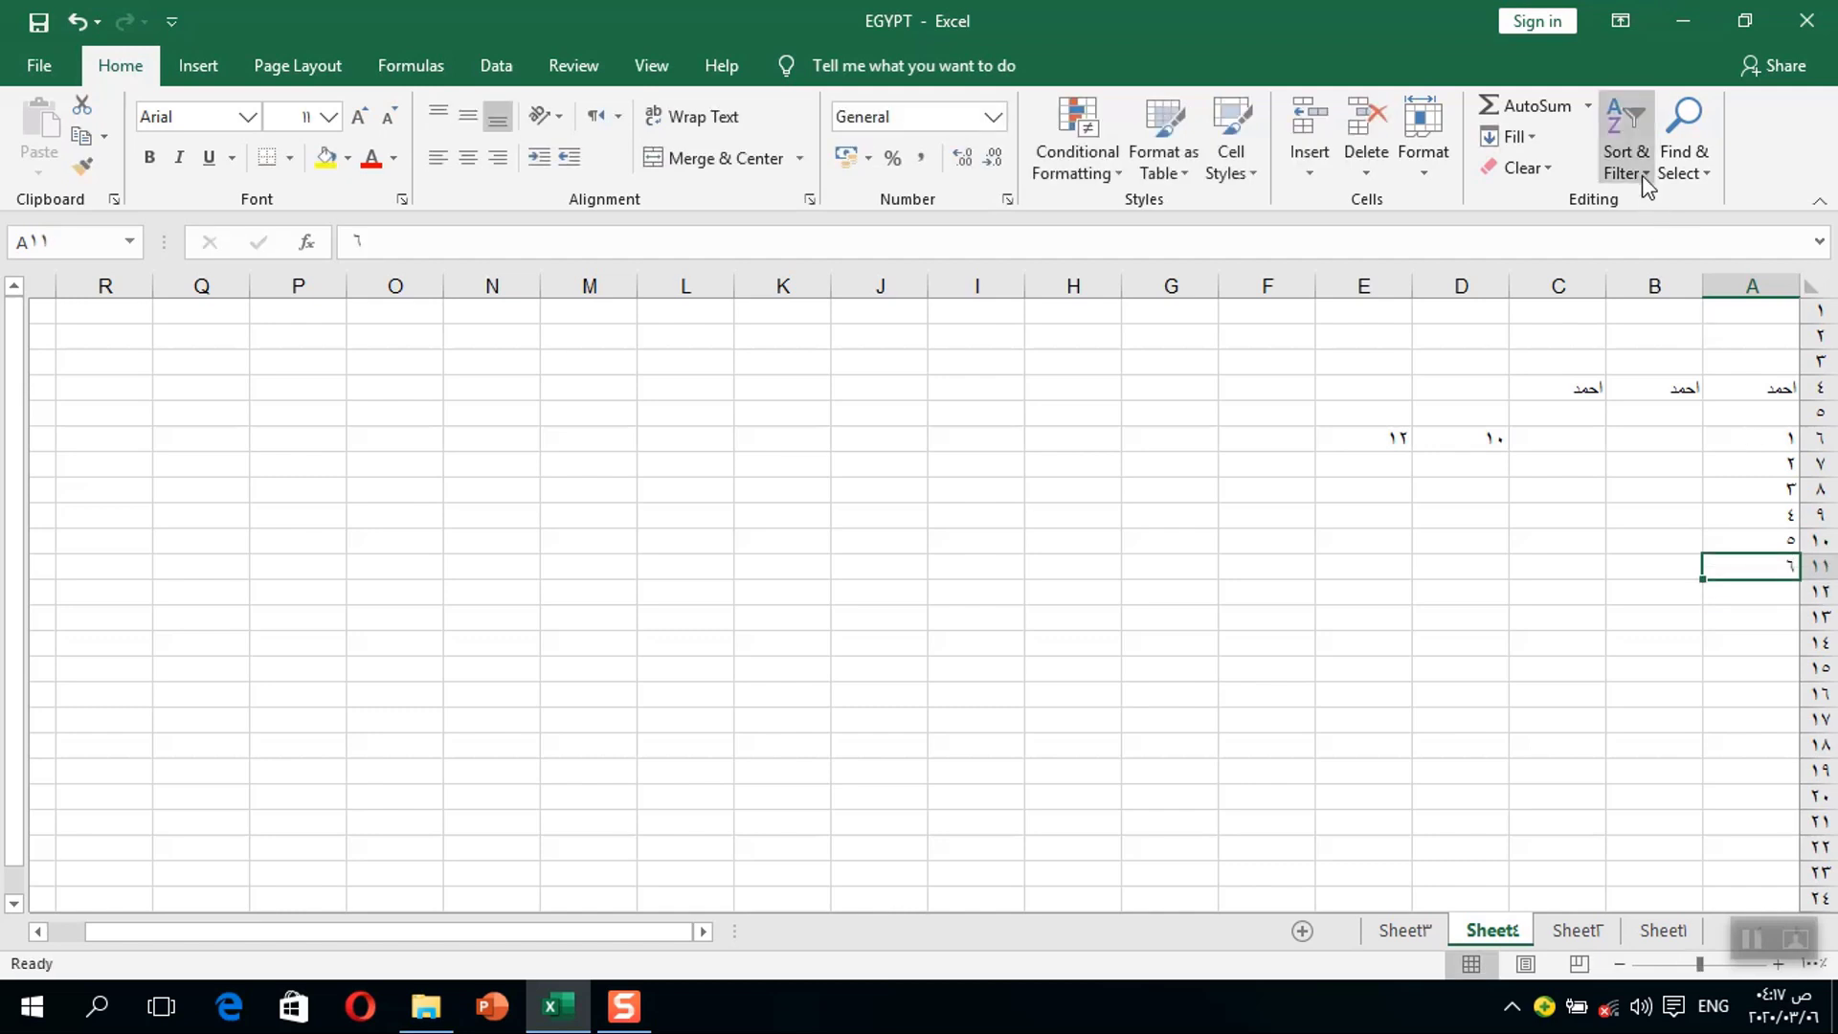
# - Sort the range A6:A11 from smallest to largest, and re-sort it from largest to smallest
pyautogui.moveTo(1784, 438); pyautogui.dragTo(1769, 570)
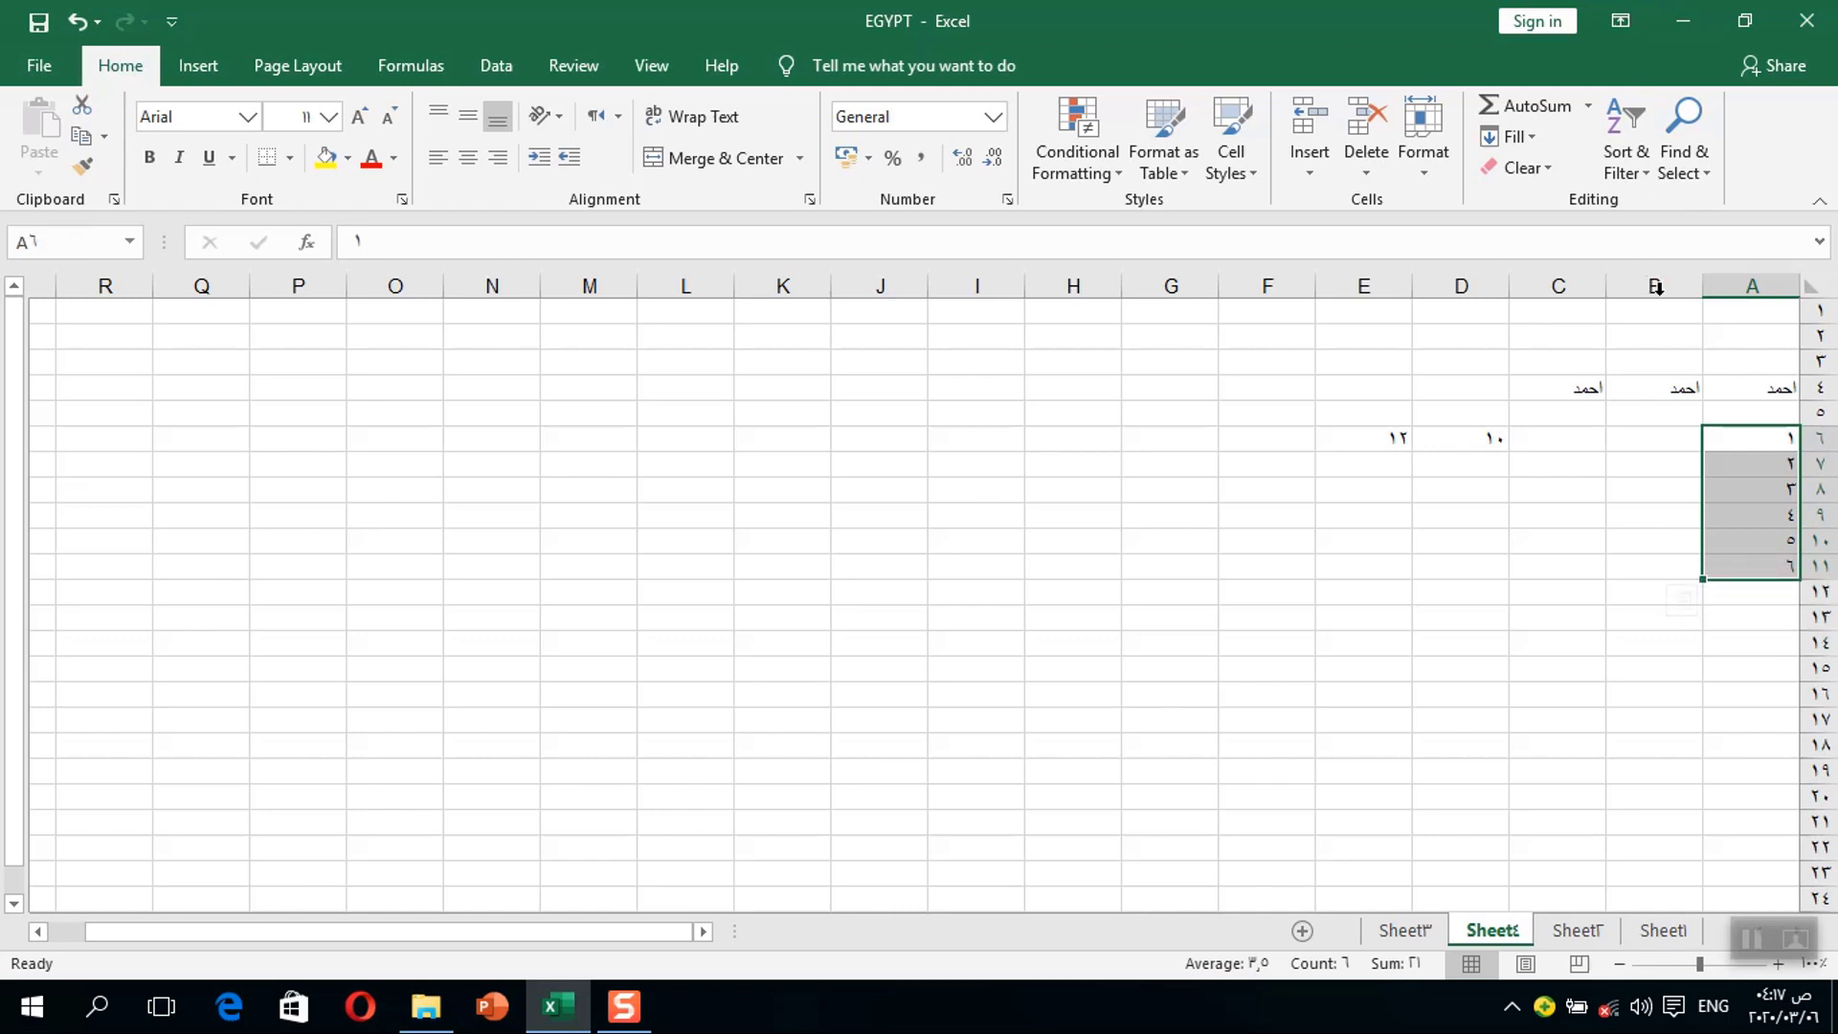
pyautogui.click(1639, 178)
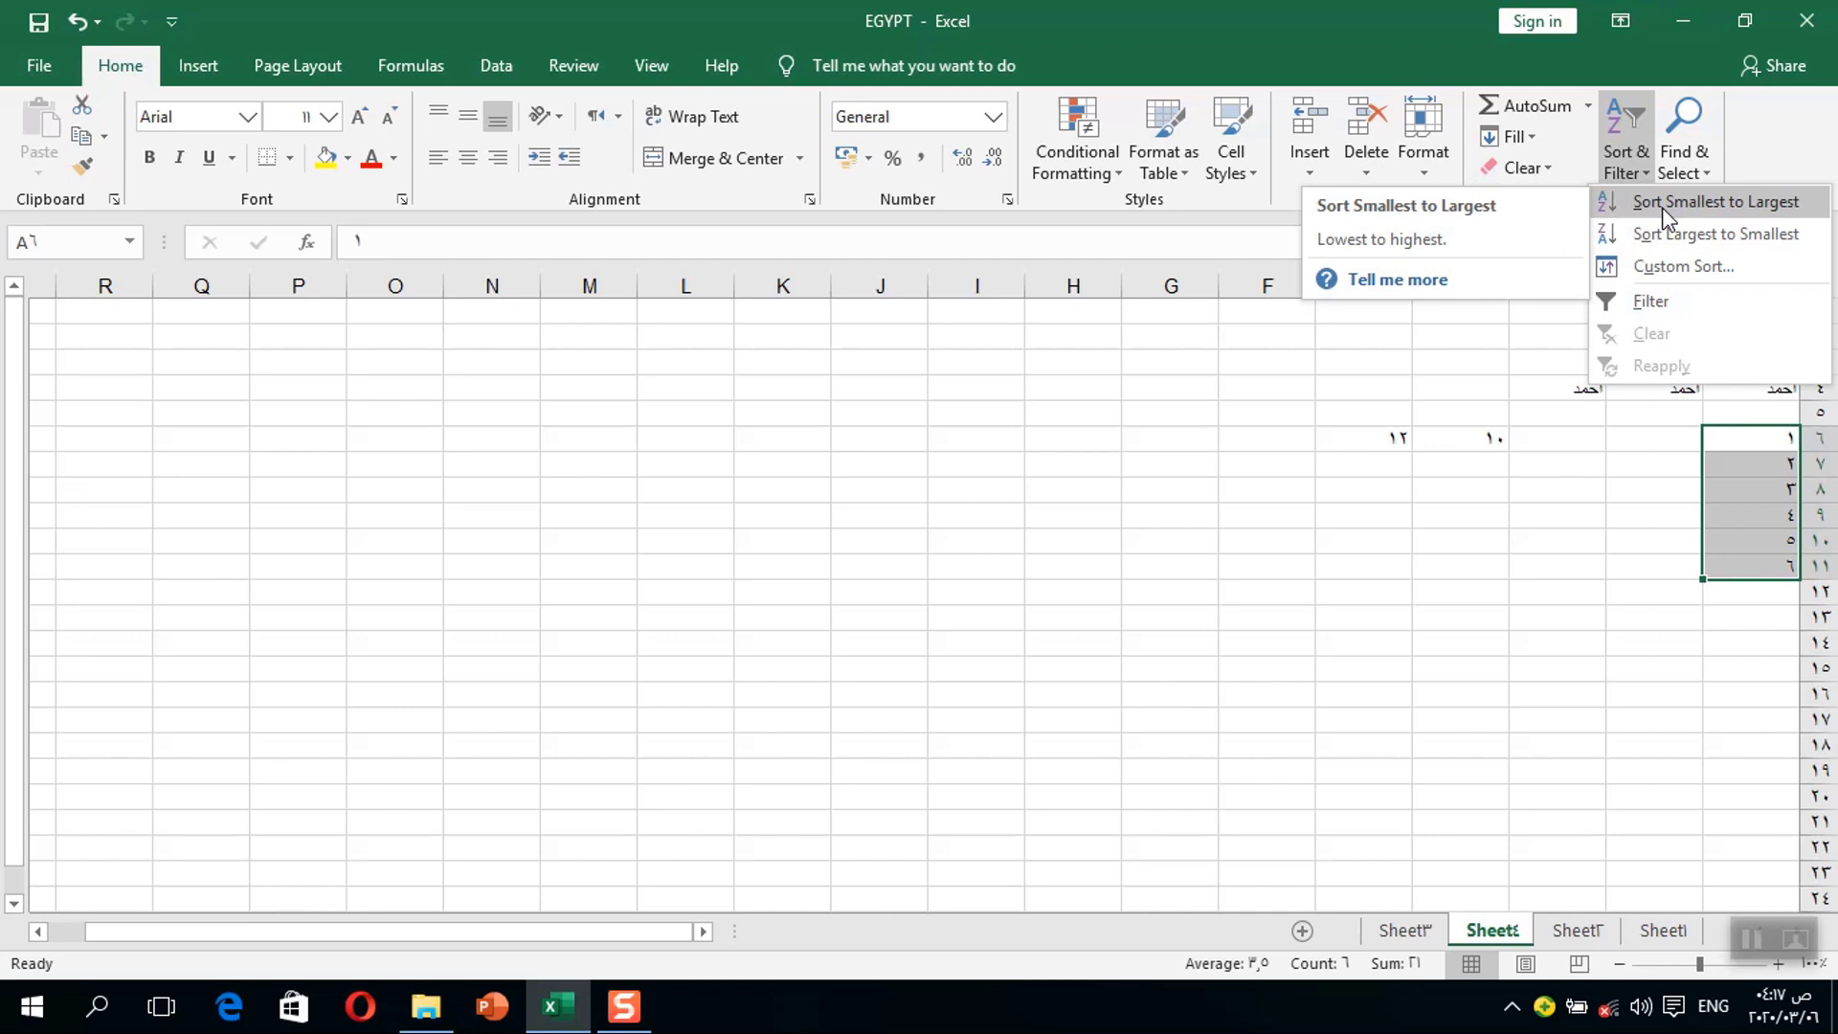
pyautogui.click(1665, 213)
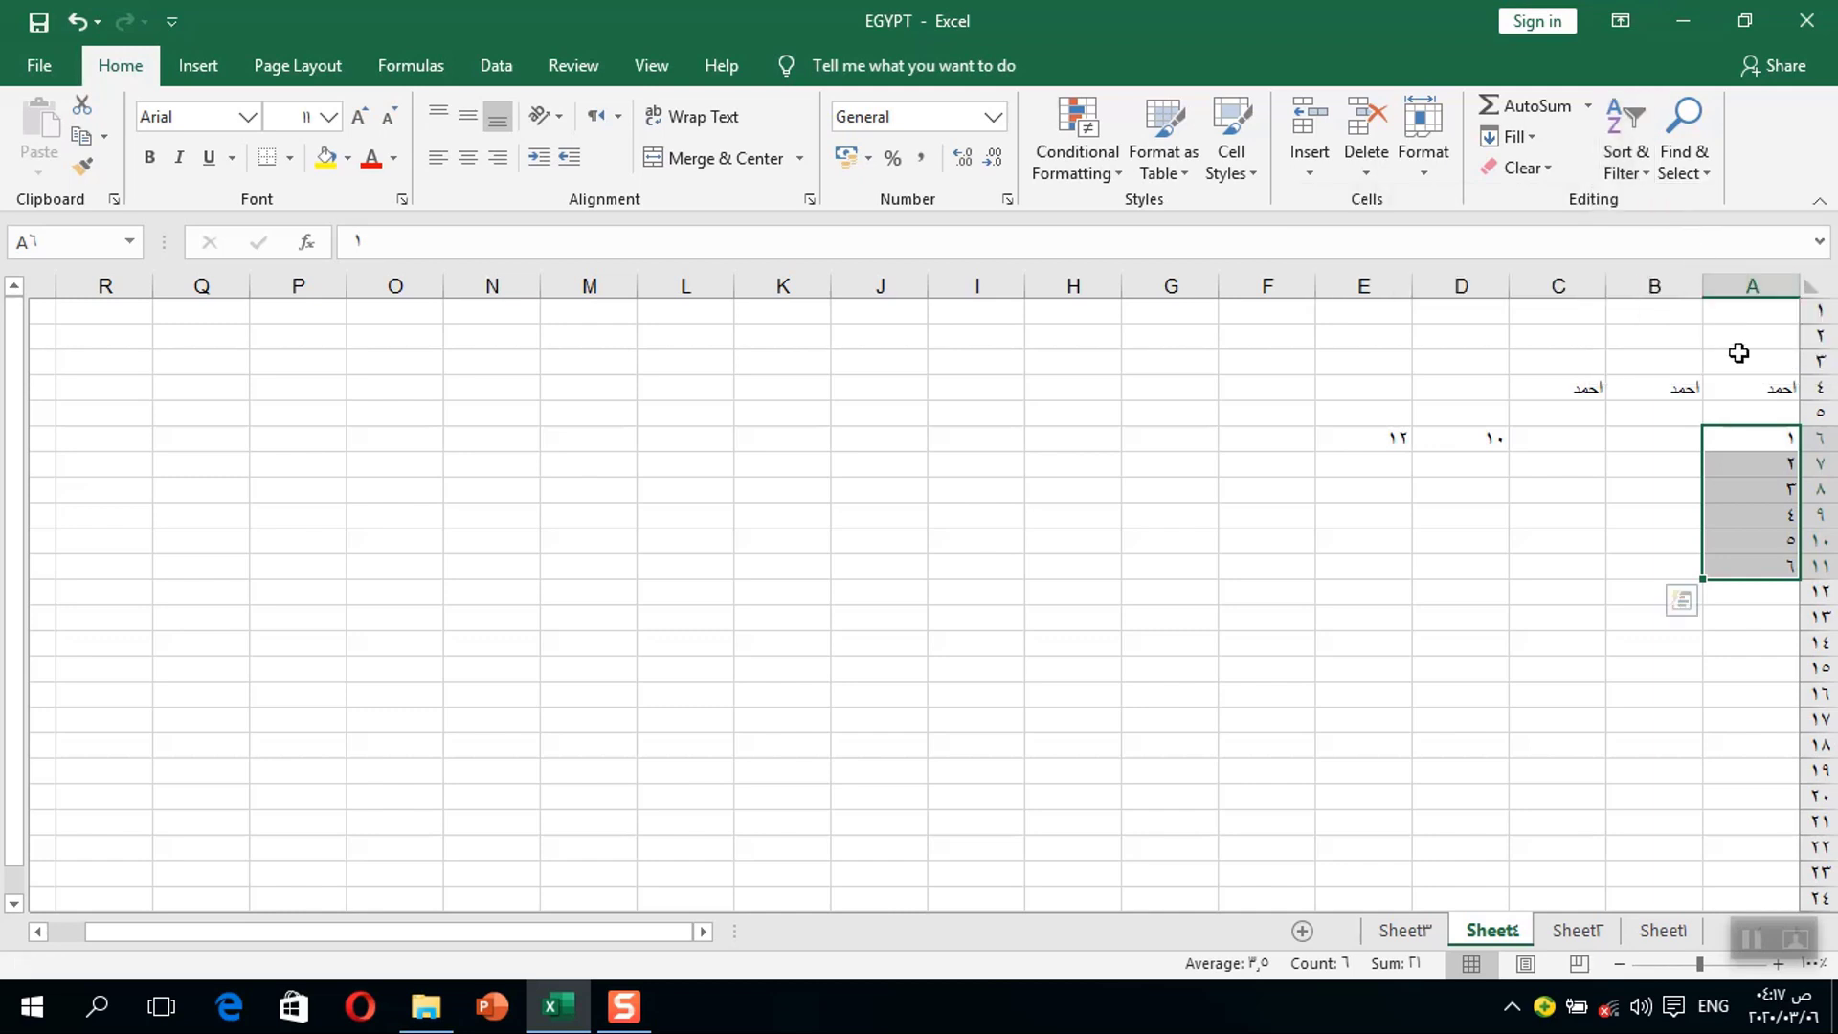
pyautogui.click(1639, 165)
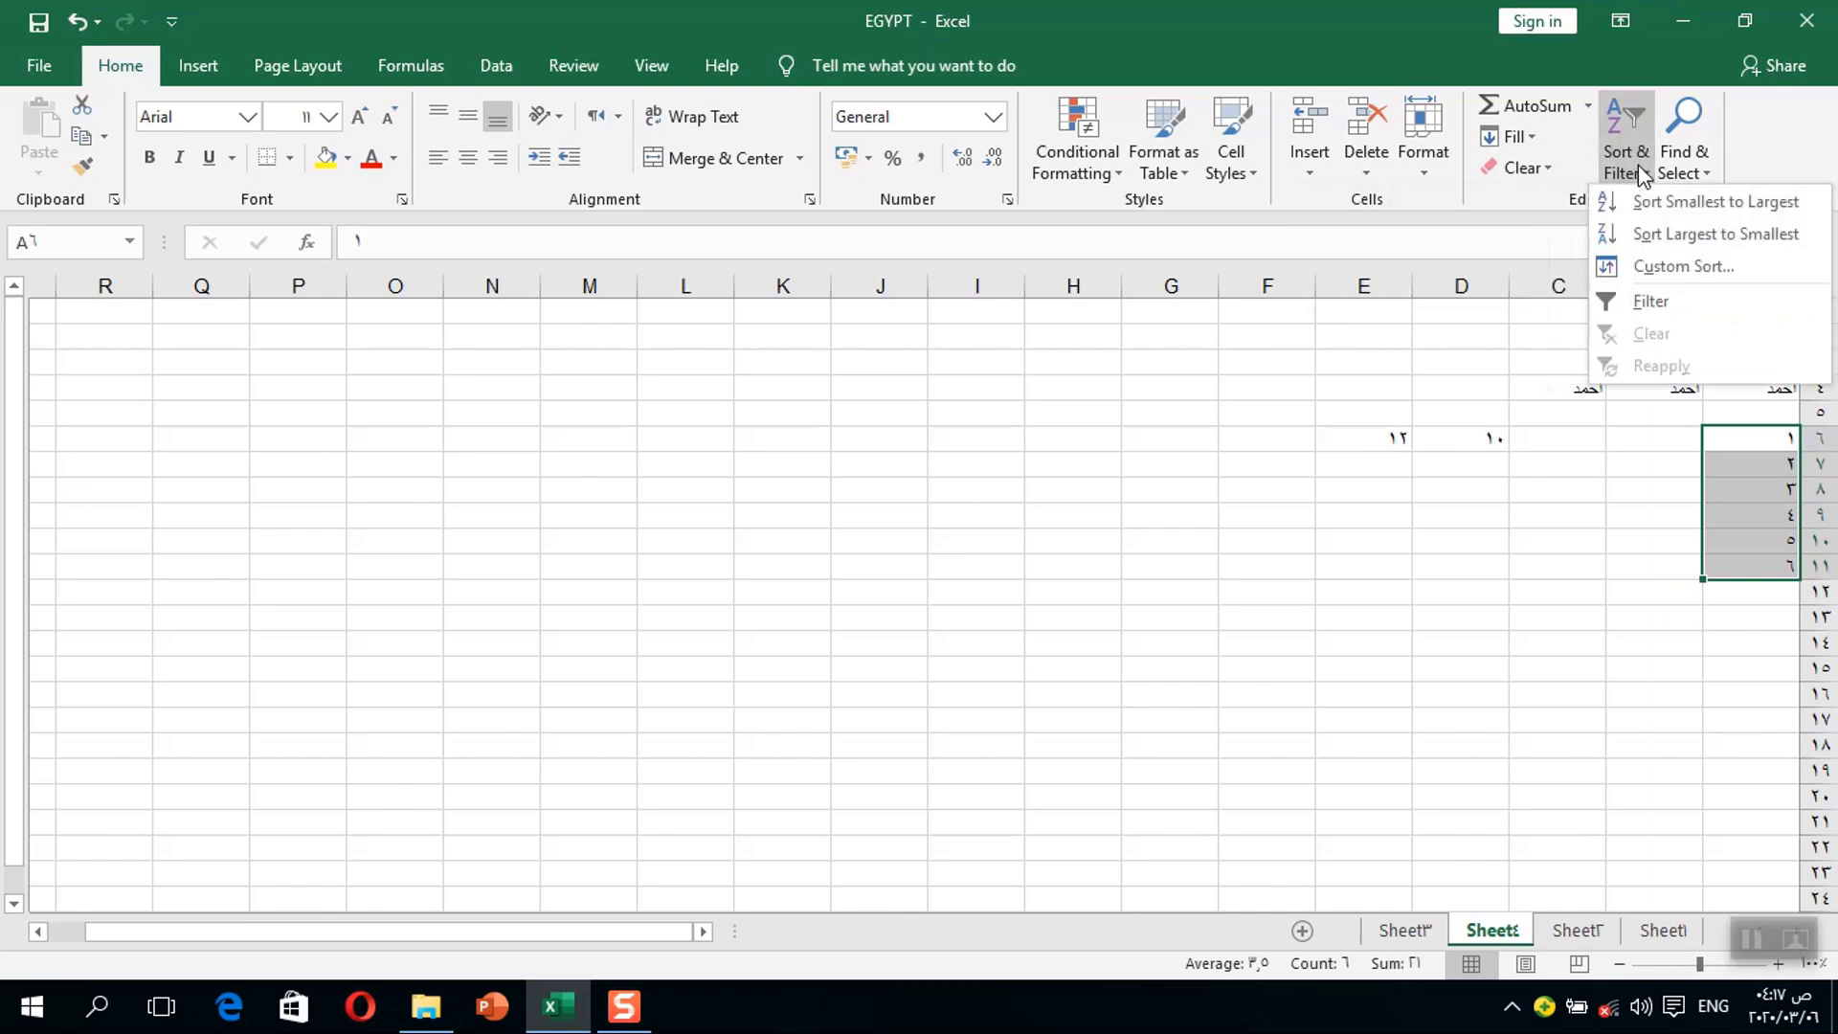
pyautogui.click(1674, 236)
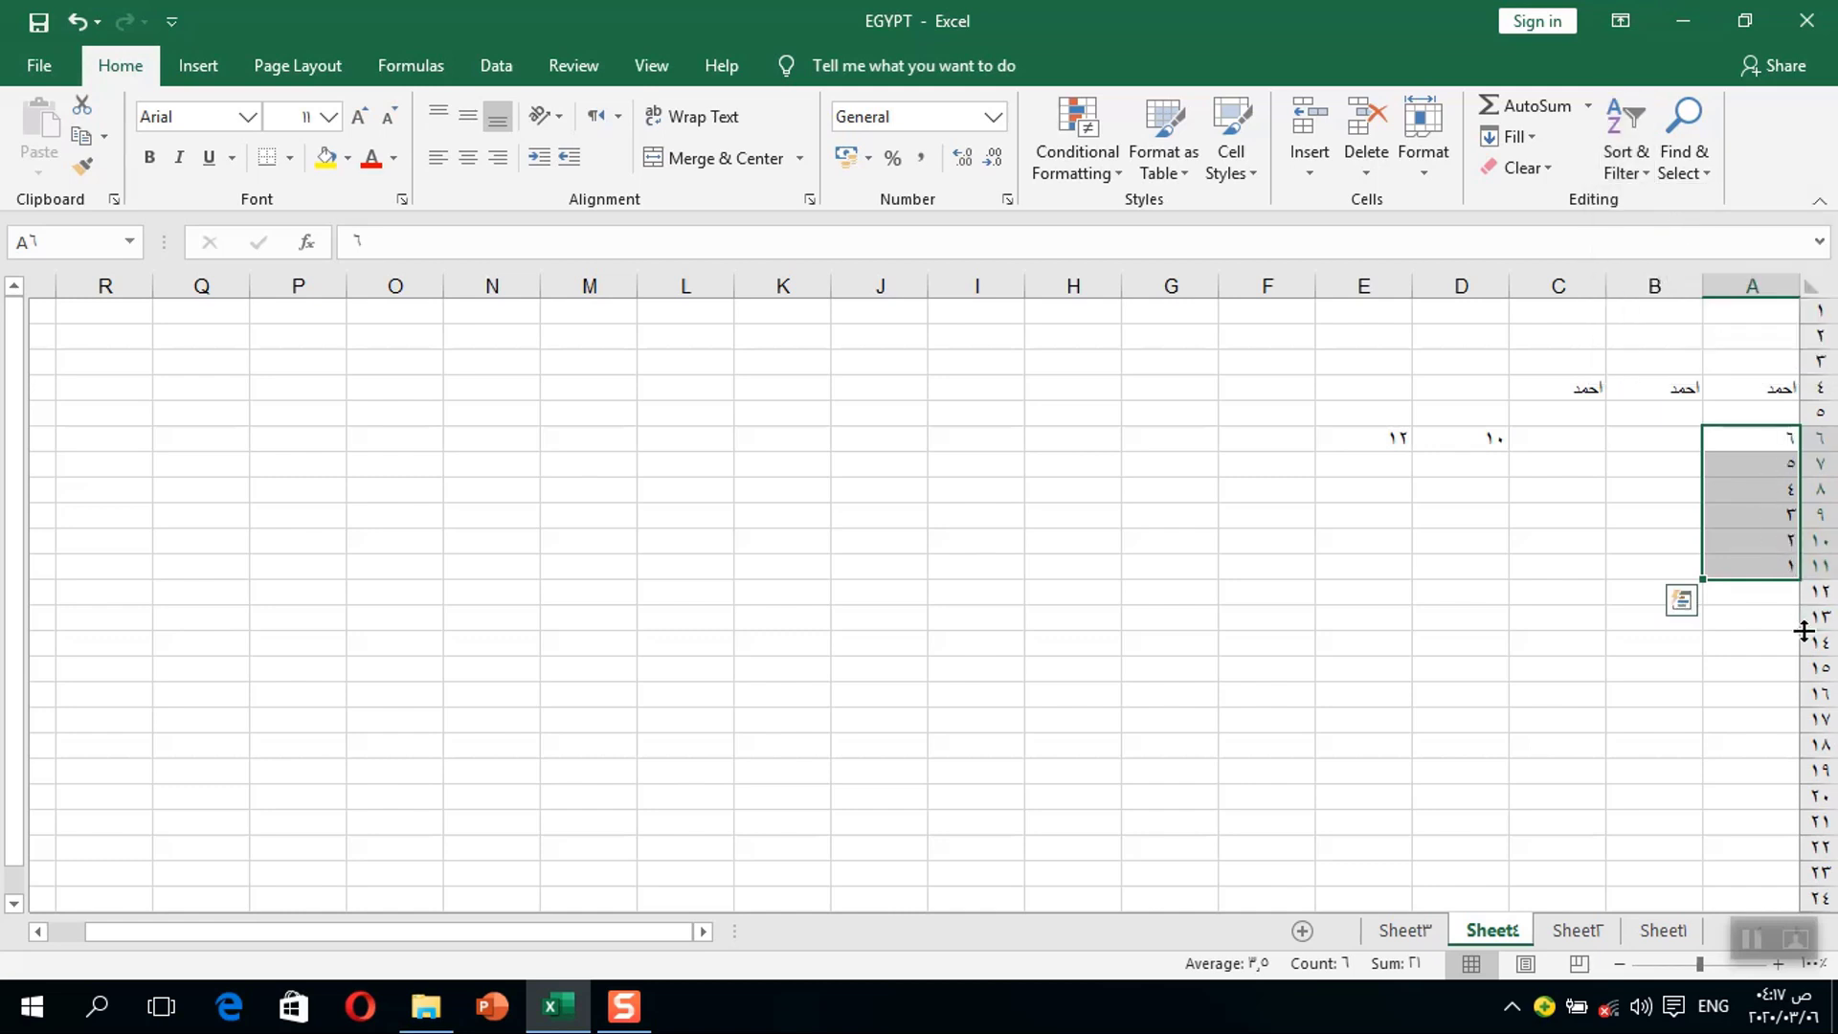
pyautogui.click(1624, 165)
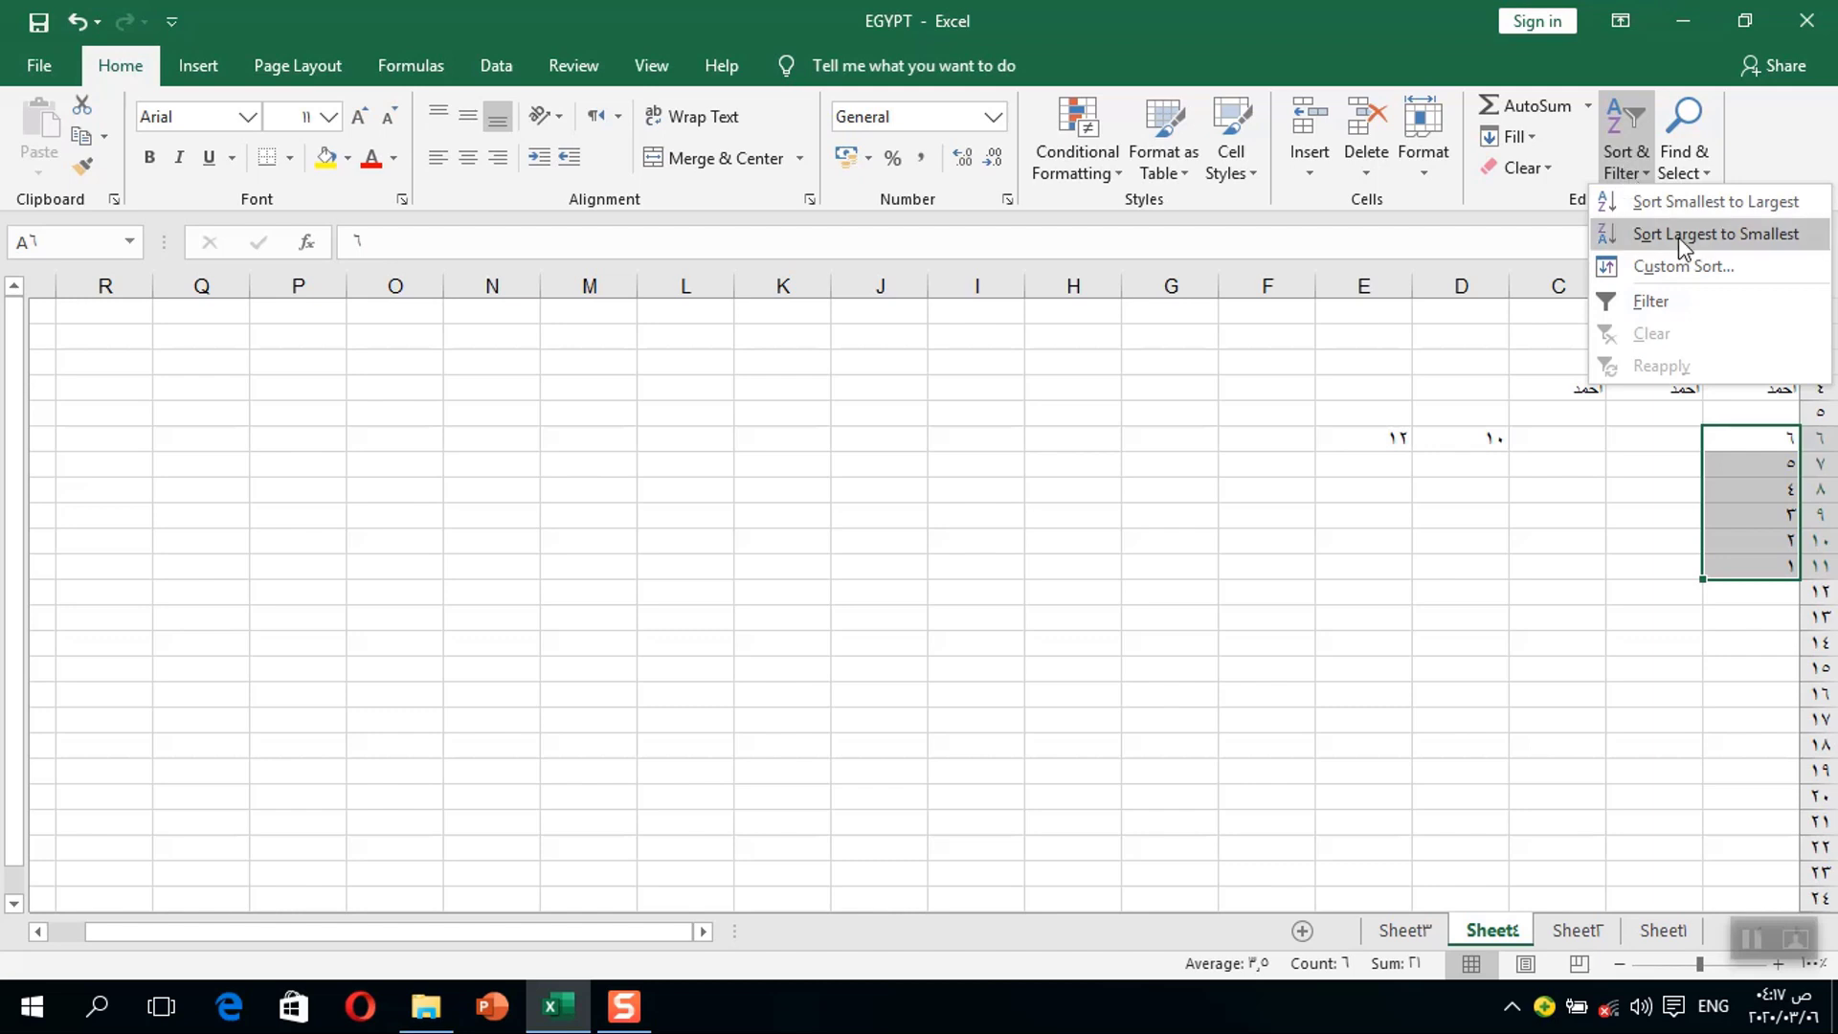
# - Look over the Find & Select options, open Find and run a Find All search with the input language switched to Arabic
pyautogui.click(1702, 170)
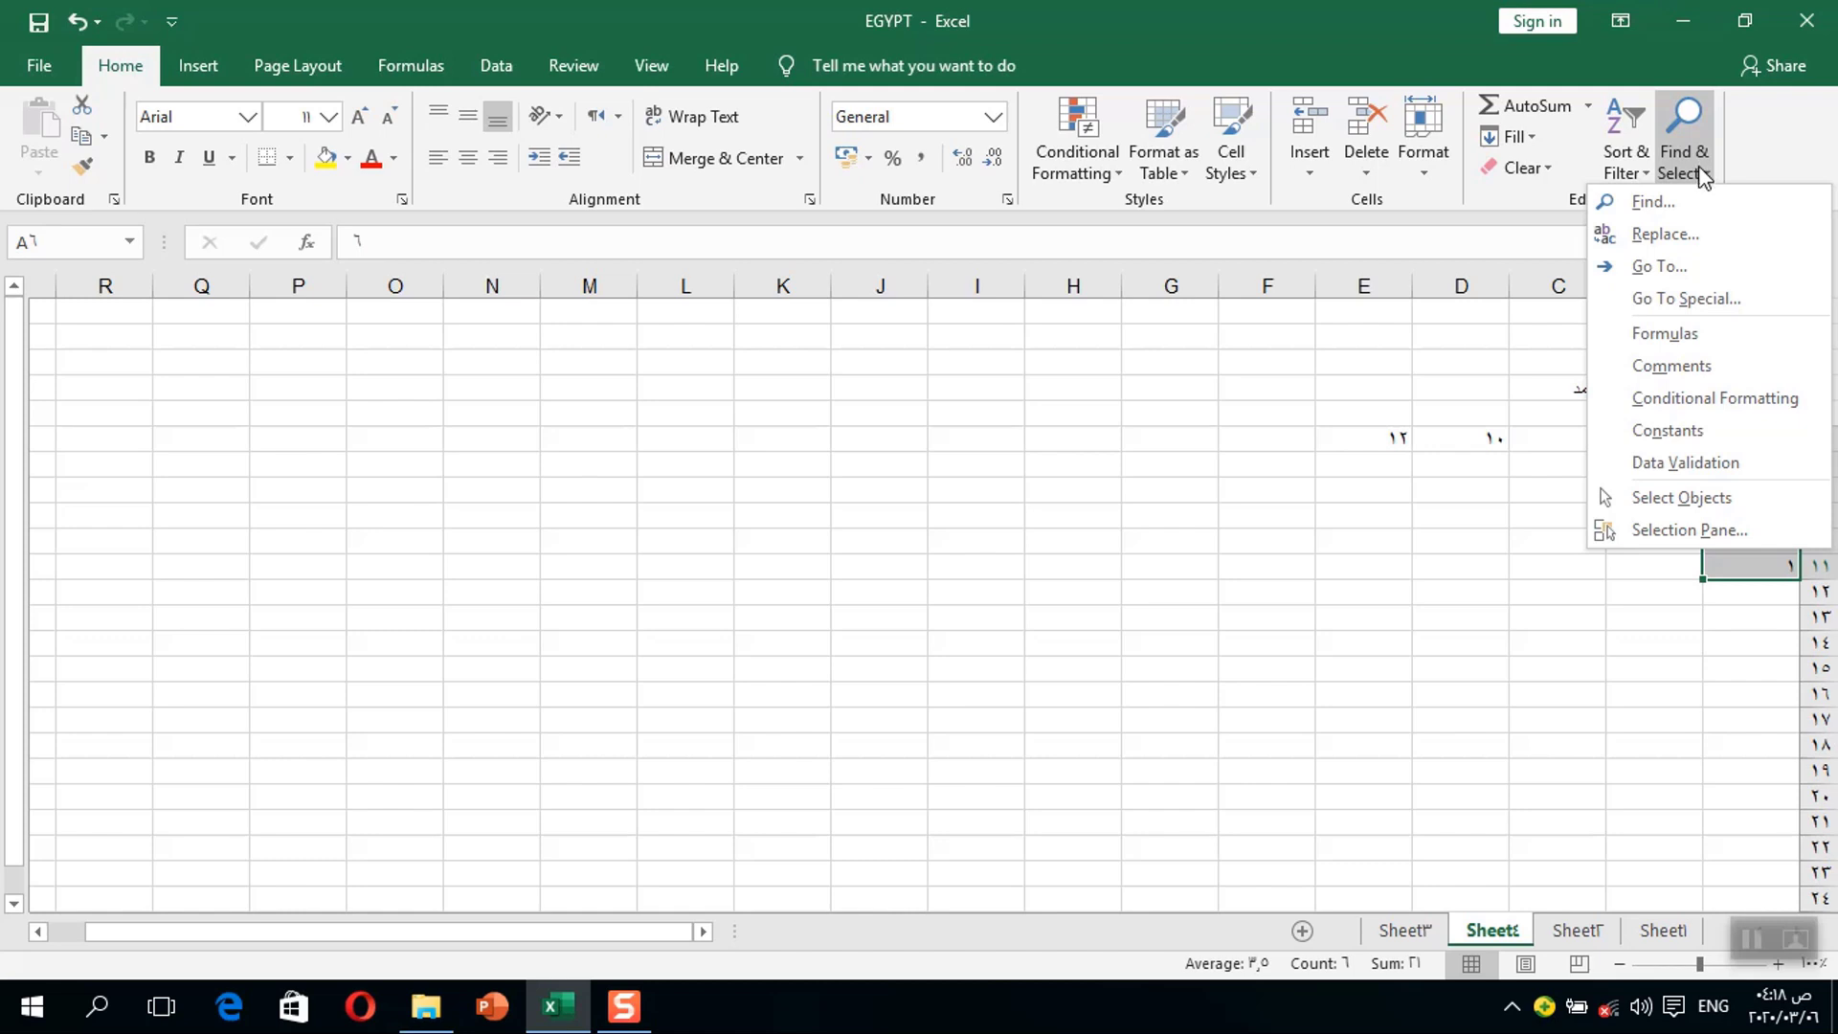
pyautogui.press('Escape')
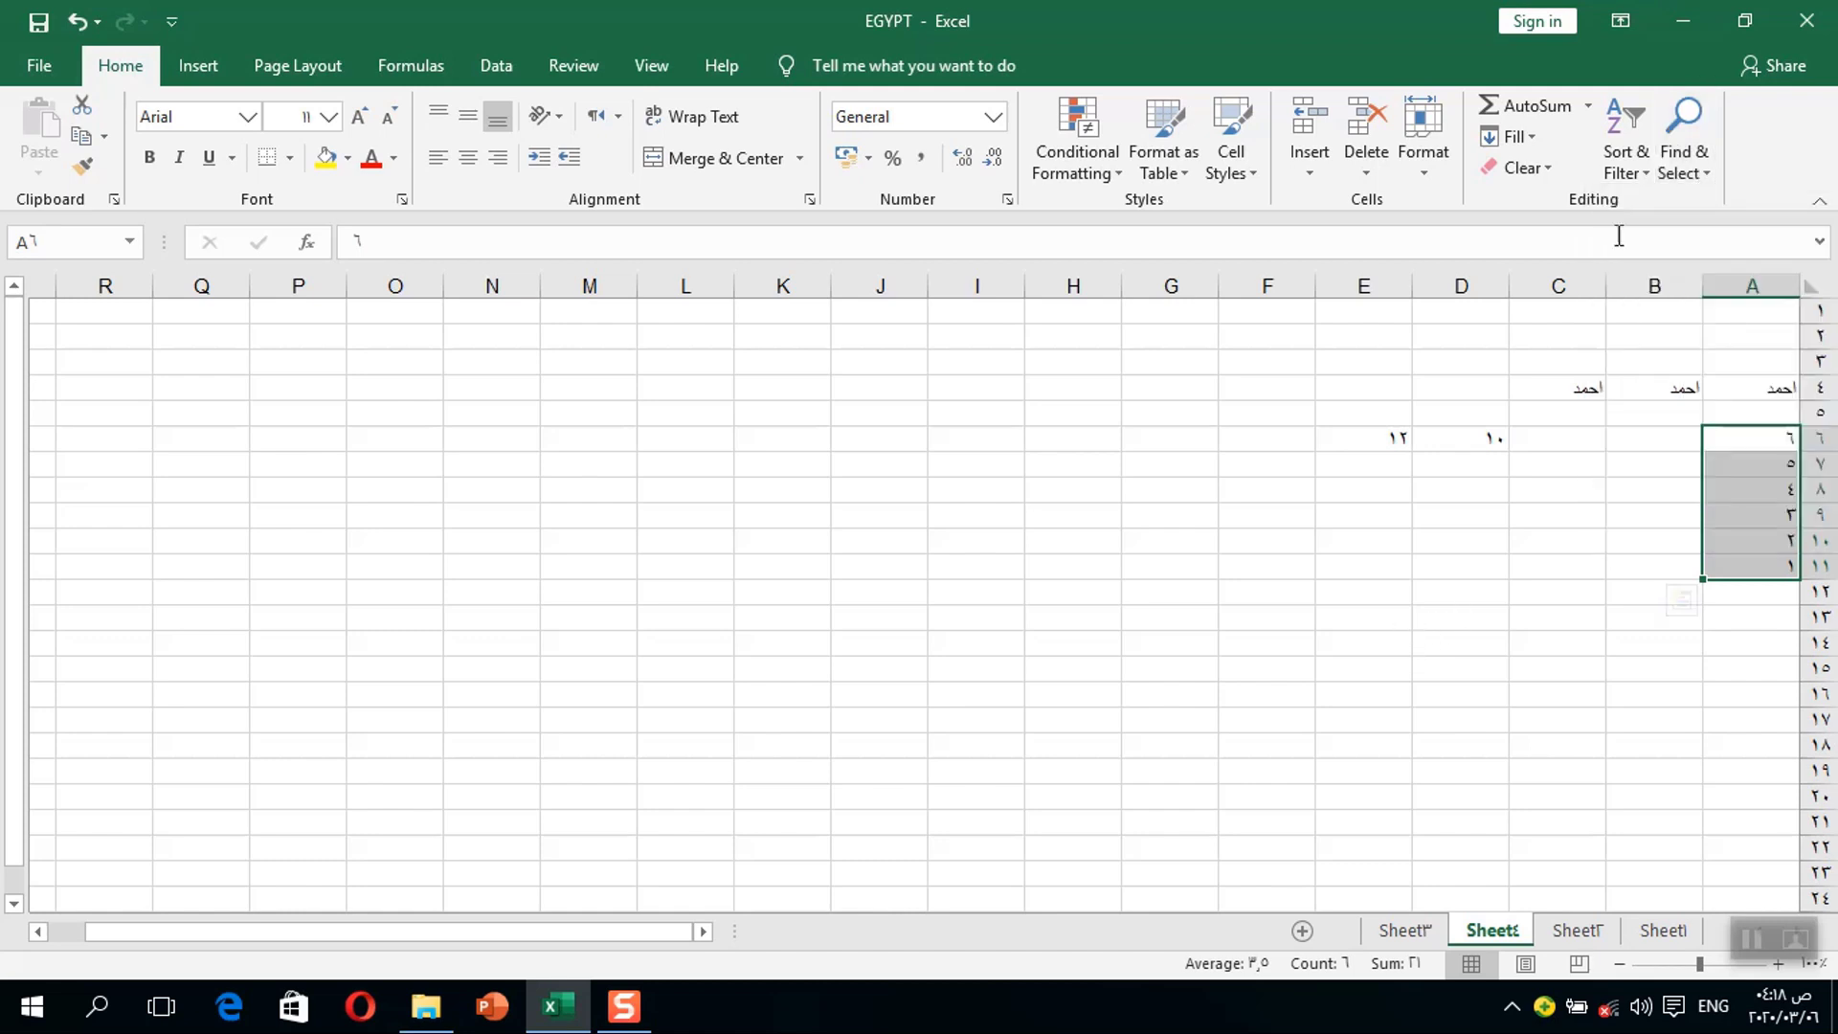
pyautogui.click(1702, 172)
pyautogui.press('Escape')
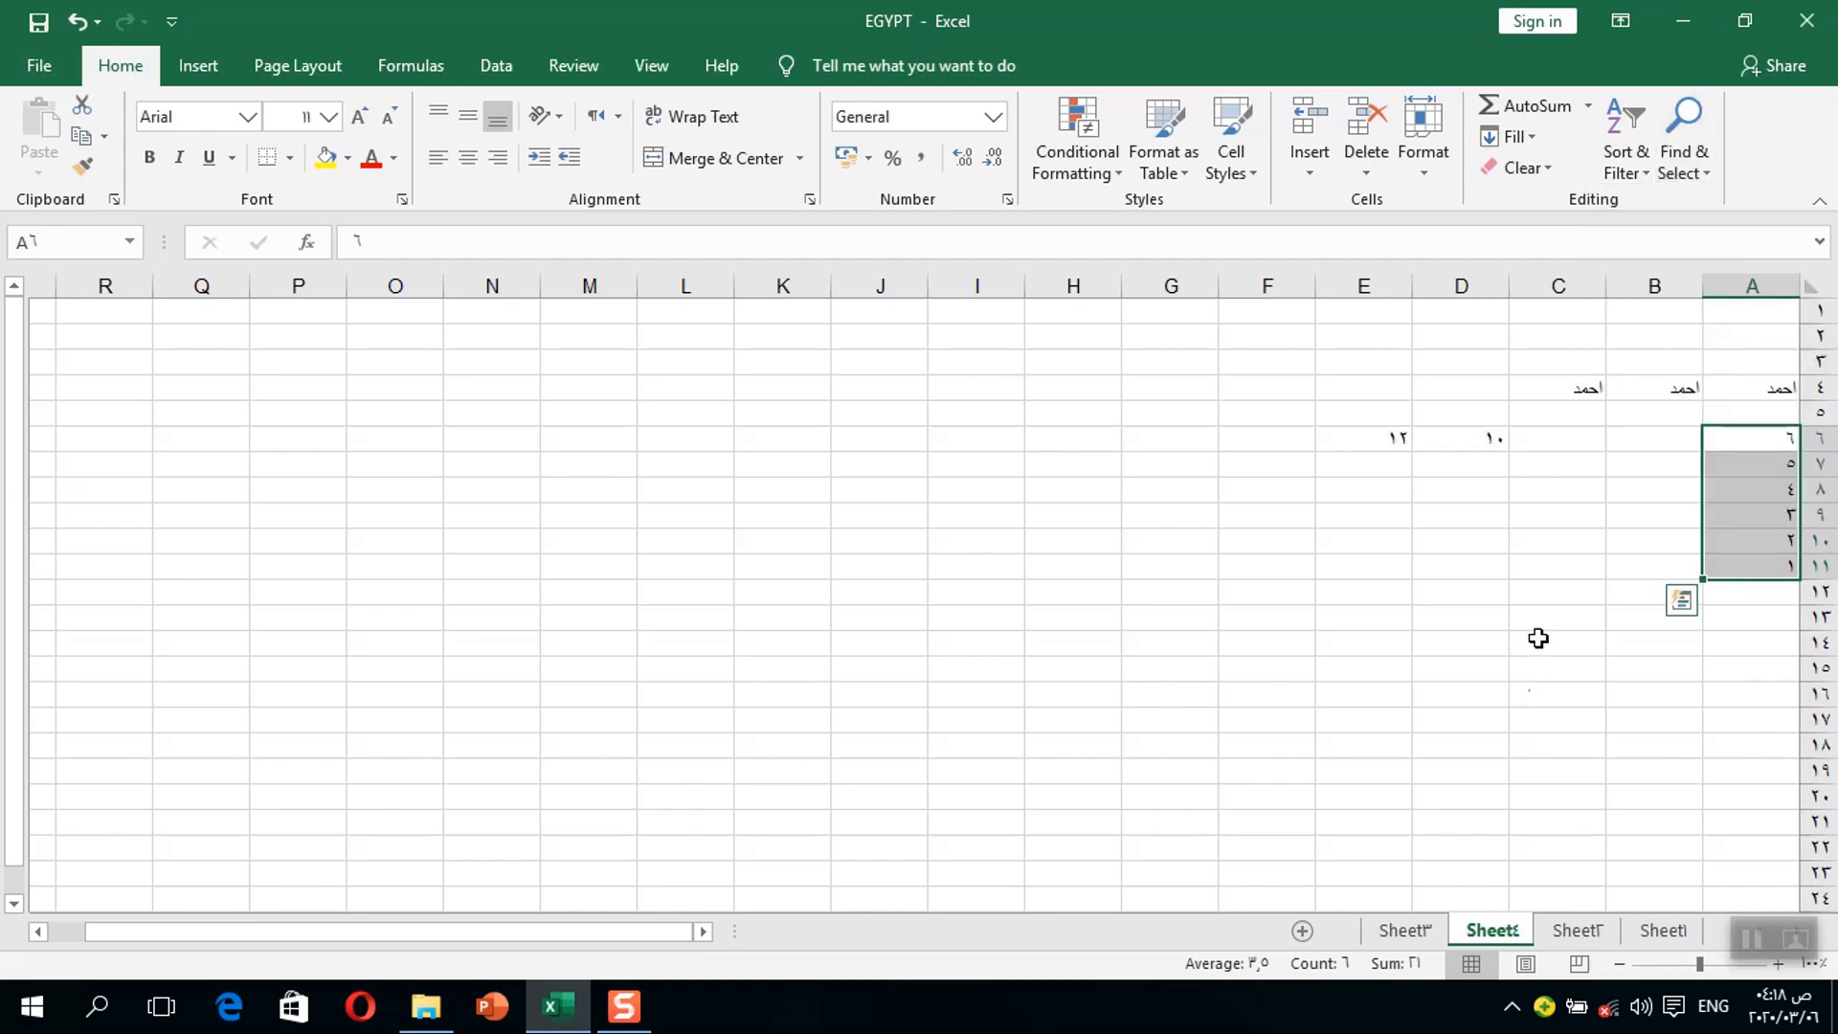
pyautogui.click(1704, 175)
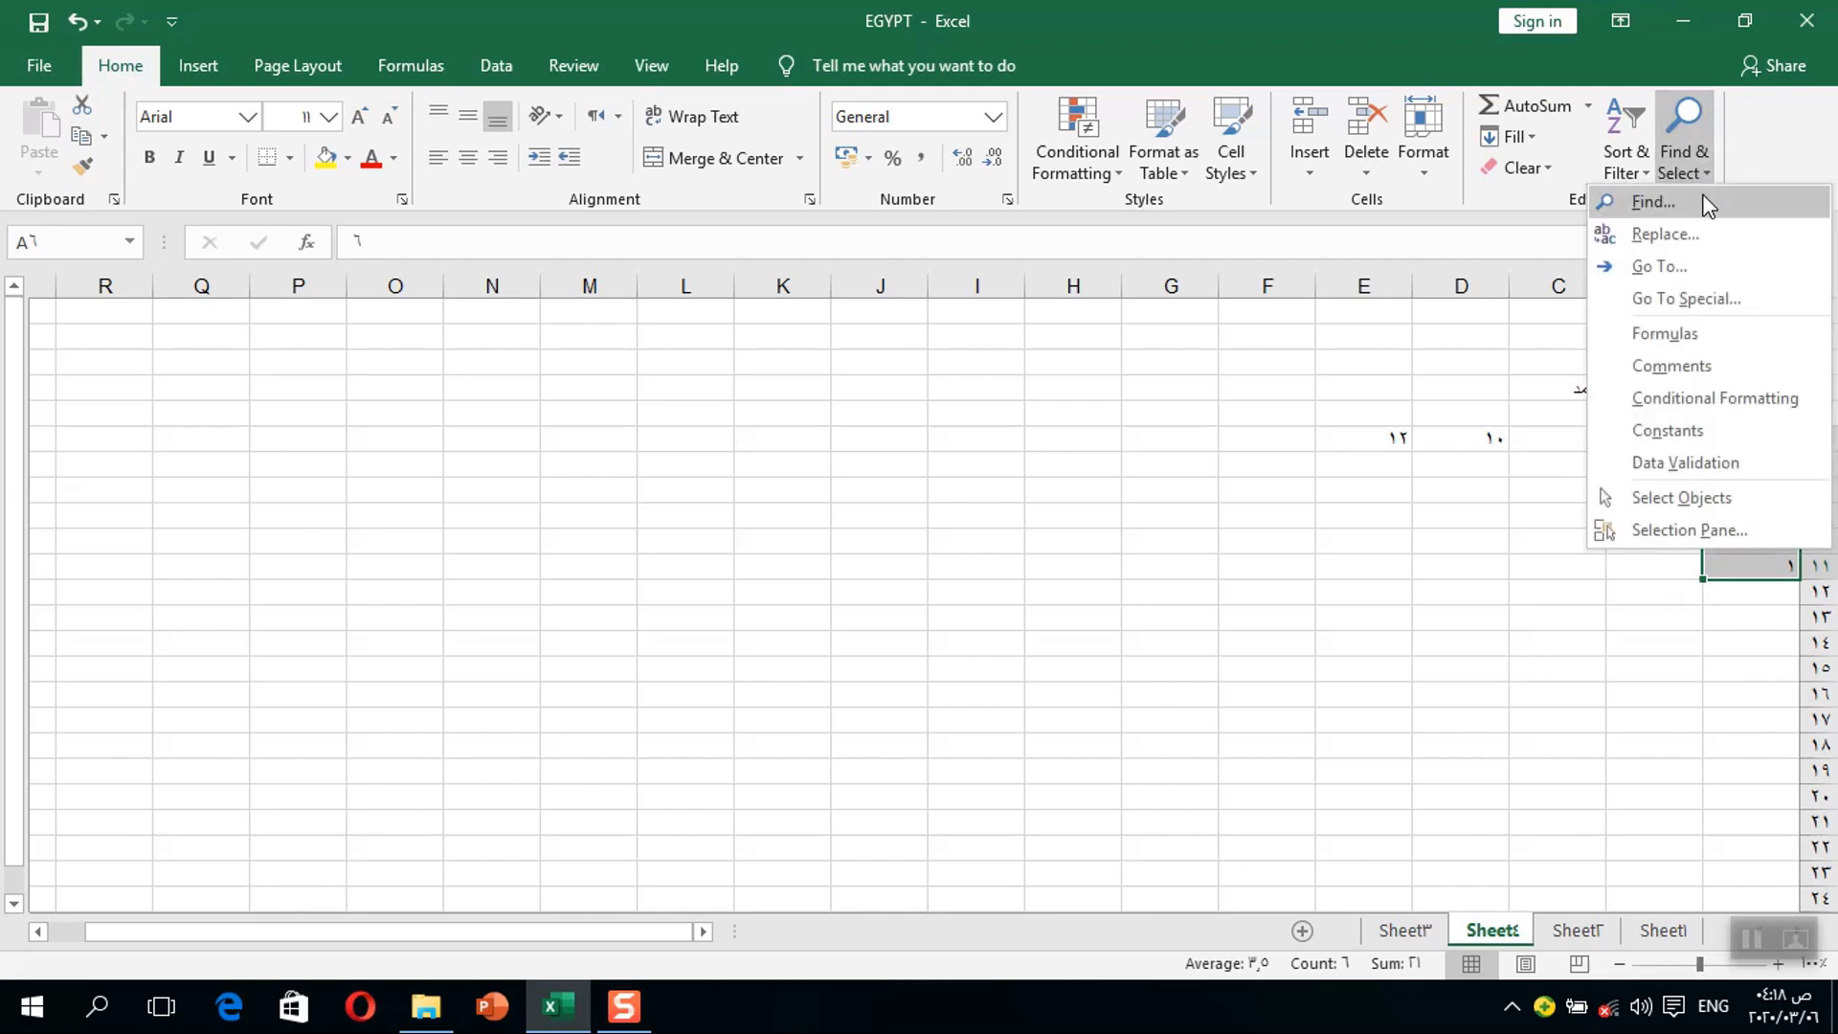
pyautogui.click(1653, 202)
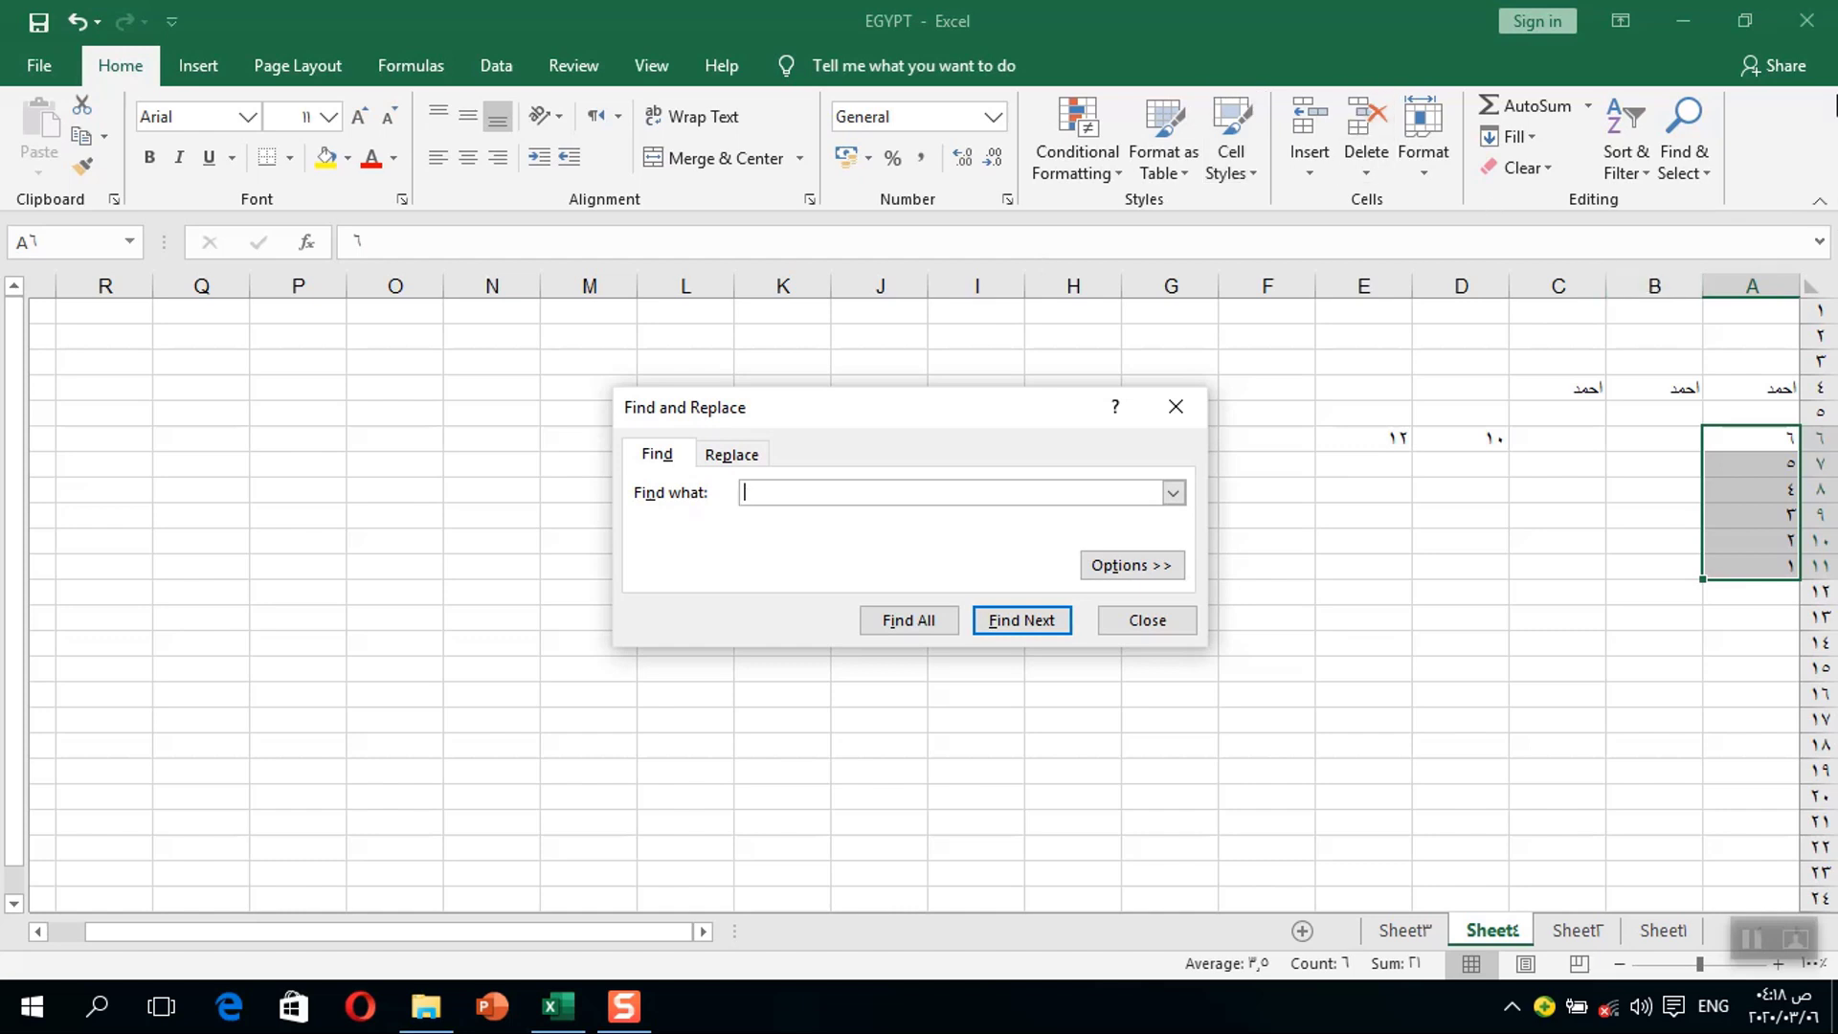
pyautogui.hotkey('alt', 'shift')
pyautogui.click(905, 623)
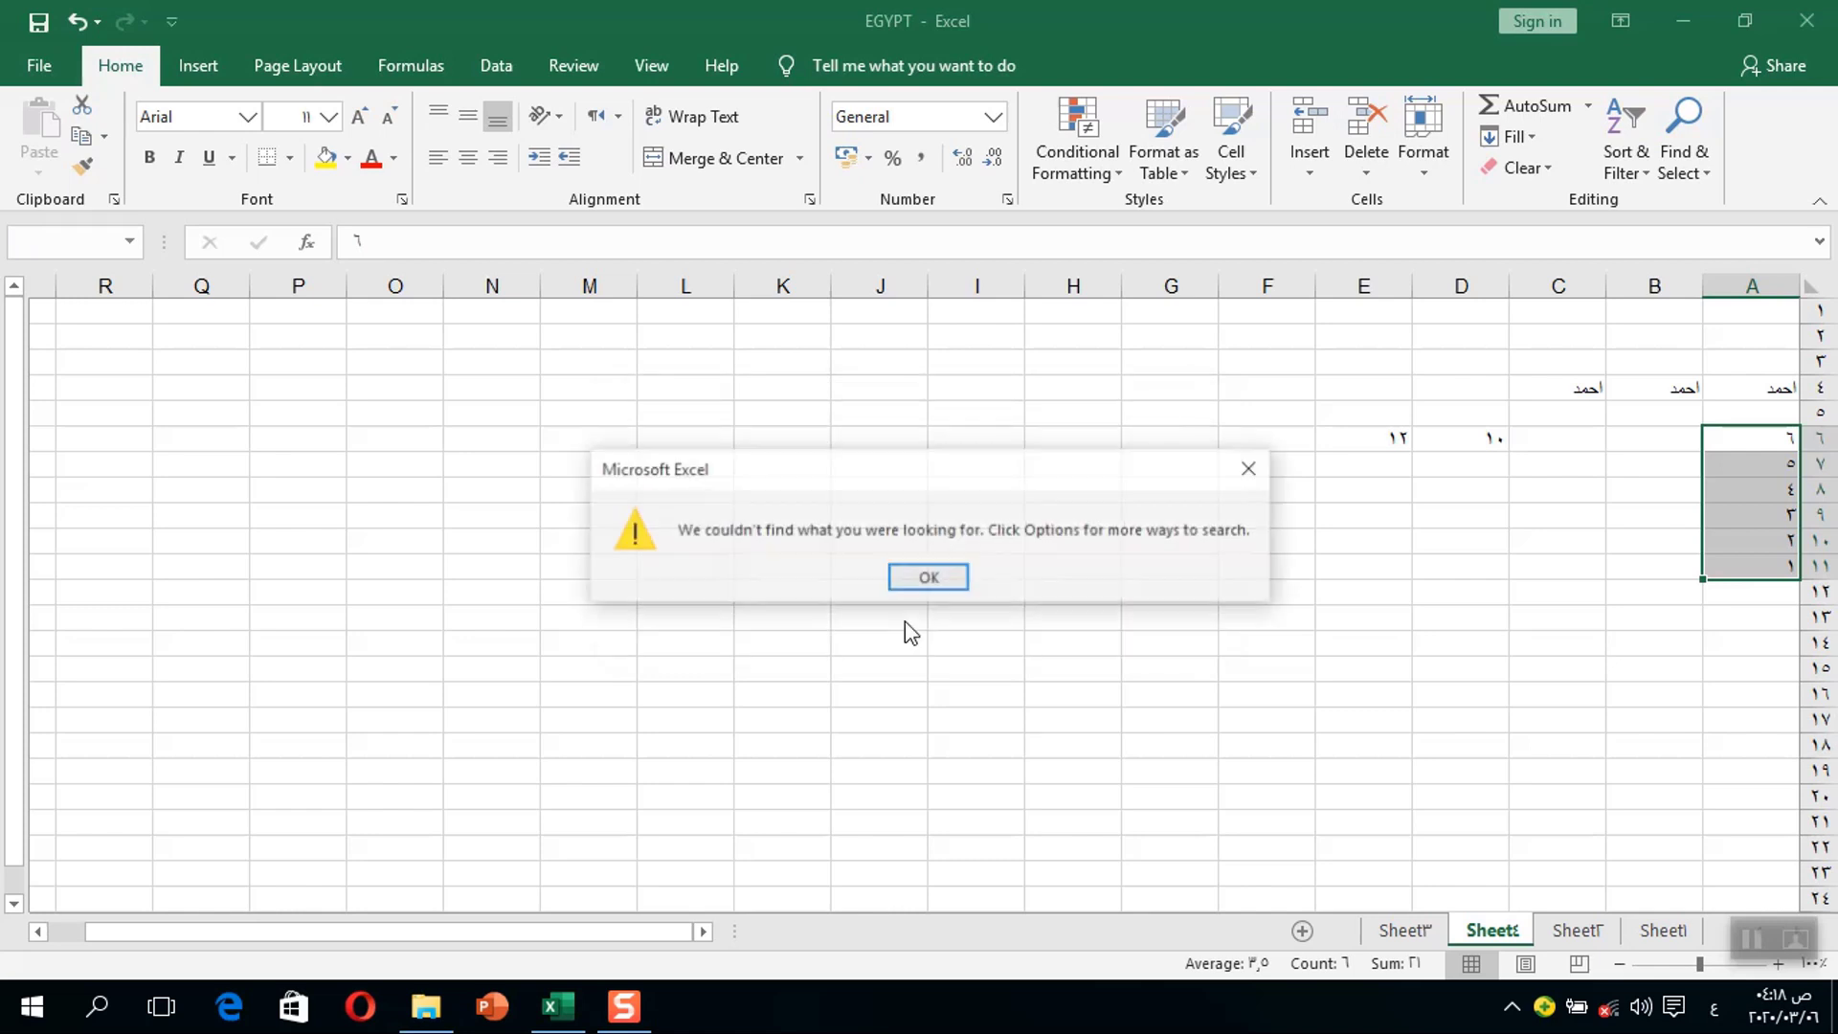
# - Try finding the entered name again with Find Next while A6:A11 is selected, and close Find and Replace
pyautogui.click(929, 578)
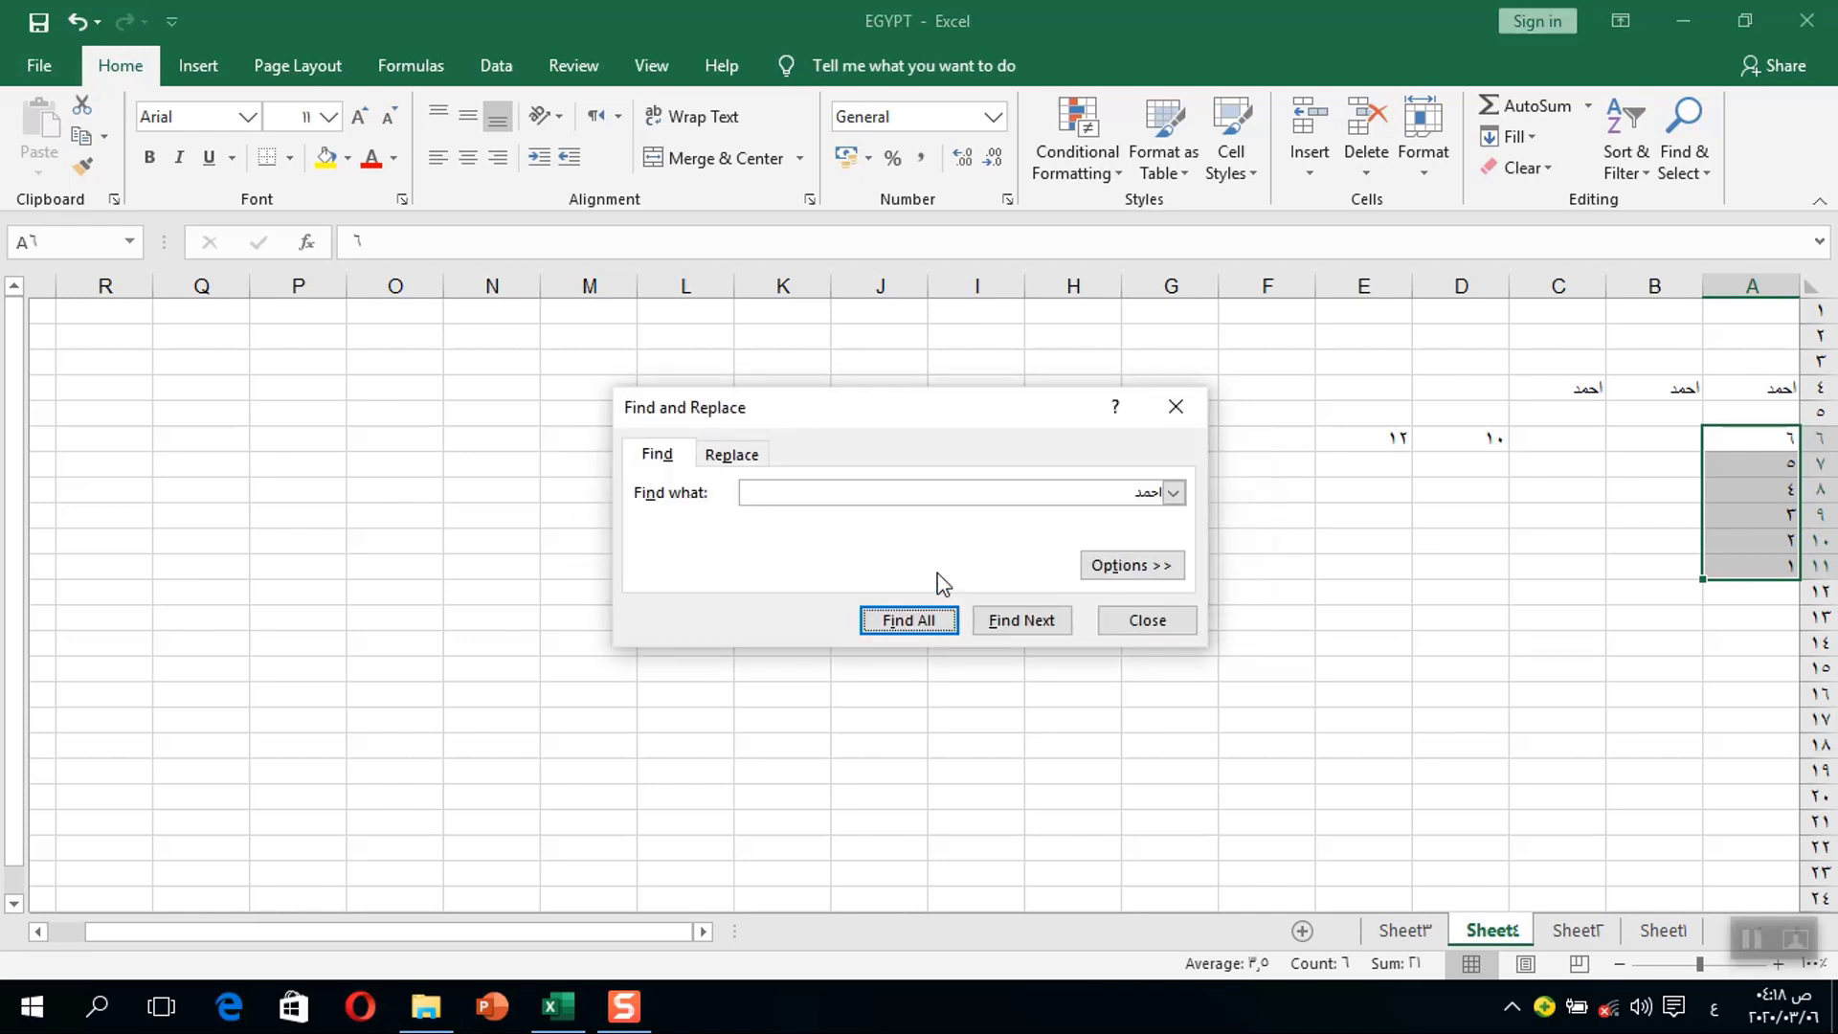
pyautogui.click(1017, 620)
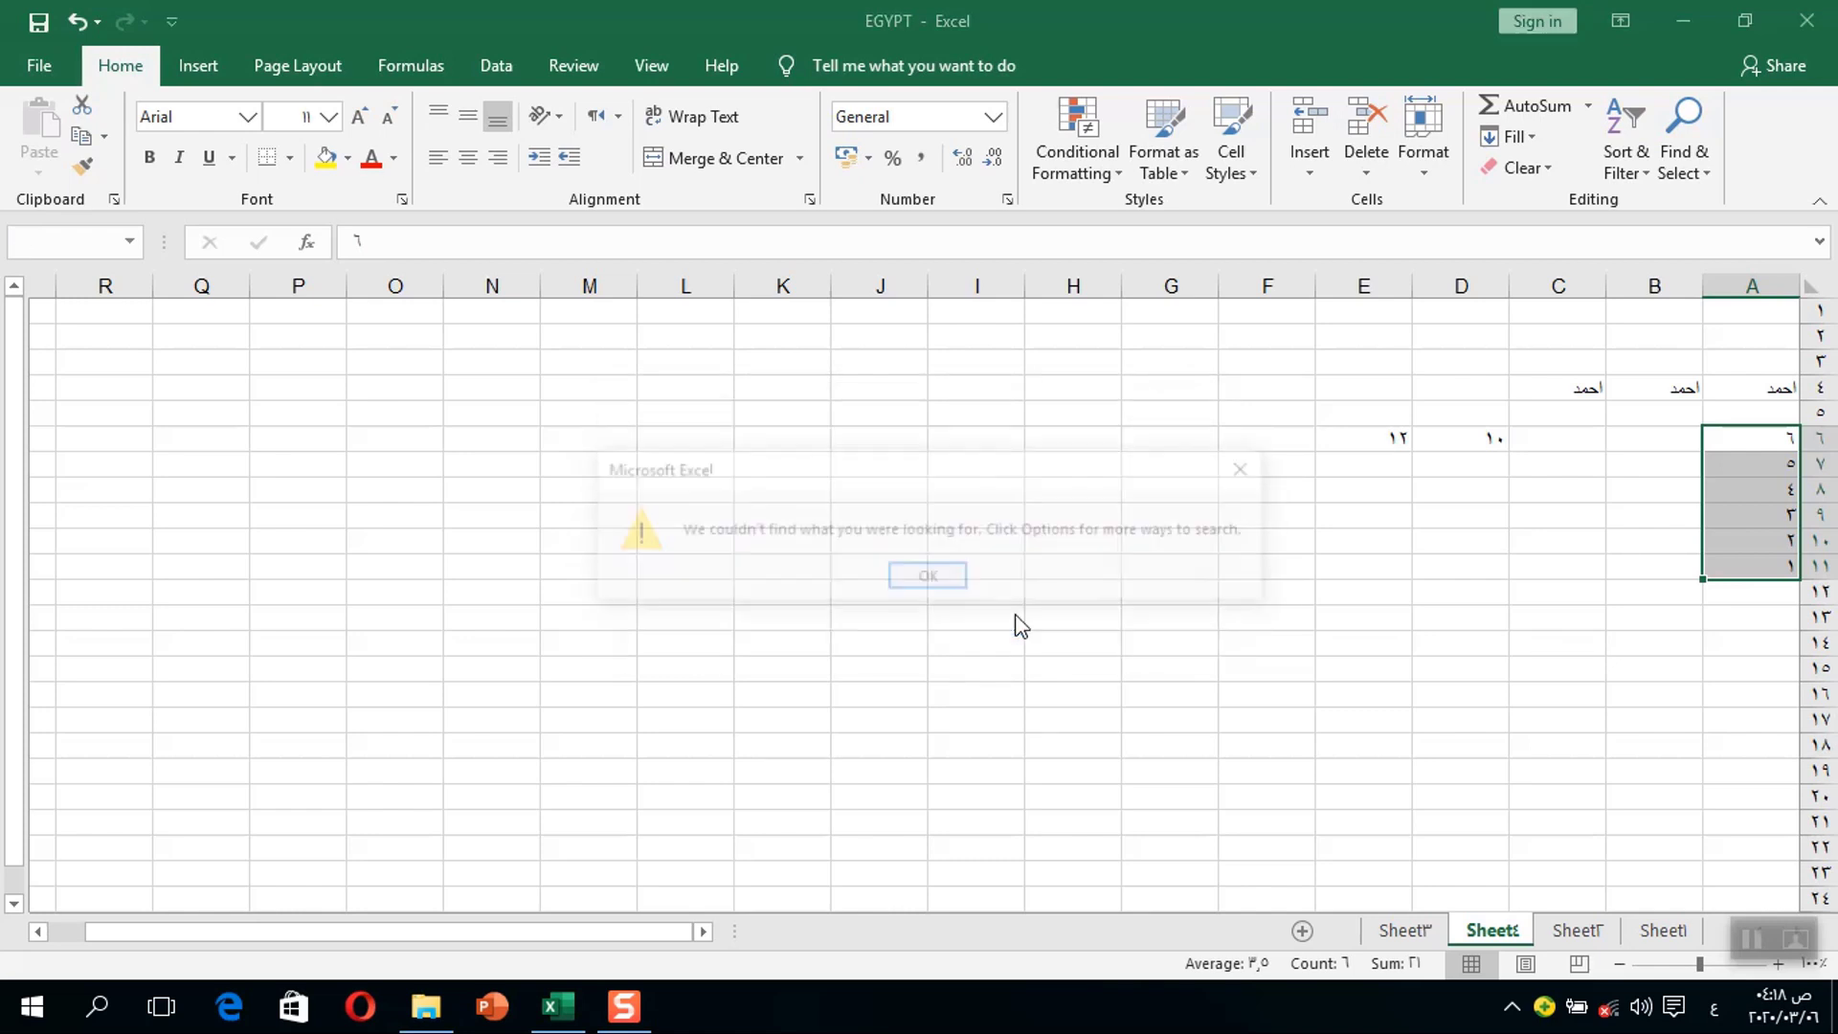
pyautogui.click(949, 580)
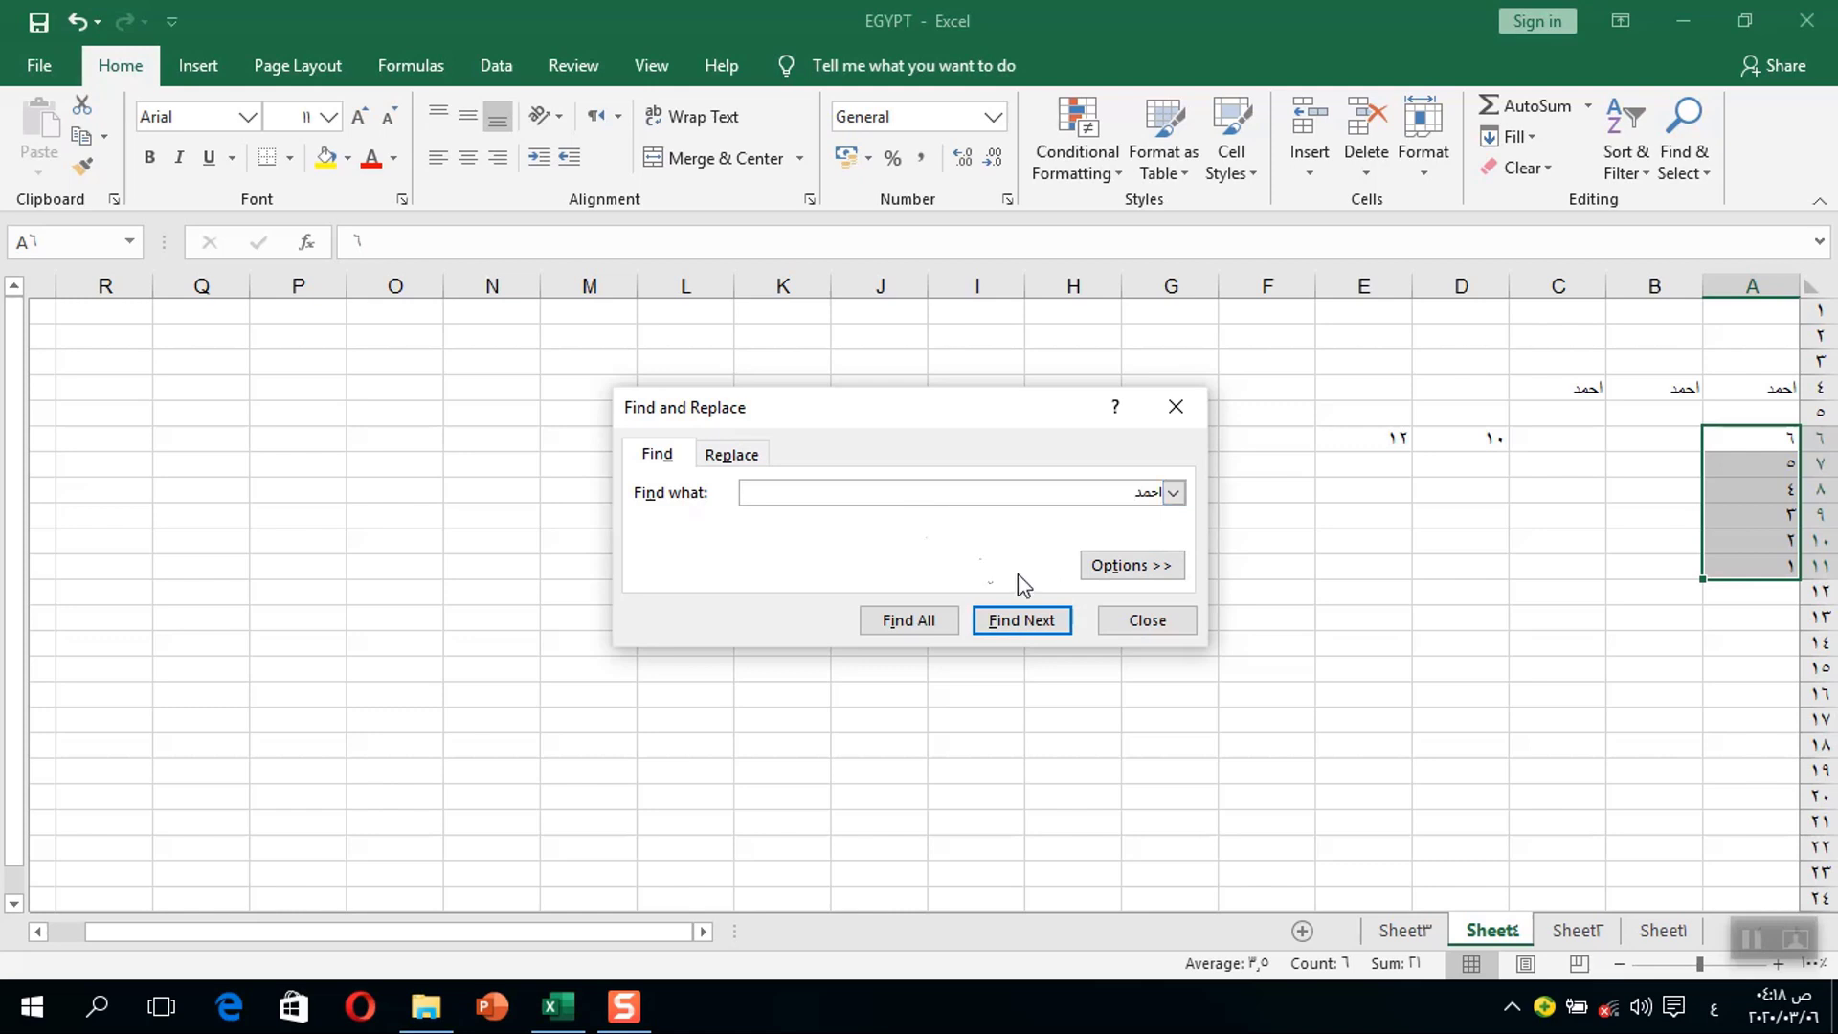
pyautogui.click(1049, 622)
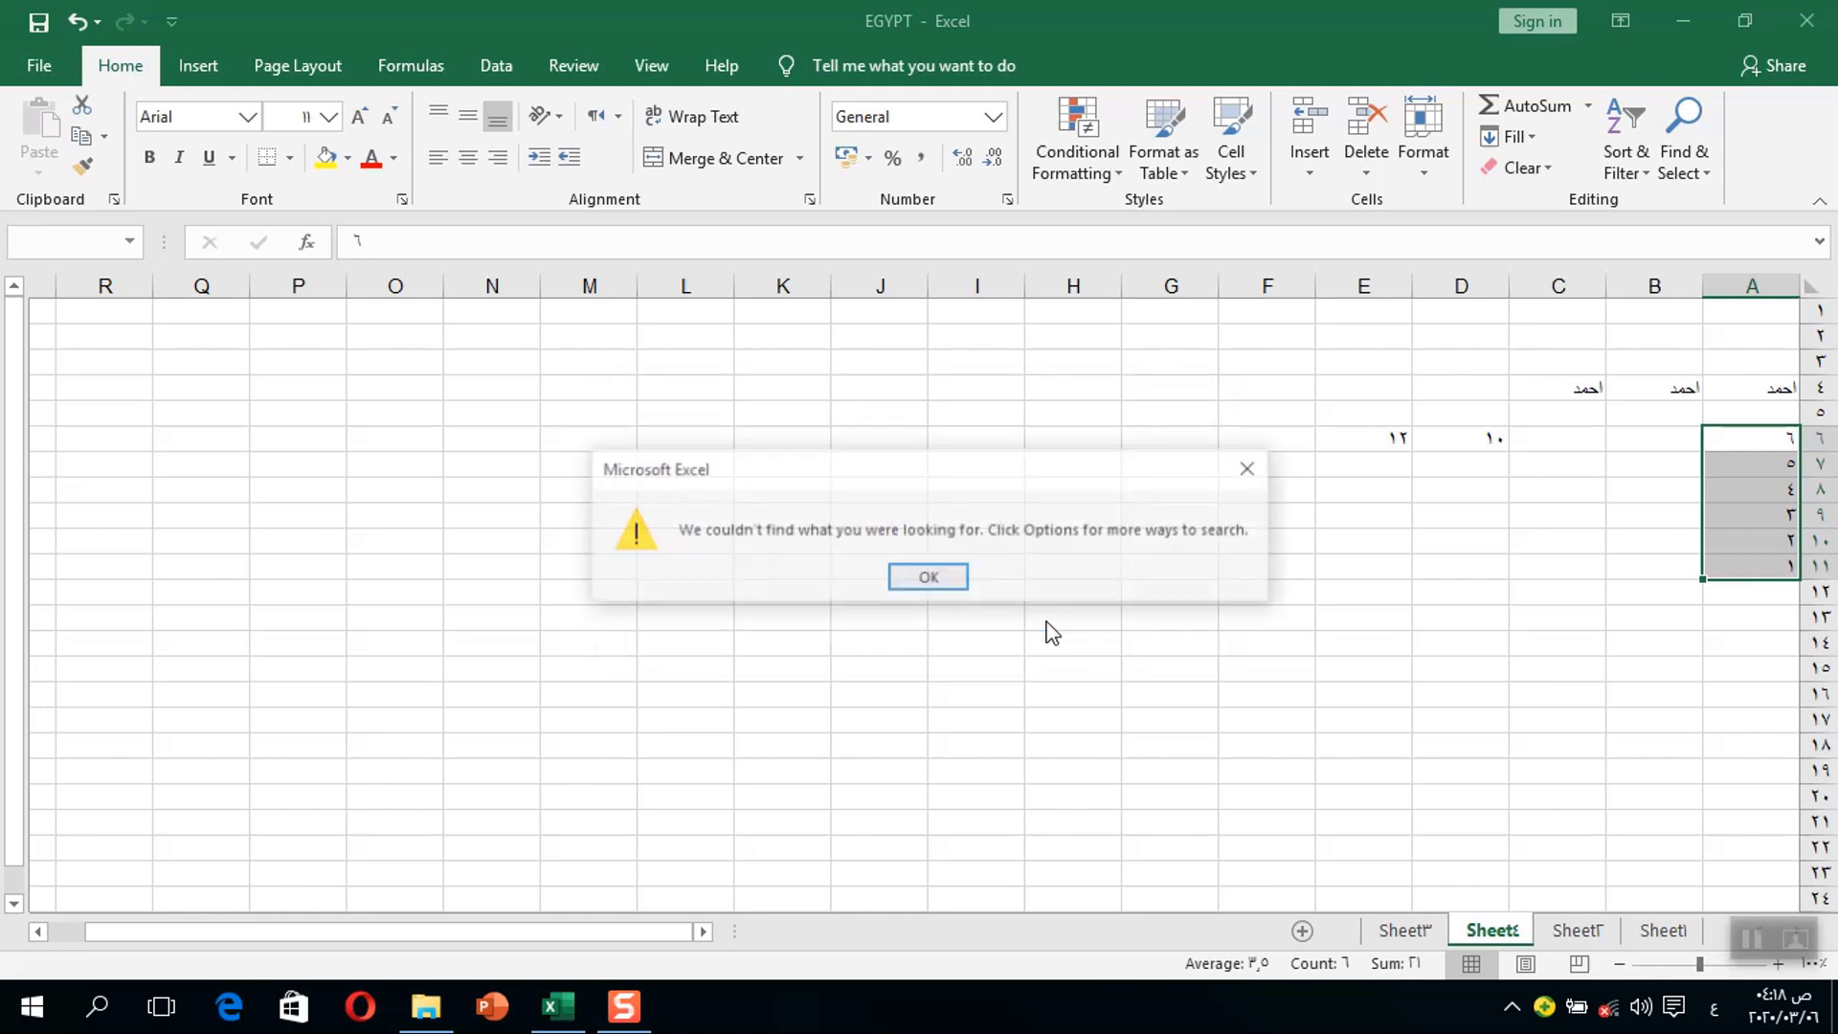
pyautogui.click(928, 576)
pyautogui.click(1187, 410)
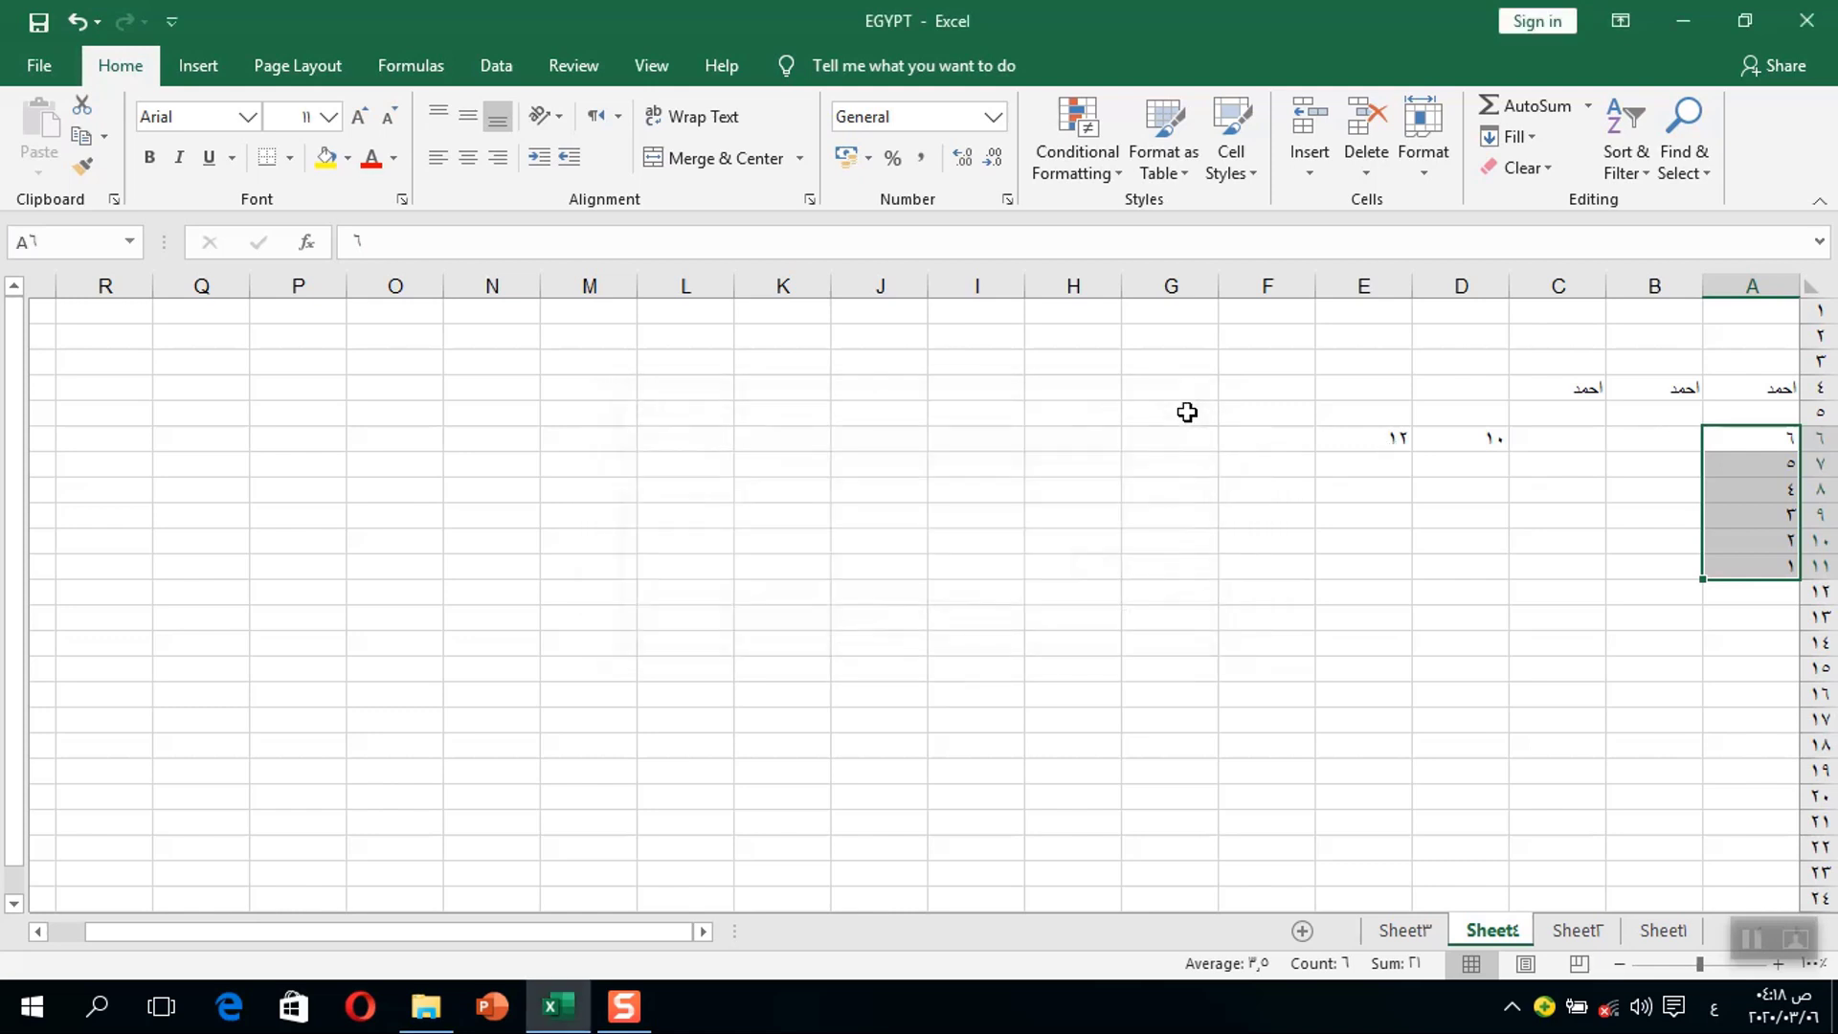
# - Select the single empty cell C14, reopen Find and step through the cells in row 4 that contain the searched name
pyautogui.click(1744, 393)
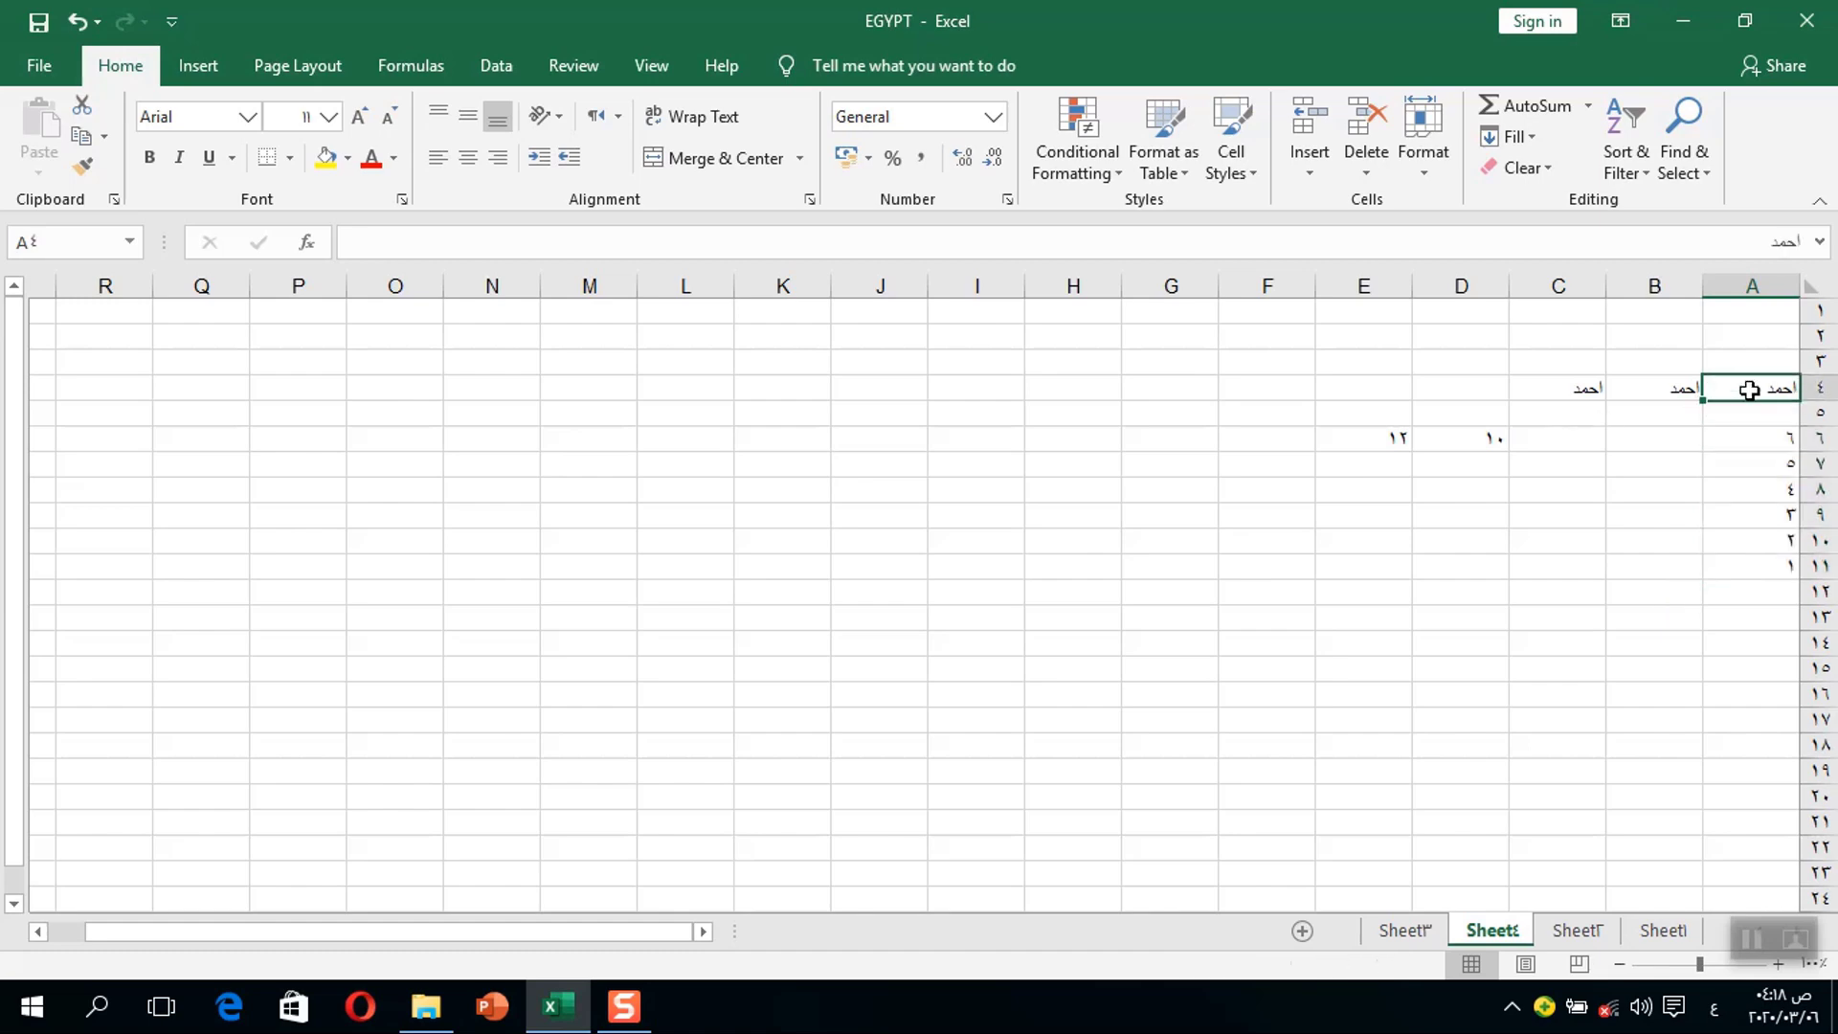
pyautogui.click(1517, 651)
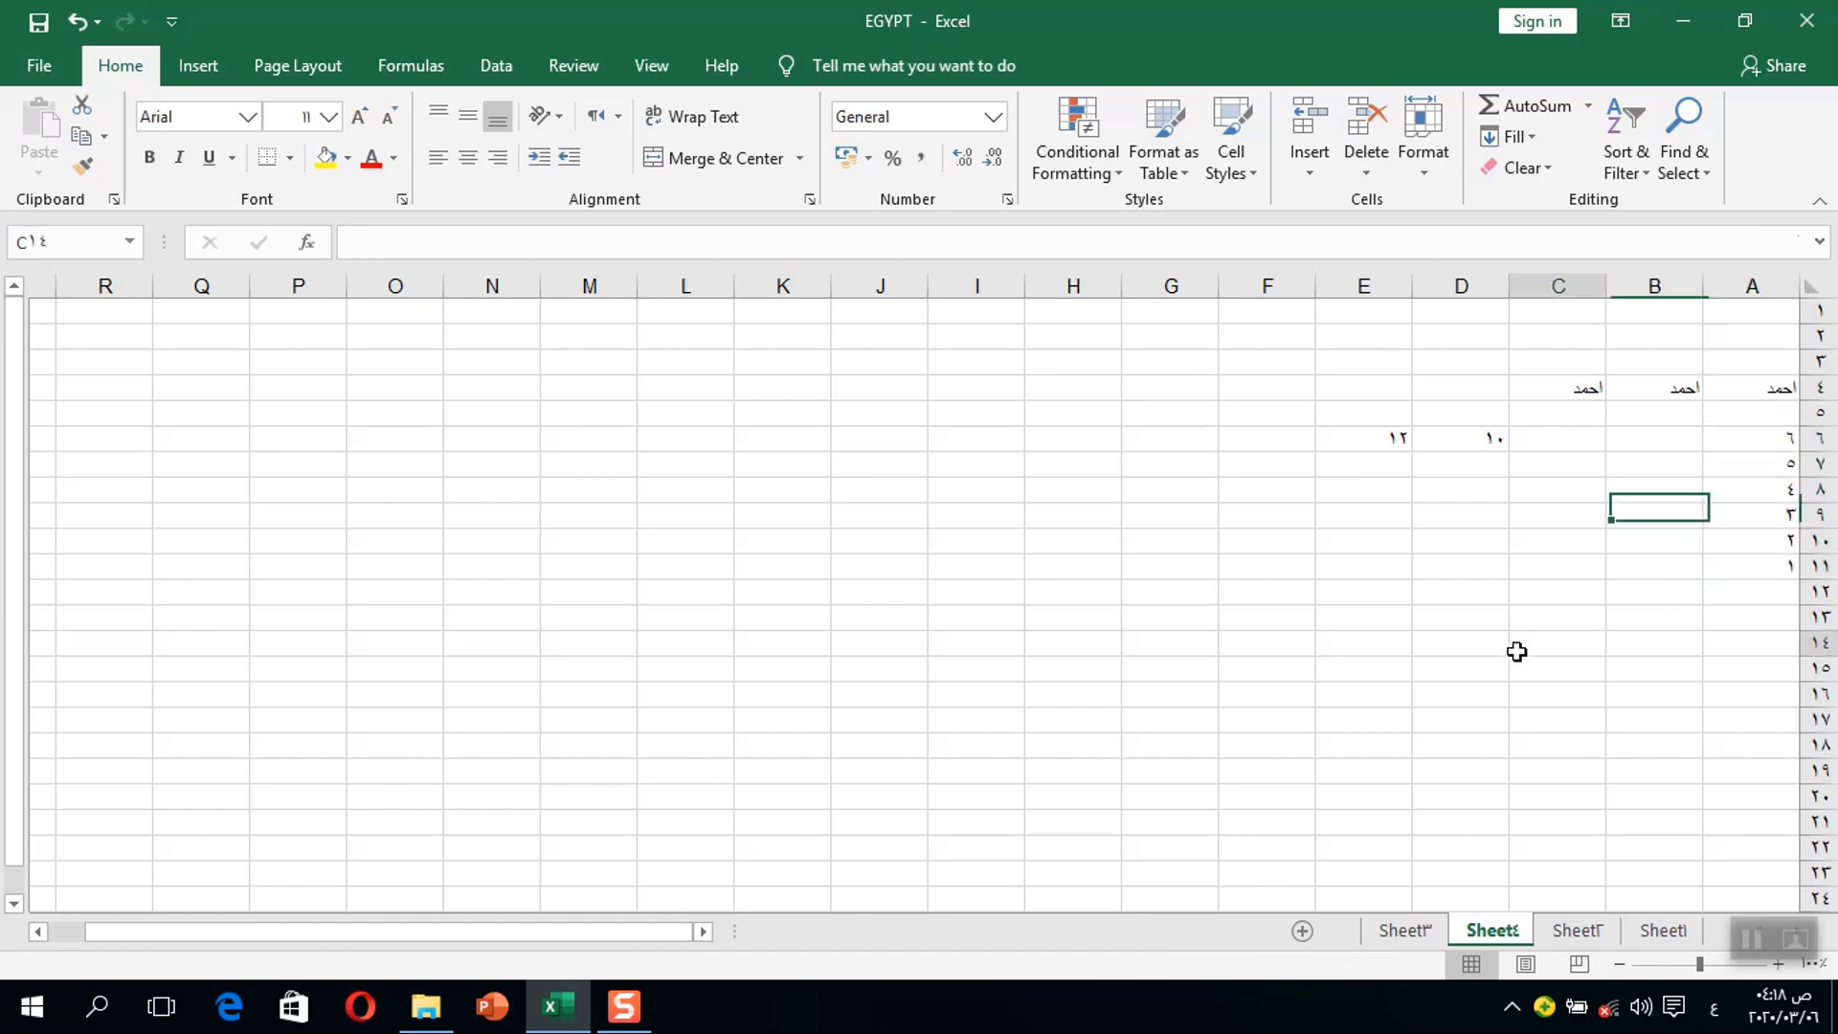
pyautogui.click(1685, 158)
pyautogui.click(1657, 202)
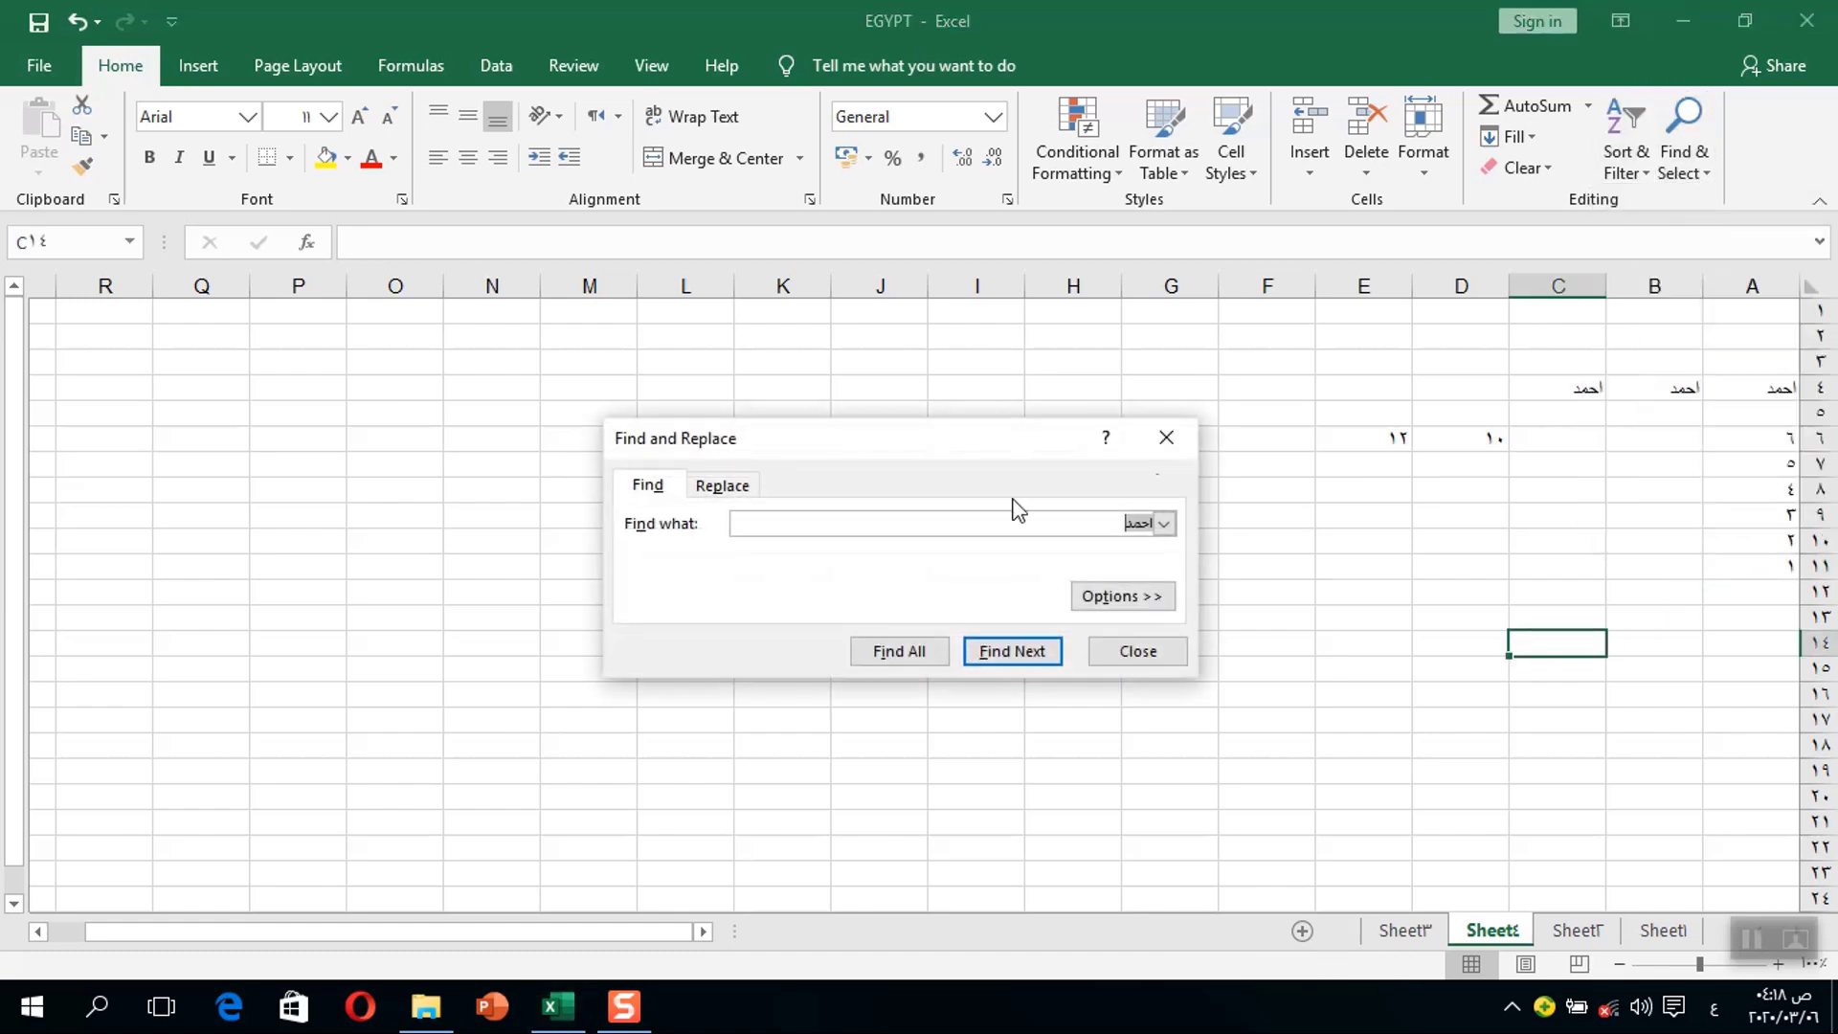
pyautogui.click(1019, 653)
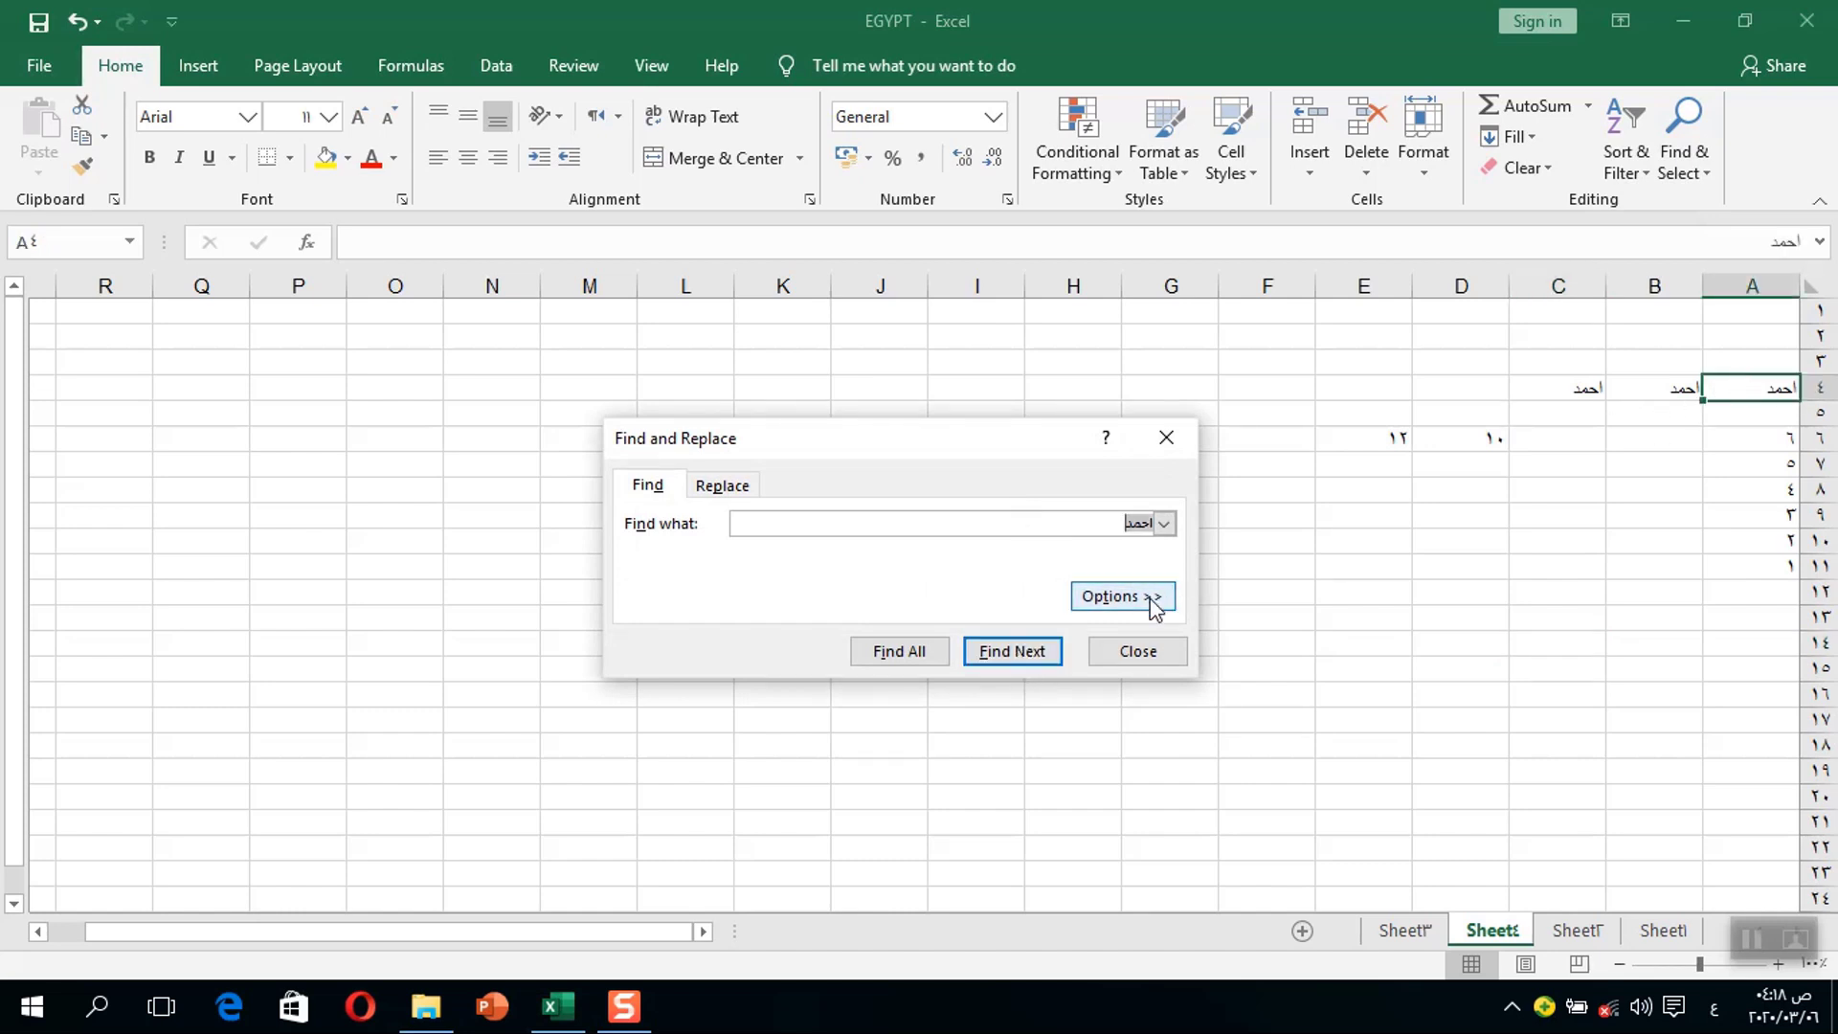
pyautogui.click(1031, 651)
pyautogui.click(1031, 651)
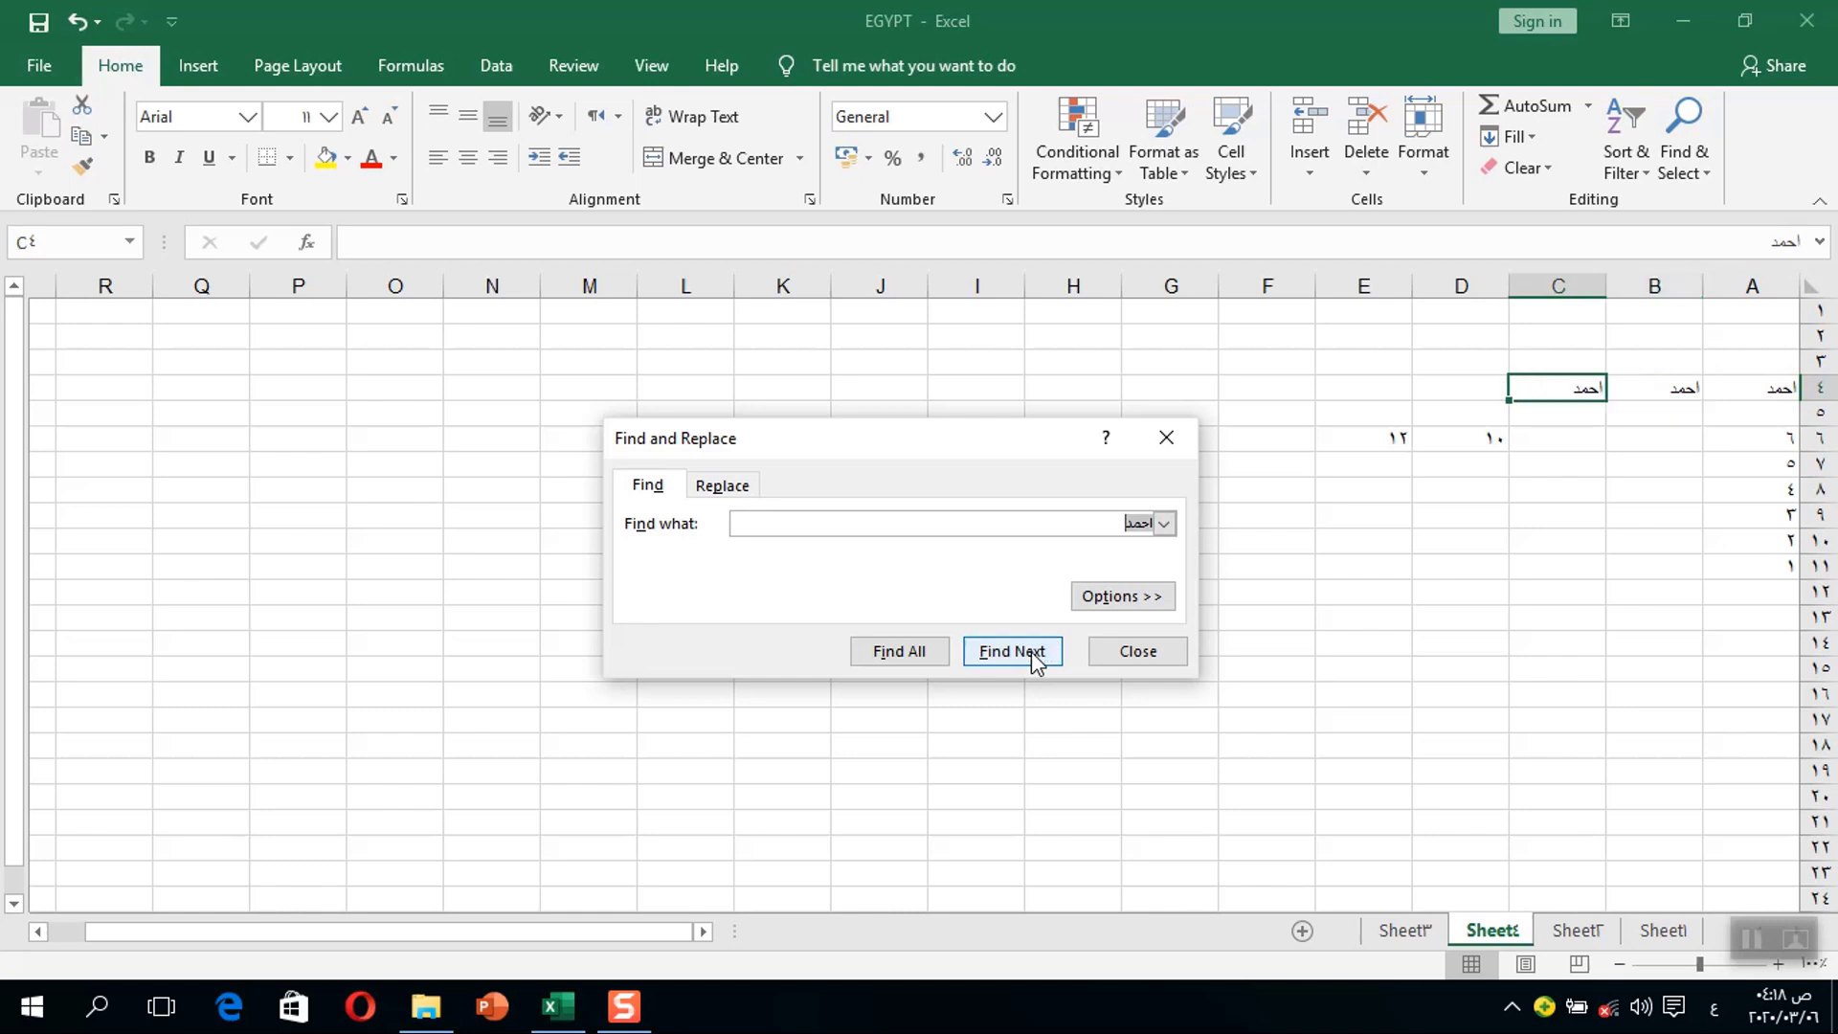
pyautogui.click(1031, 651)
pyautogui.click(1031, 651)
pyautogui.click(1031, 651)
# - Find the value 10 in the sheet, replace it with 12 in cell D6, and close Find and Replace
pyautogui.press('BackSpace')
pyautogui.click(1027, 654)
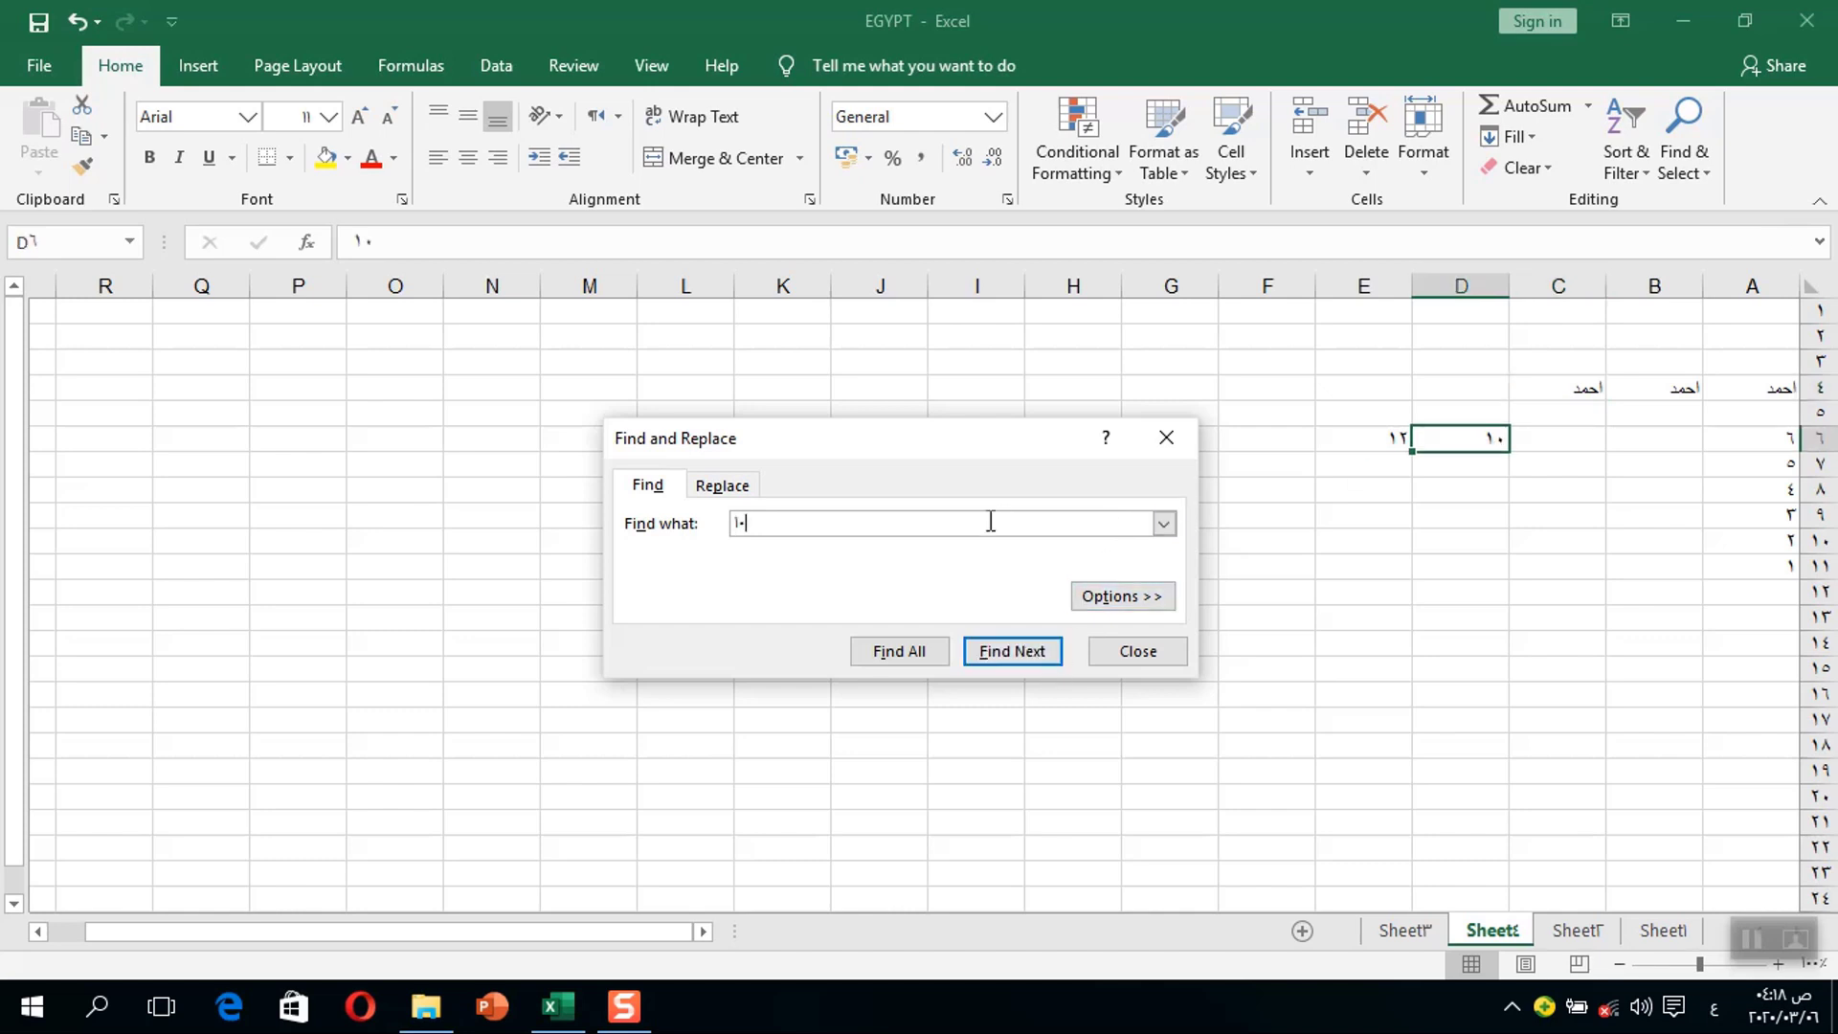
pyautogui.click(728, 488)
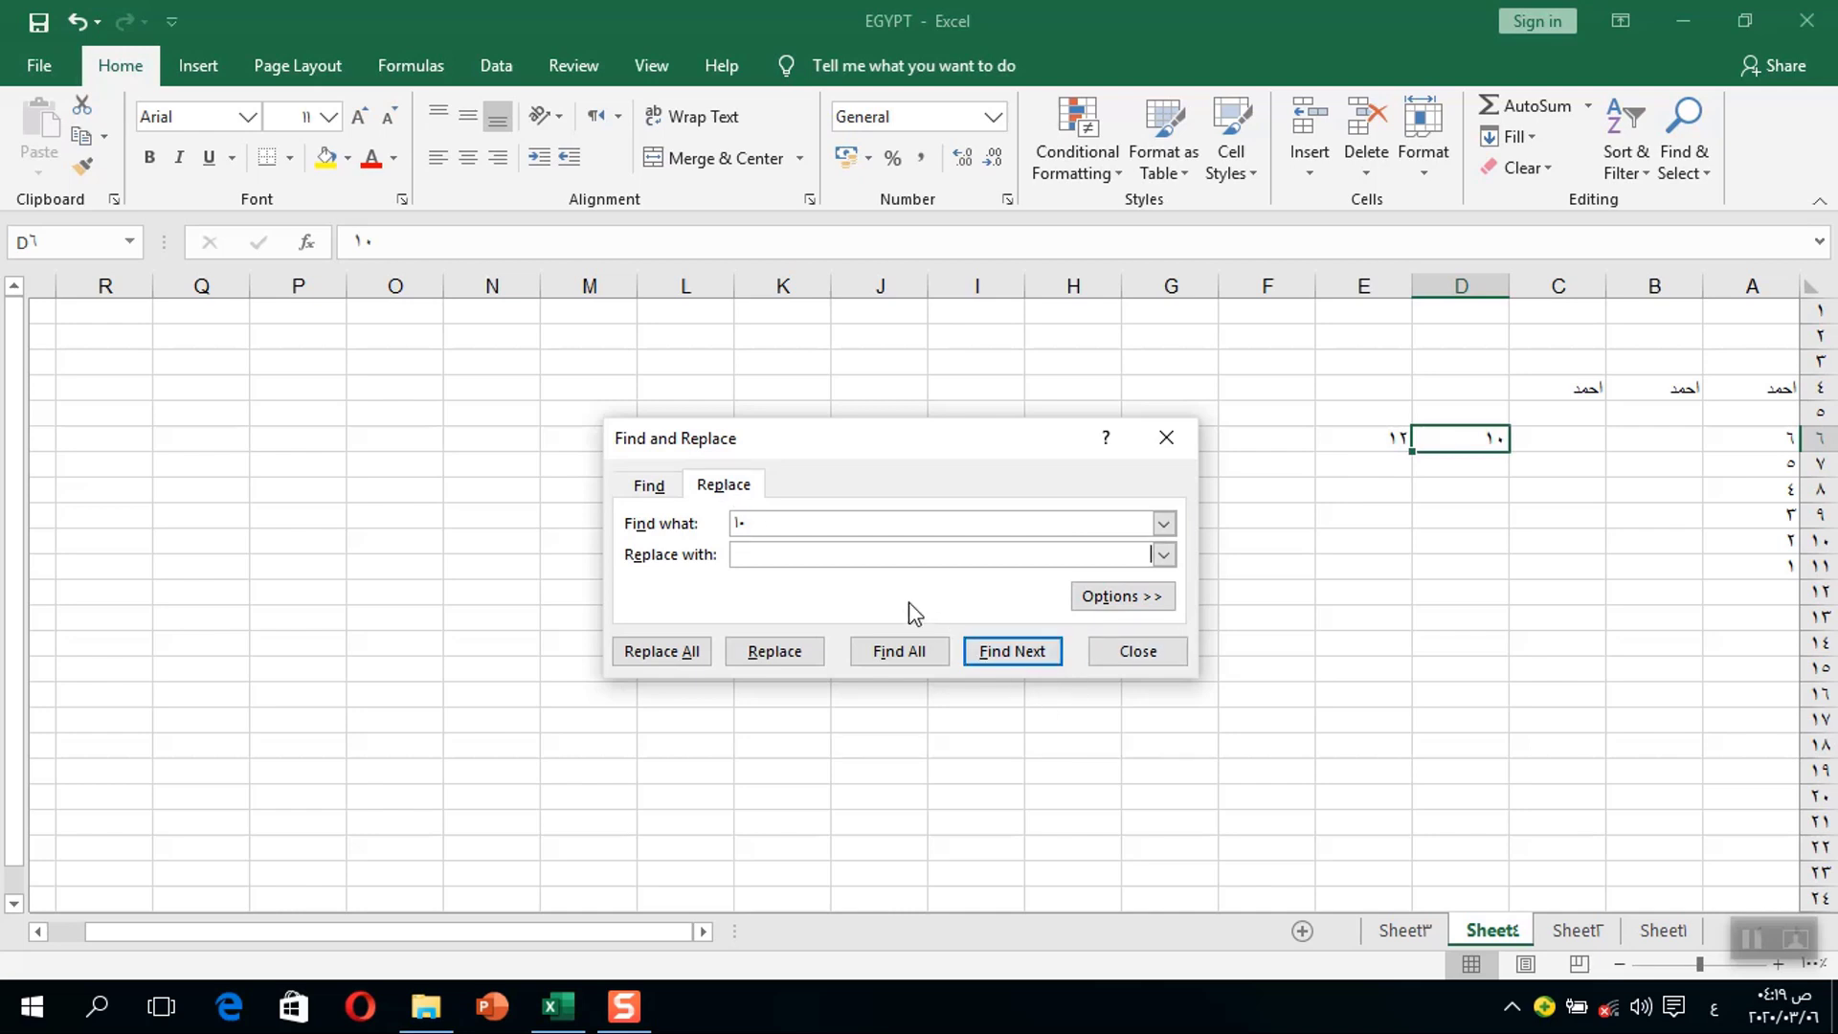
pyautogui.click(754, 523)
pyautogui.write('١٠')
pyautogui.press('Tab')
pyautogui.click(770, 654)
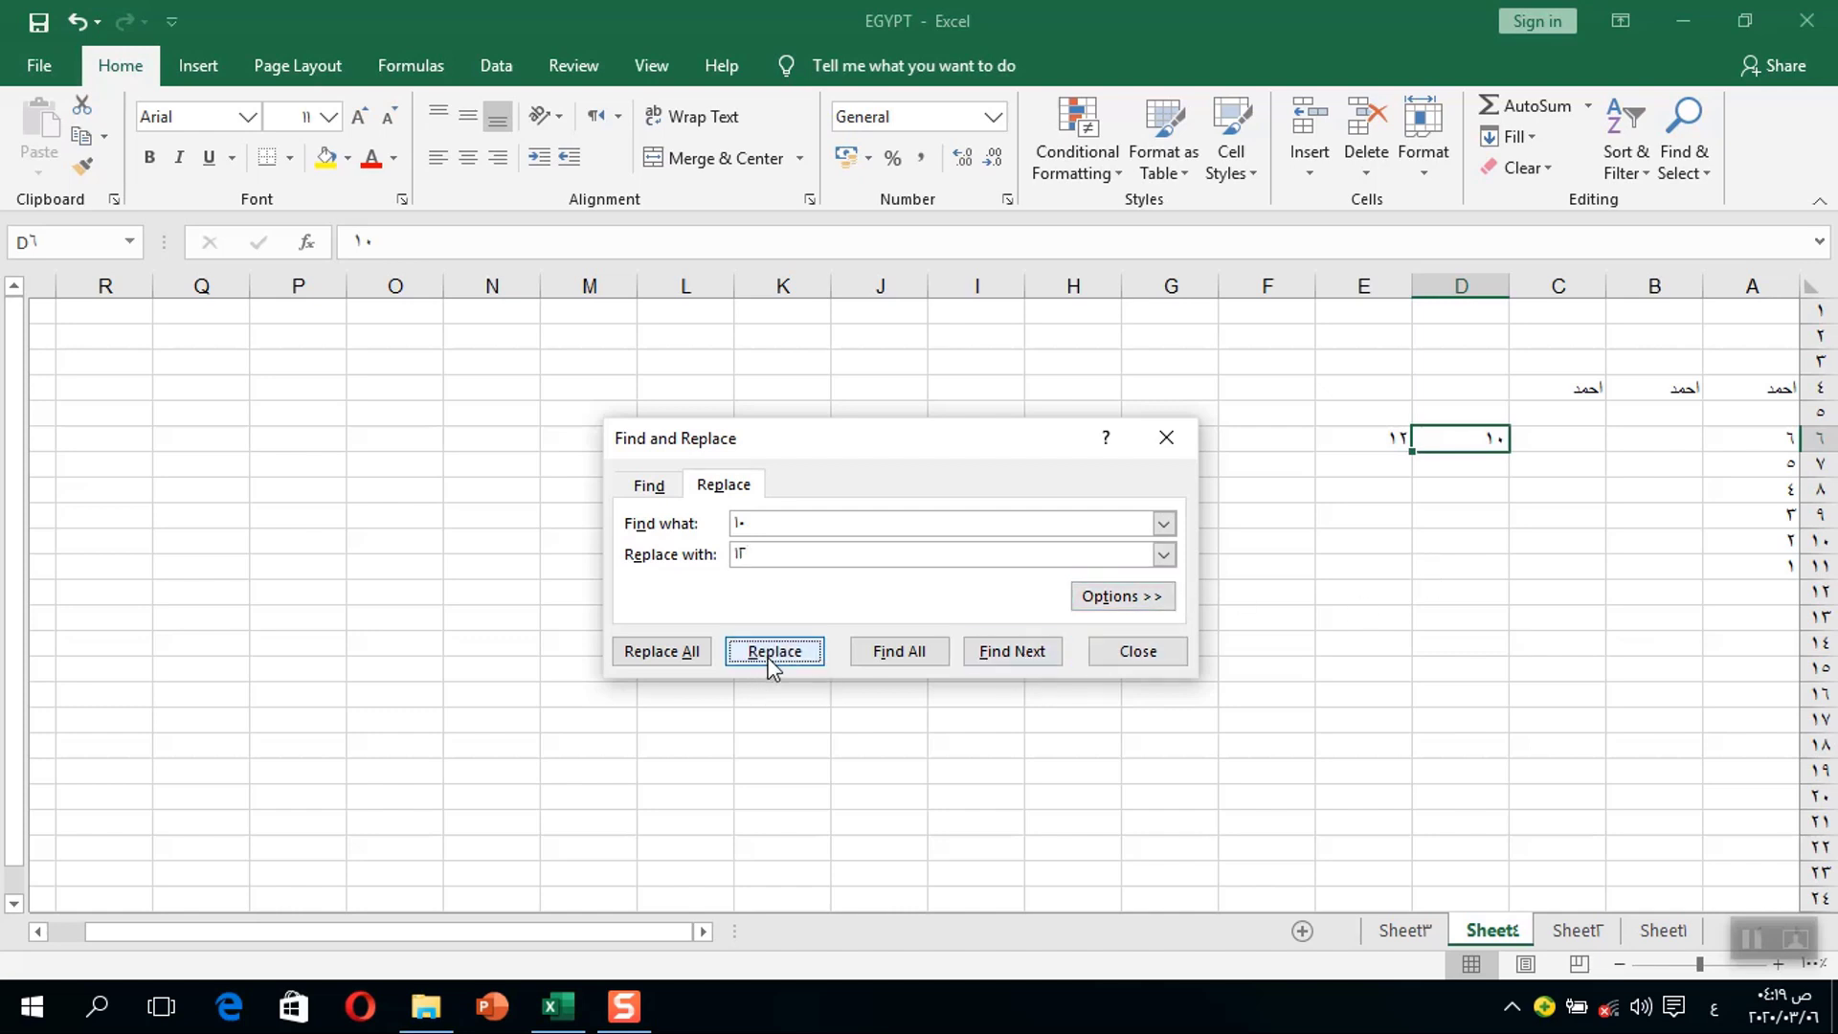
pyautogui.click(1166, 437)
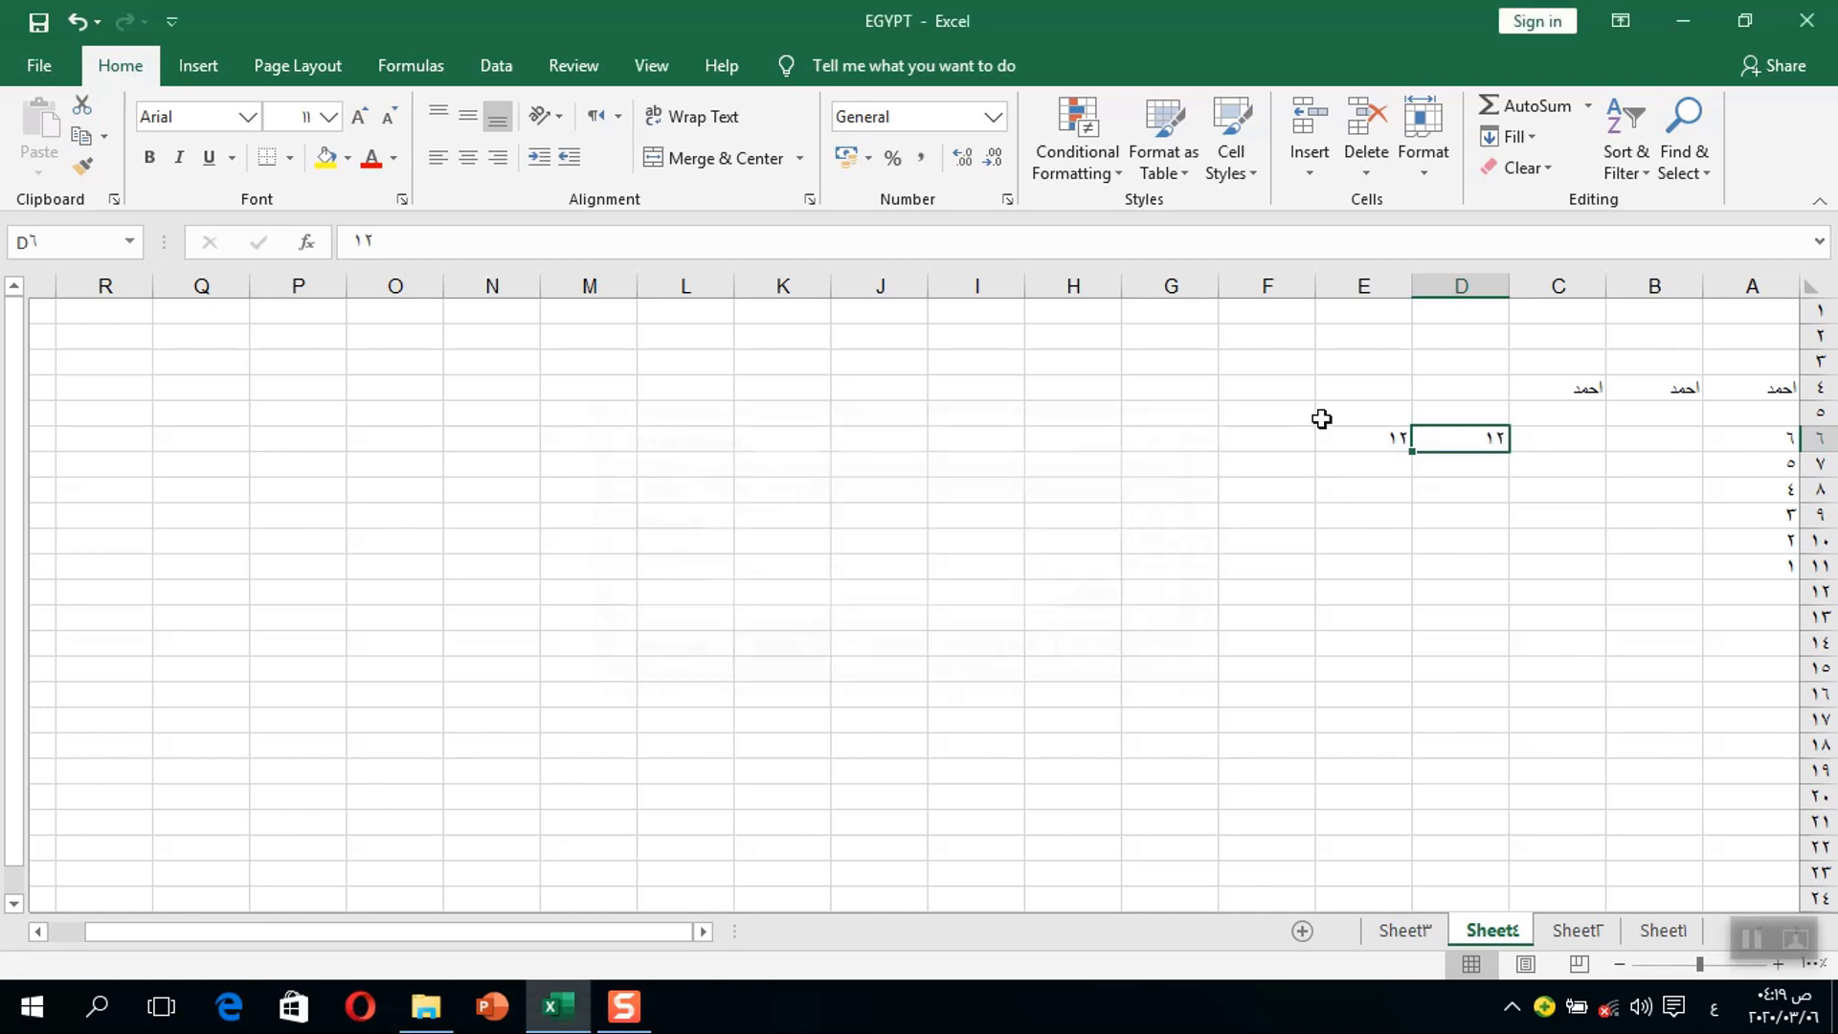
# - Look over the remaining Find & Select options and bring up the Insert commands
pyautogui.click(1709, 177)
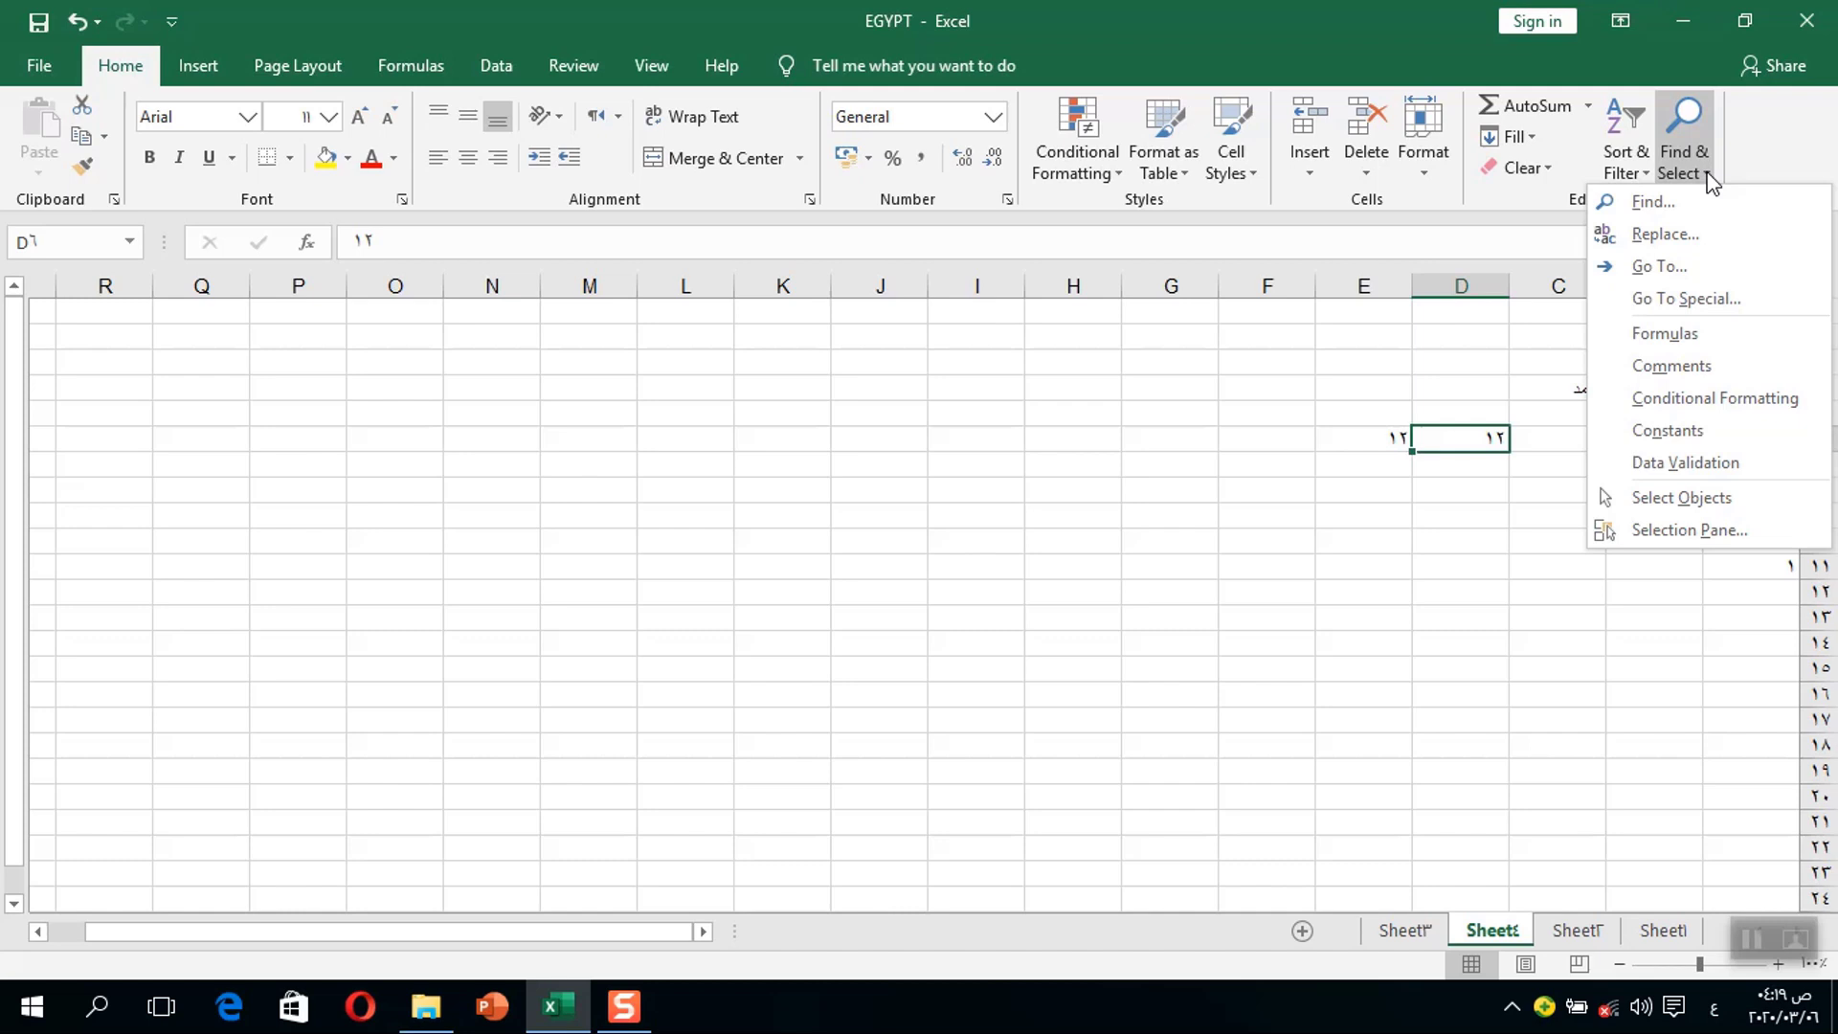
pyautogui.click(1709, 174)
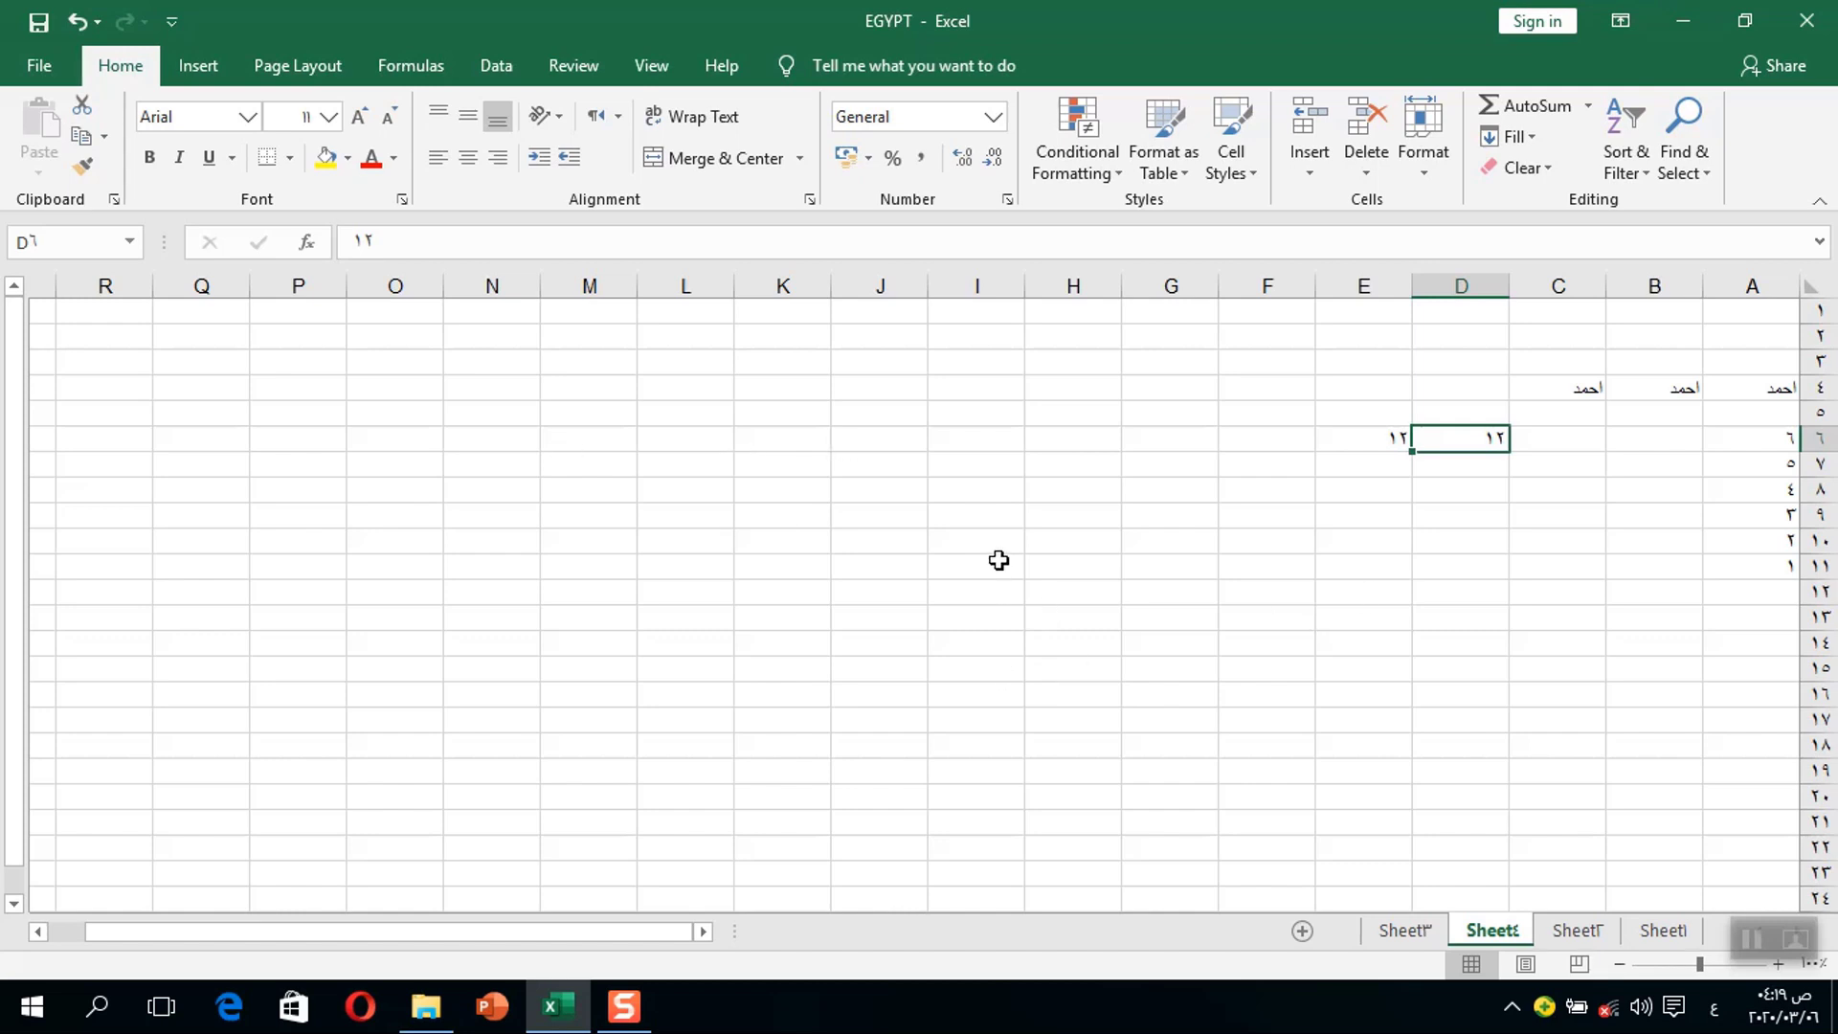
pyautogui.click(192, 69)
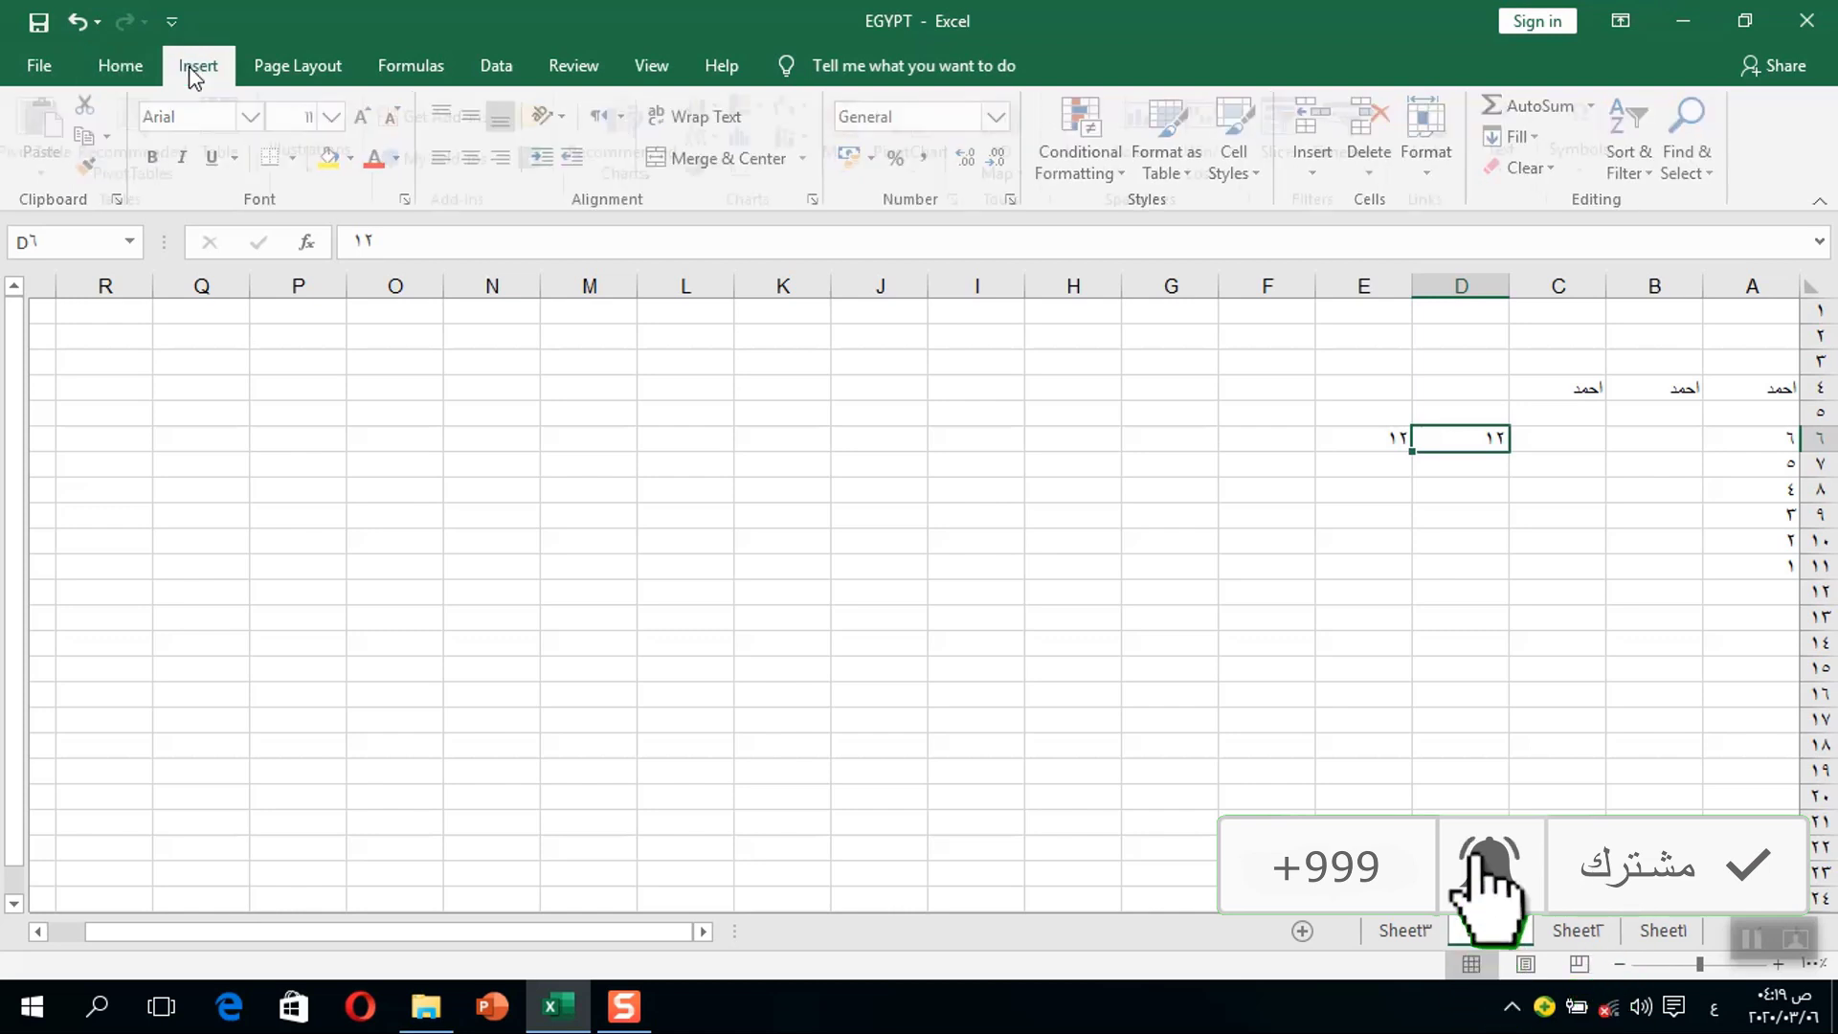